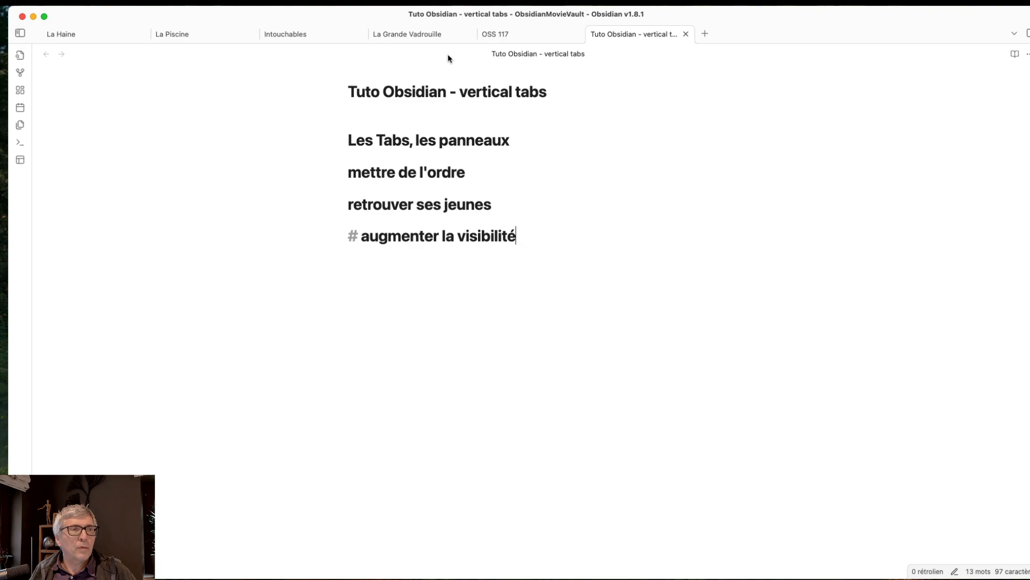
Look through the open film notes OSS 117, La Grande Vadrouille, Intouchables, La Piscine and La Haine, ending on the Tuto Obsidian note
left_click(486, 34)
left_click(408, 34)
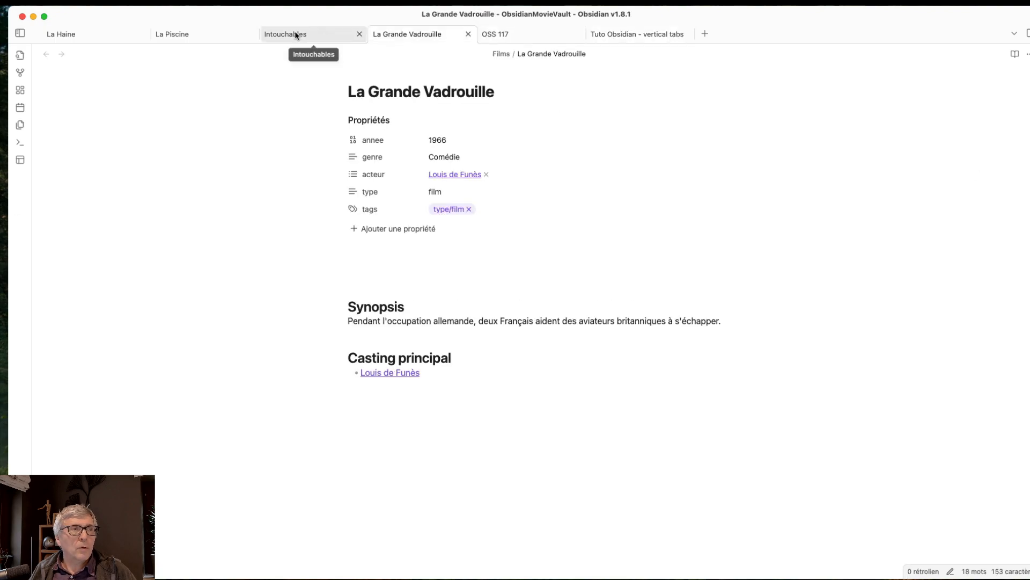
left_click(296, 35)
left_click(184, 34)
left_click(62, 34)
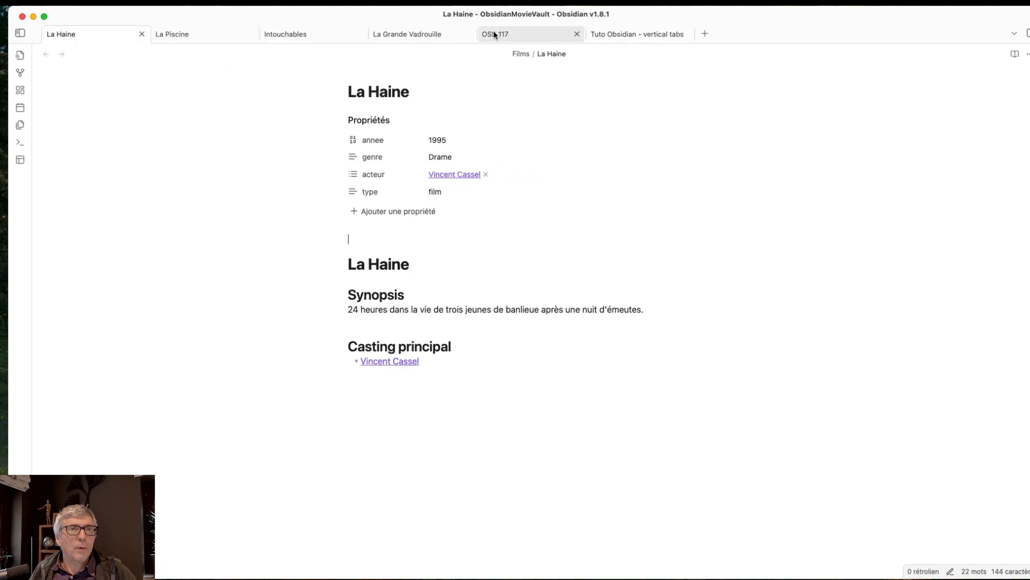
left_click(611, 35)
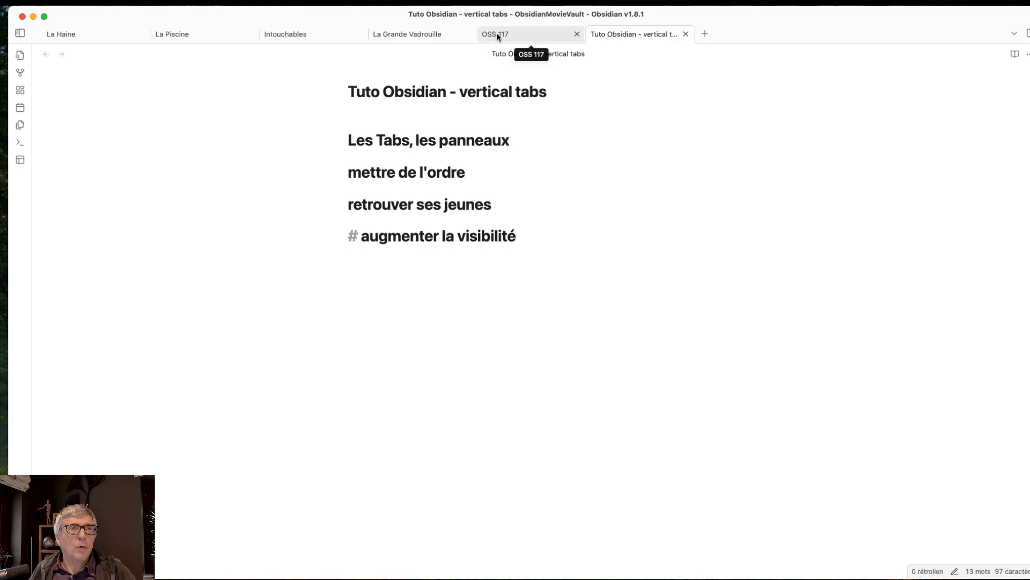
Split the workspace into four panes, with OSS 117 beside the Tuto Obsidian note, Intouchables below OSS 117 and La Piscine below the Tuto note
left_click_drag(498, 36, 960, 206)
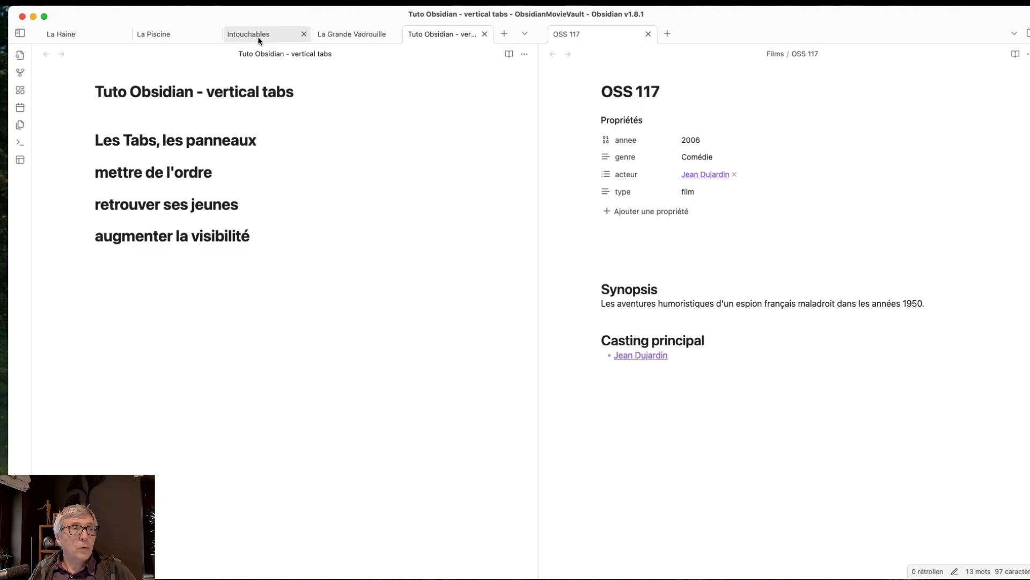
left_click_drag(260, 34, 754, 479)
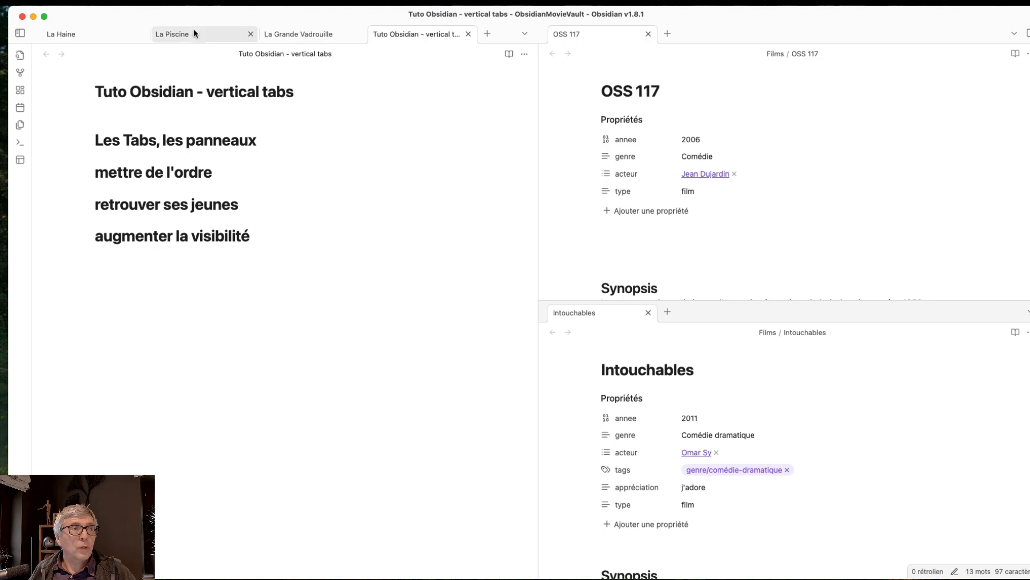
left_click_drag(188, 32, 317, 420)
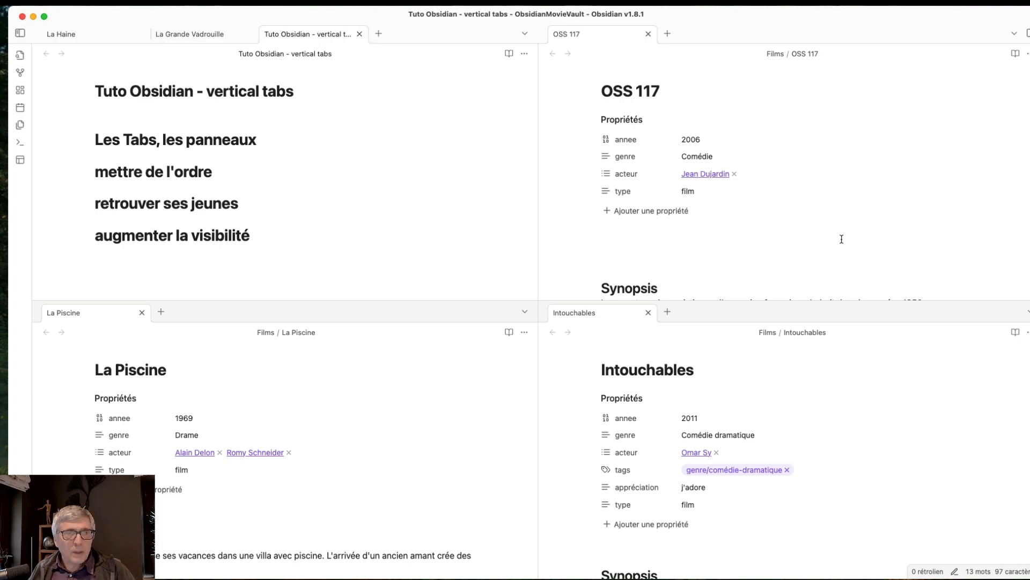
Add an empty tab beside Intouchables and move the La Piscine note into the OSS 117 tab group
left_click(667, 312)
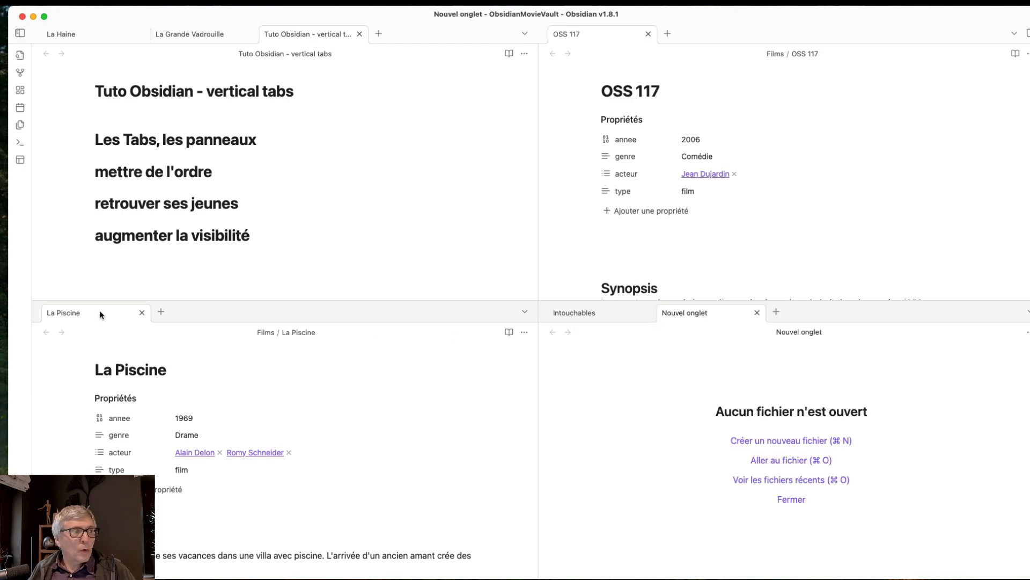
left_click_drag(100, 315, 603, 73)
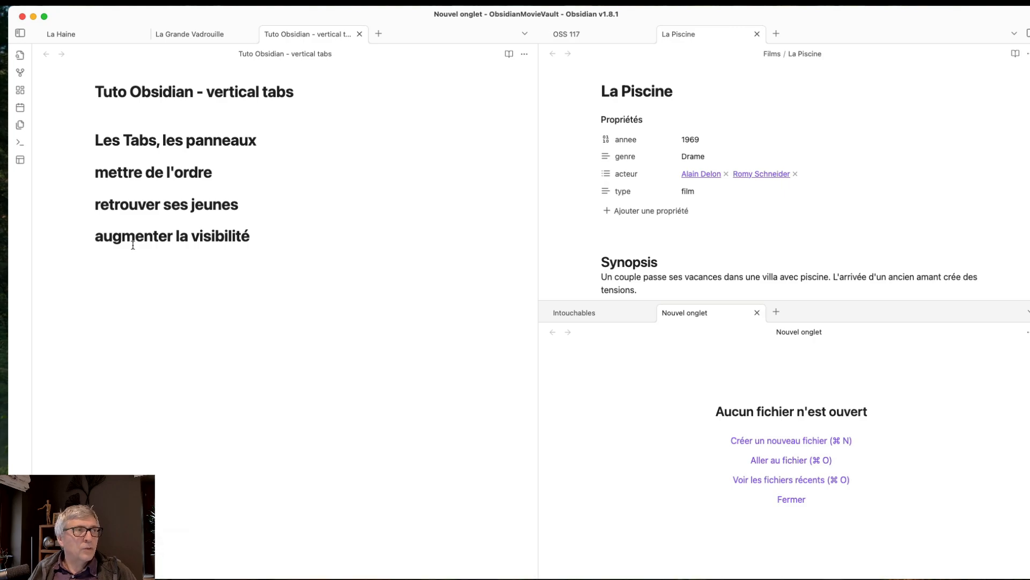
Expand the sidebar and check the Espaces de travail module in the core modules settings
left_click(20, 33)
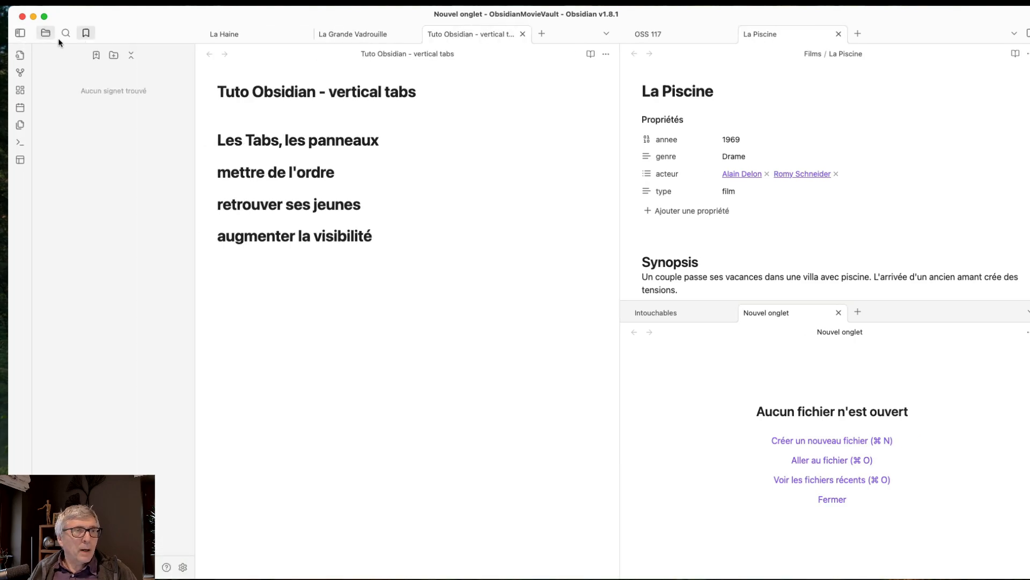
left_click(182, 567)
left_click(258, 165)
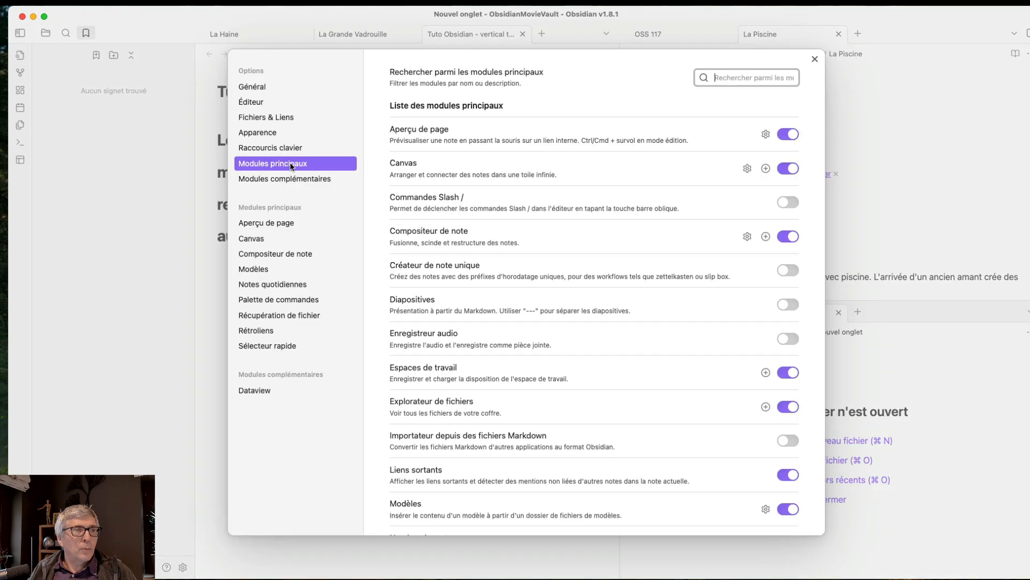
scroll(631, 247, "down", 5)
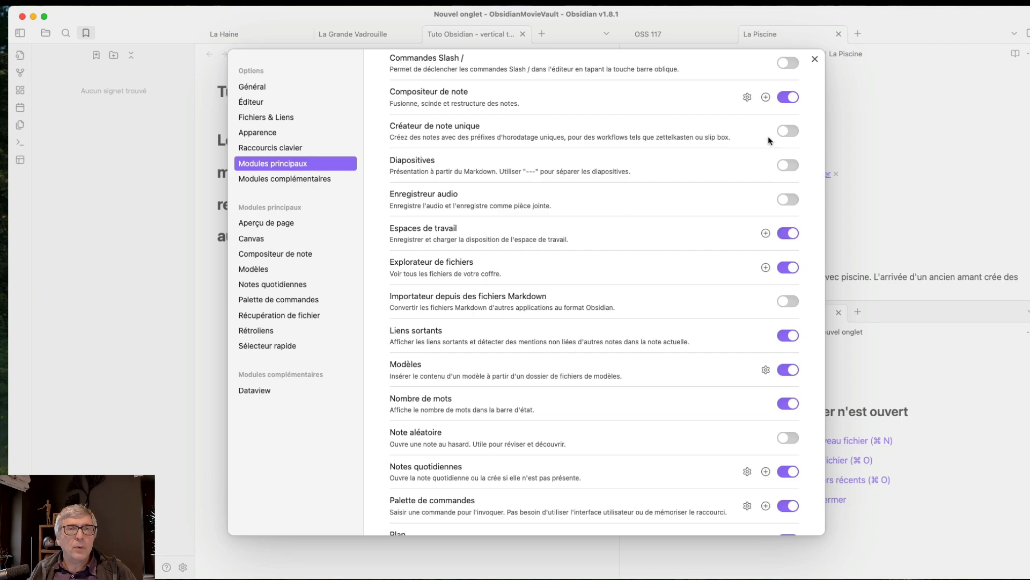
left_click(815, 59)
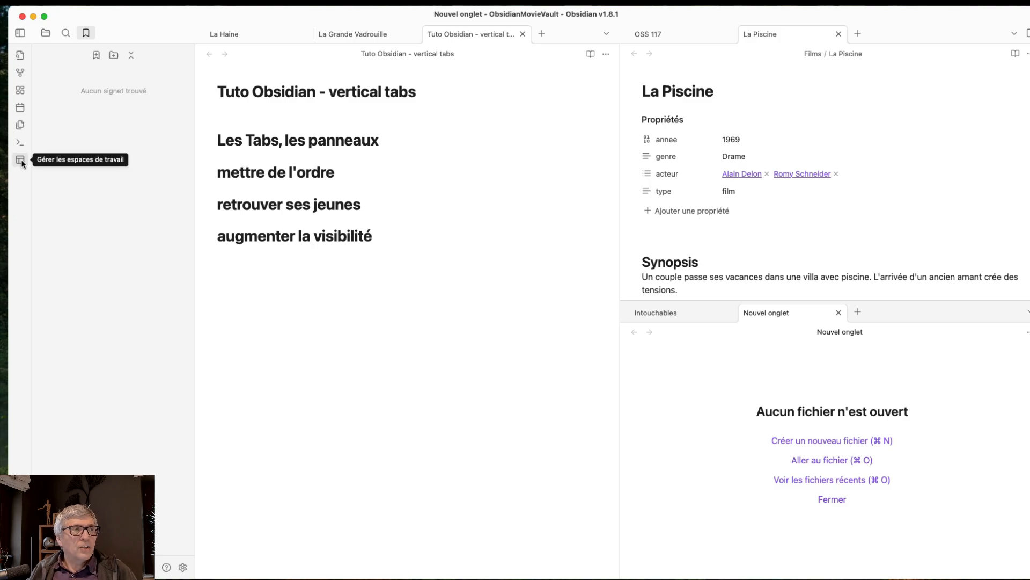
Look up the Espaces de travail commands in the command palette by searching for "es"
left_click(364, 342)
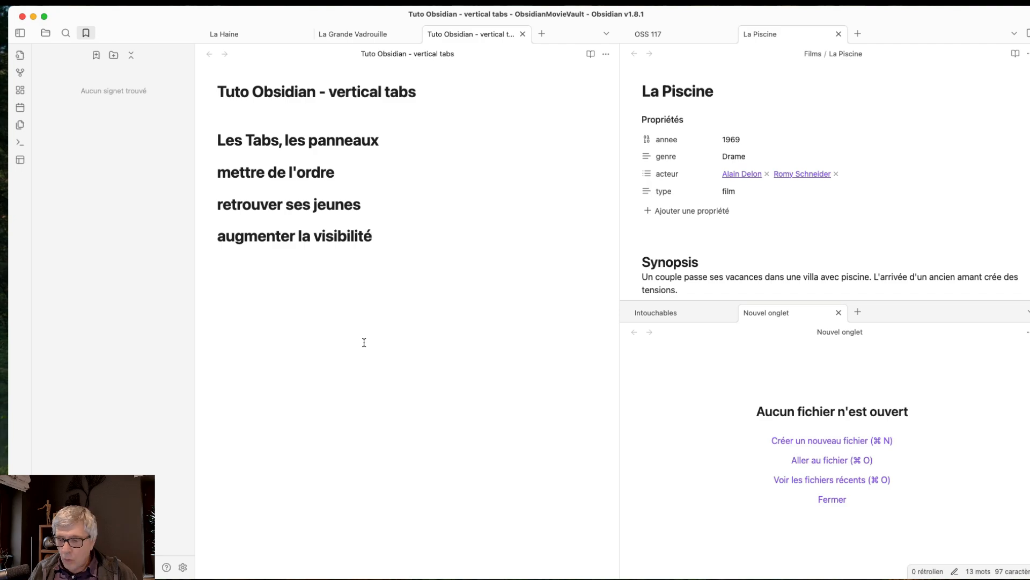
key("super+p")
type("es")
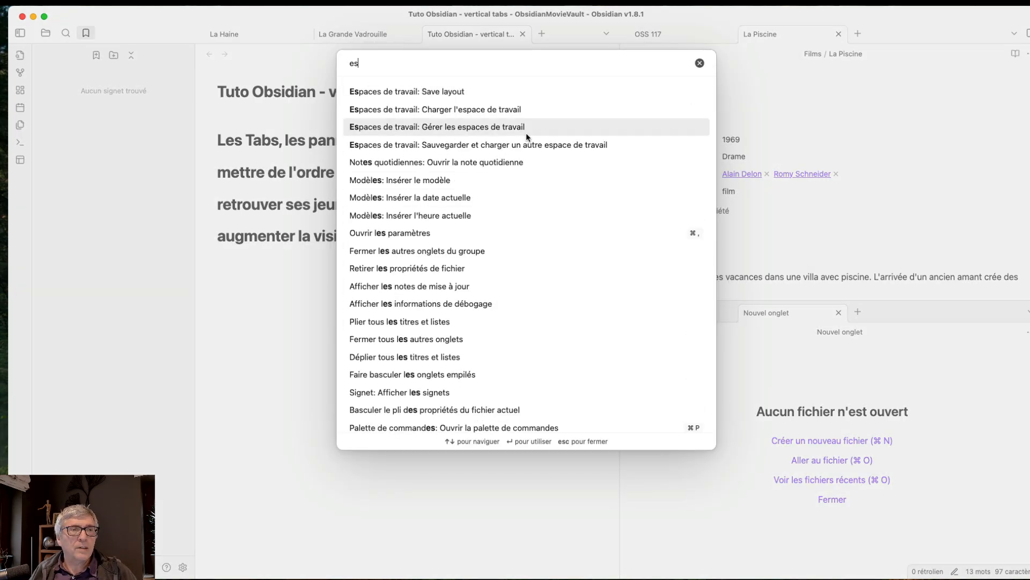
left_click(700, 63)
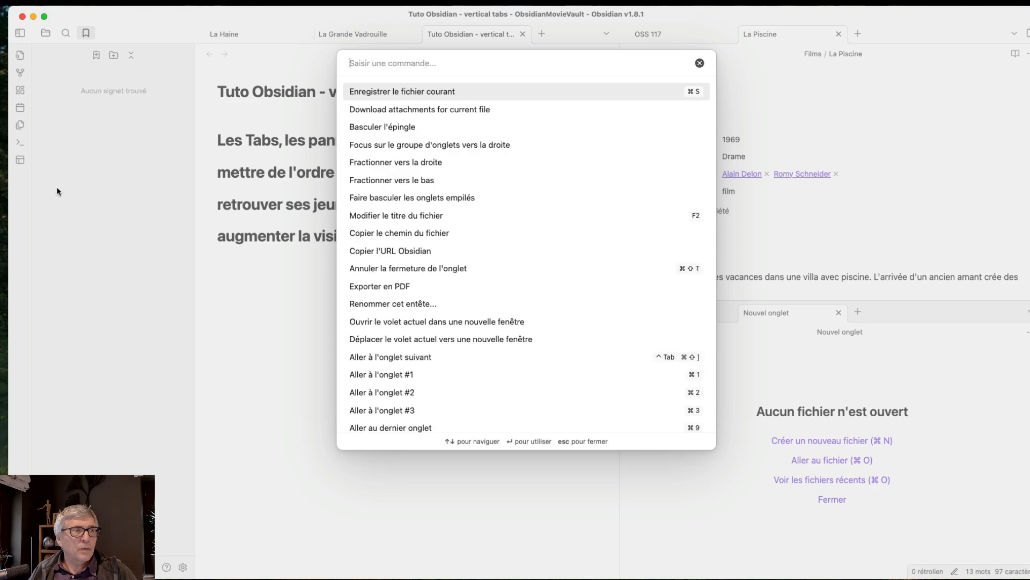
left_click(40, 171)
Save the current pane layout as a workspace named test1
left_click(21, 161)
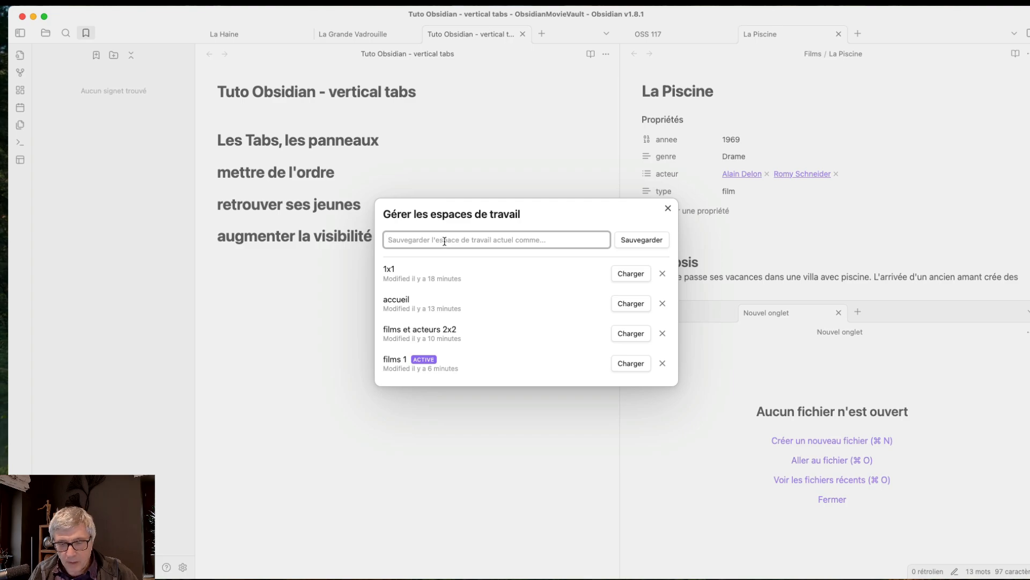
type("test1")
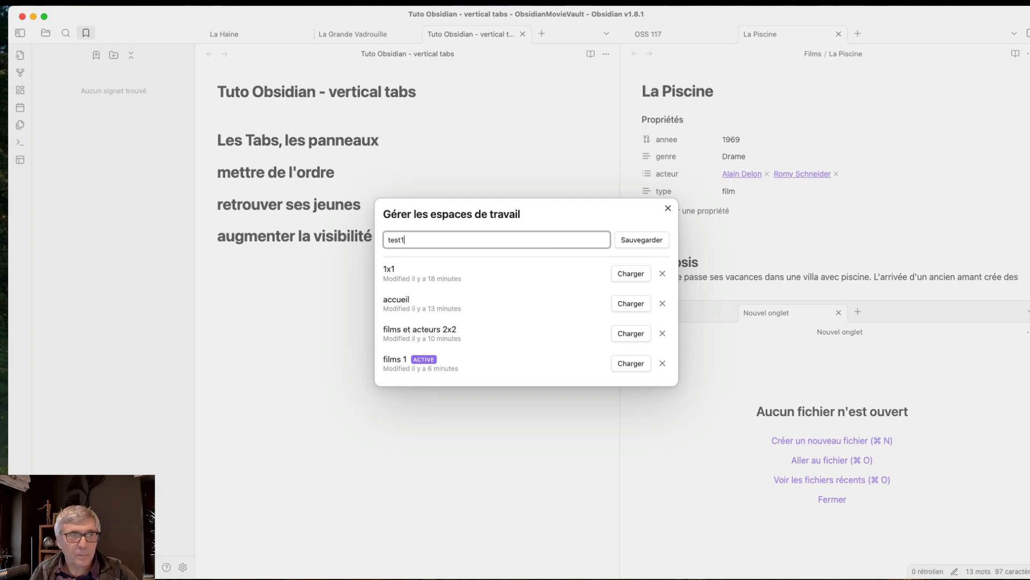
left_click(637, 242)
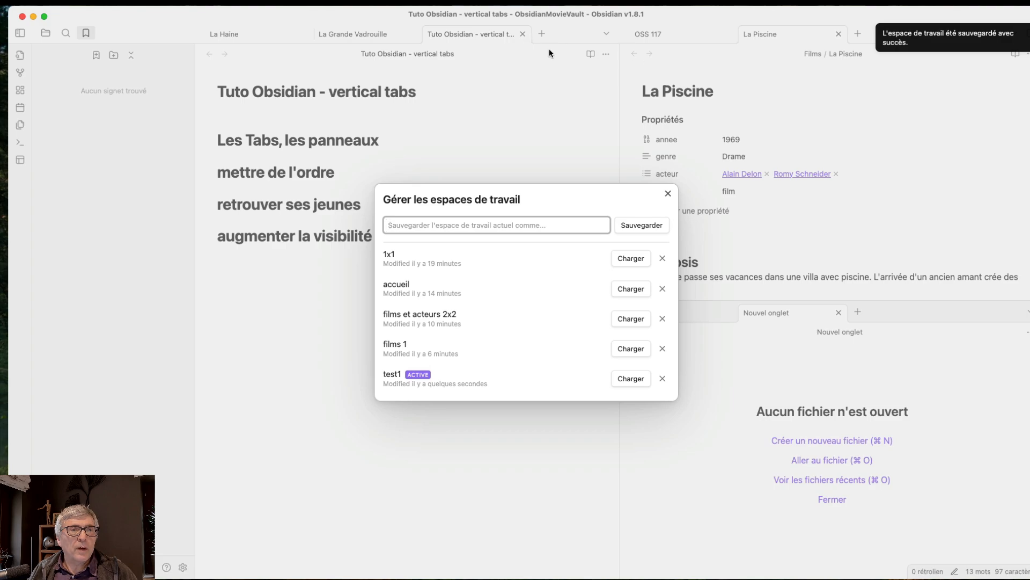
left_click(562, 104)
Close the Tuto Obsidian - vertical tabs, La Grande Vadrouille and La Haine notes so their pane disappears
left_click(523, 34)
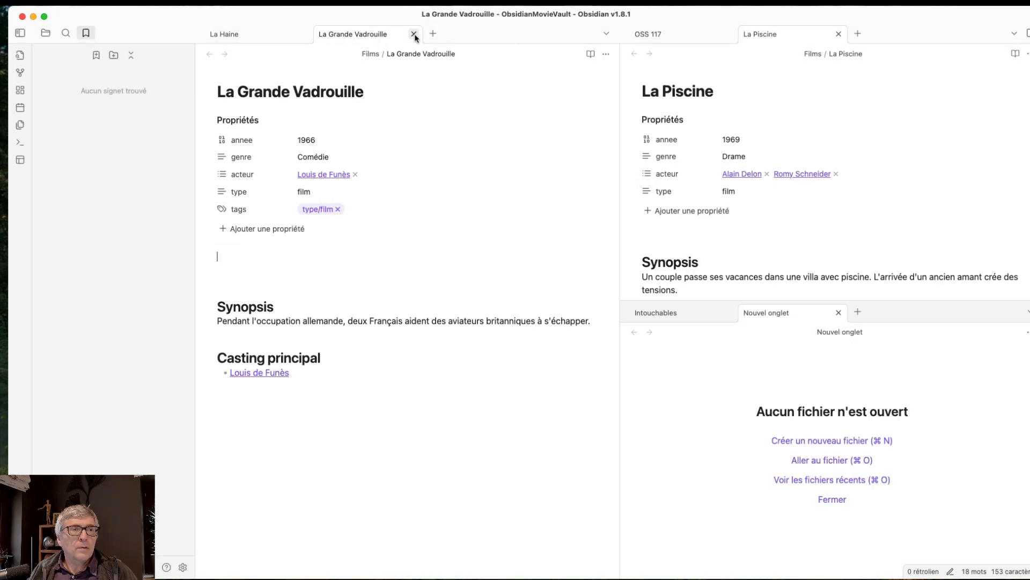
left_click(414, 35)
left_click(303, 34)
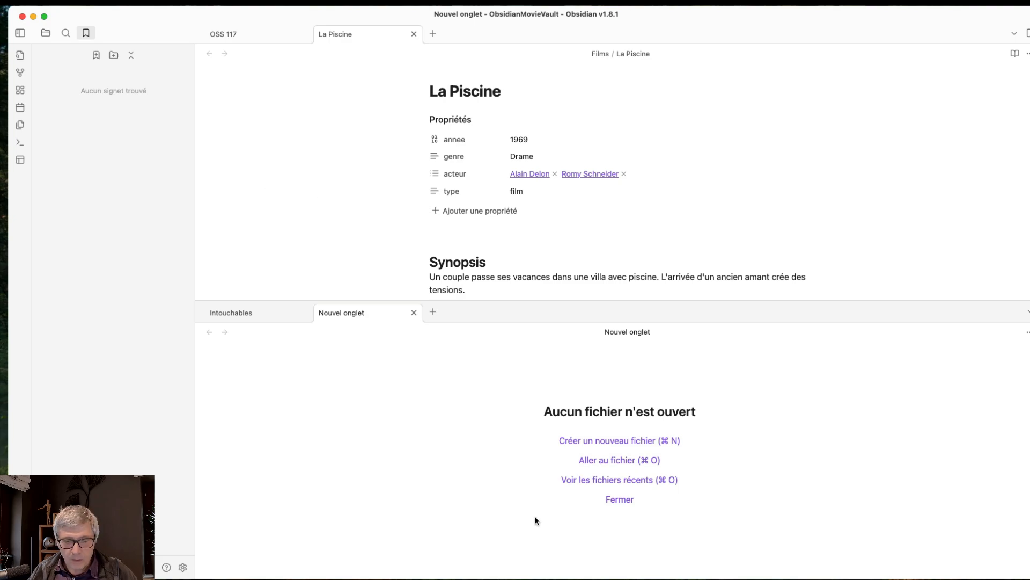
Save the reduced layout as a workspace named test2 and load the test1 workspace
left_click(21, 160)
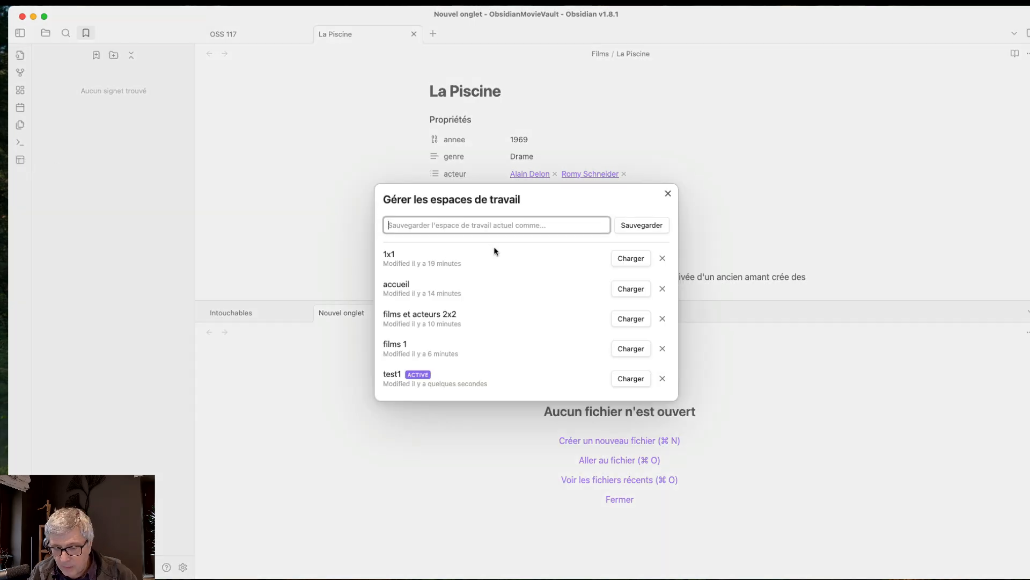
type("test2")
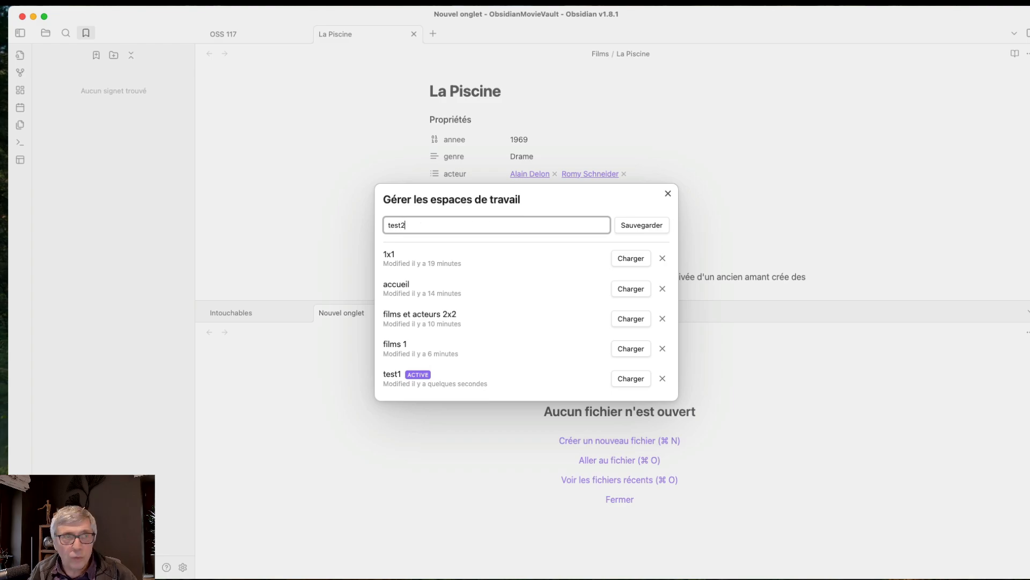
left_click(634, 225)
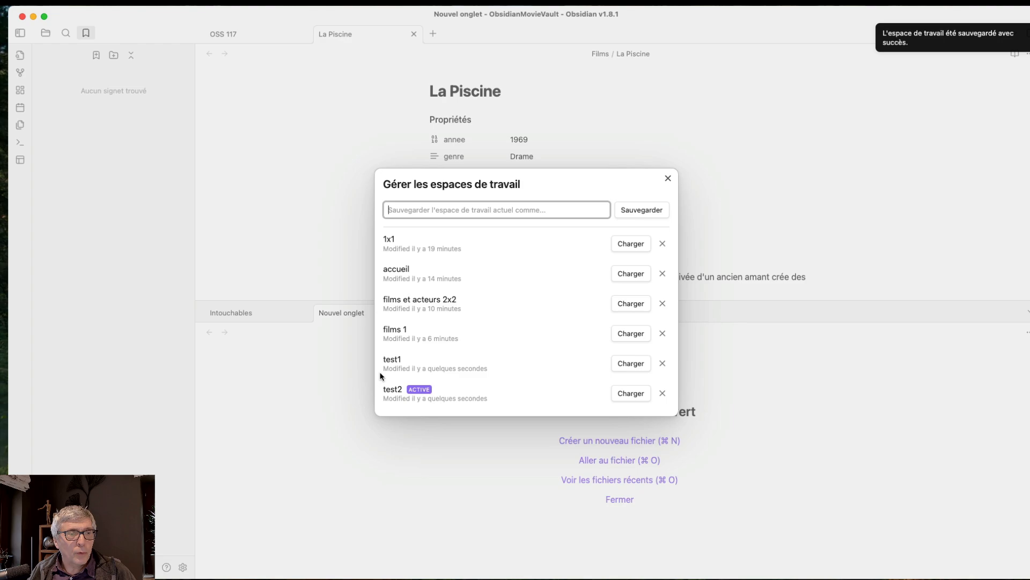
left_click(638, 362)
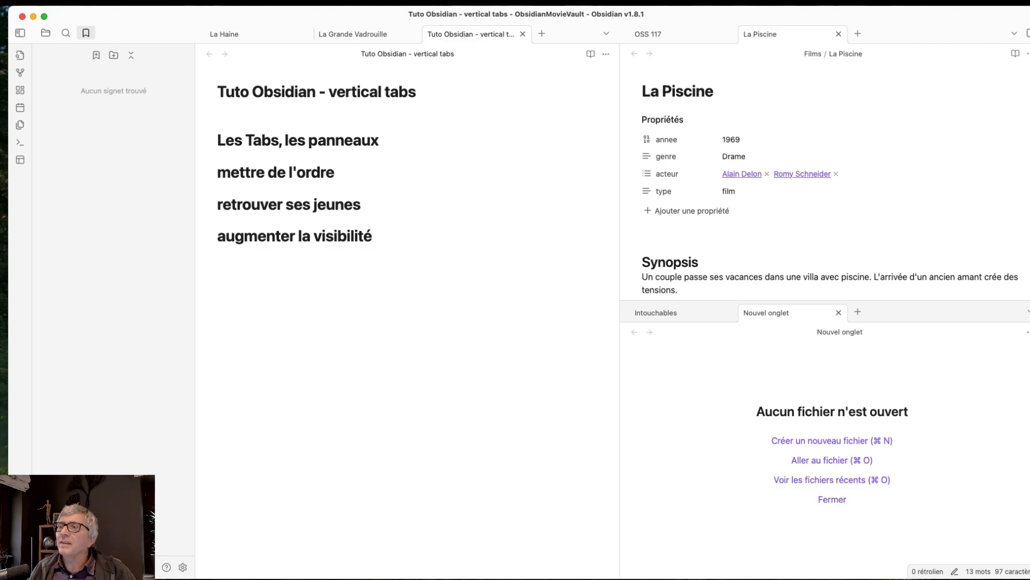
Bring up the web browser to view the AikiCom and Atelier PNL pages from its vertical tab list, and move the window away again
key("super+Tab")
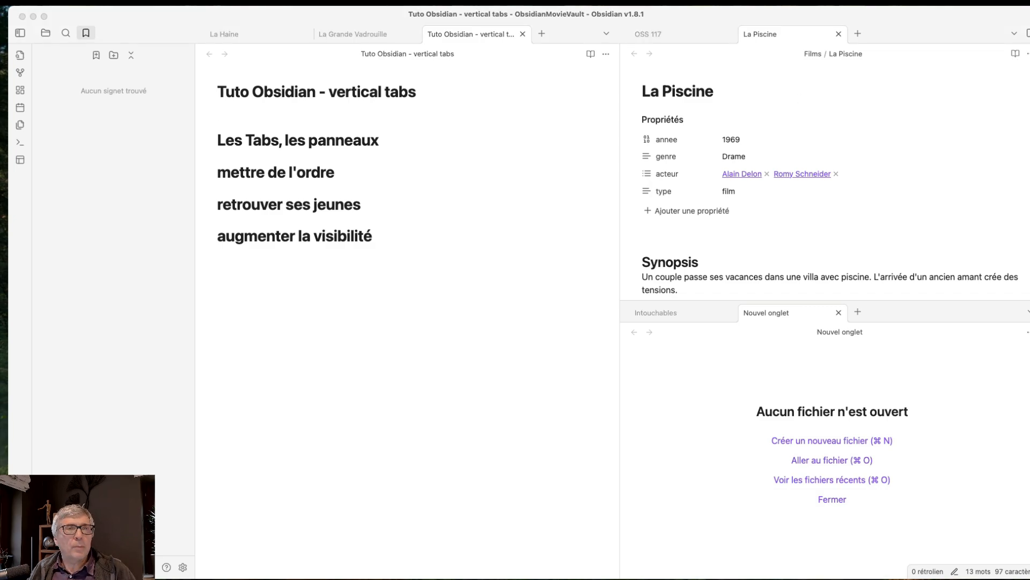
left_click_drag(885, 289, 149, 20)
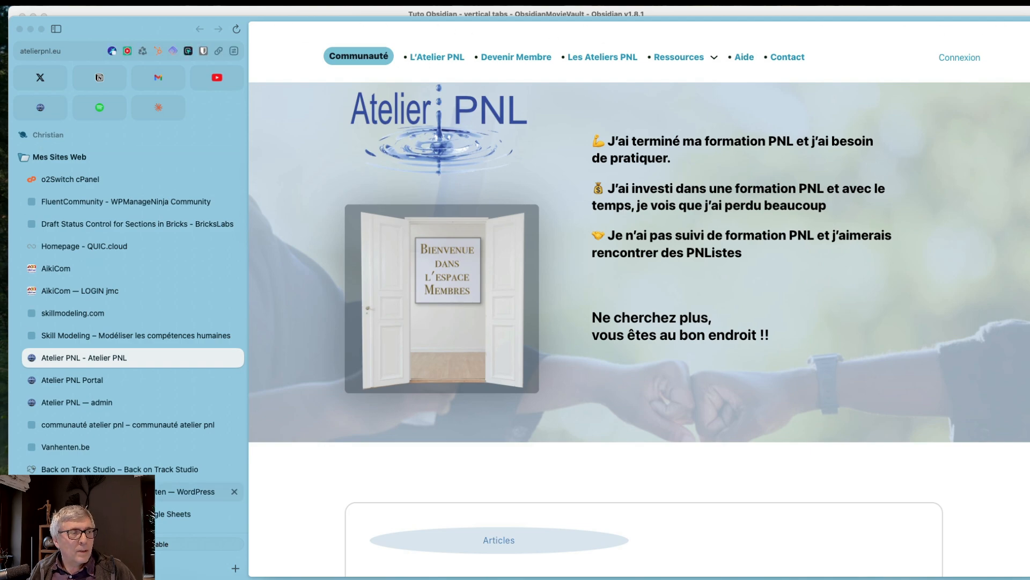
left_click(70, 268)
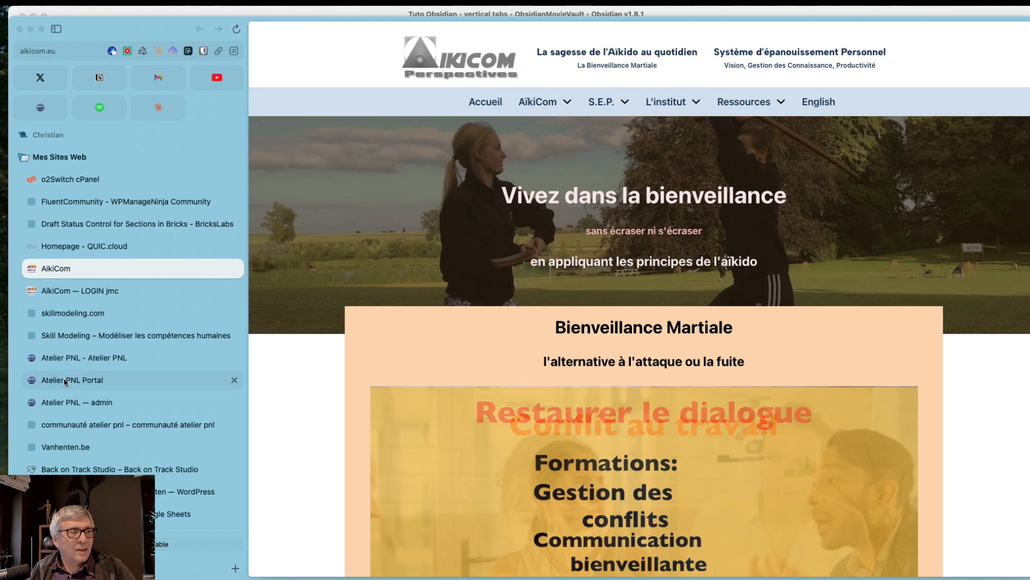
left_click(59, 361)
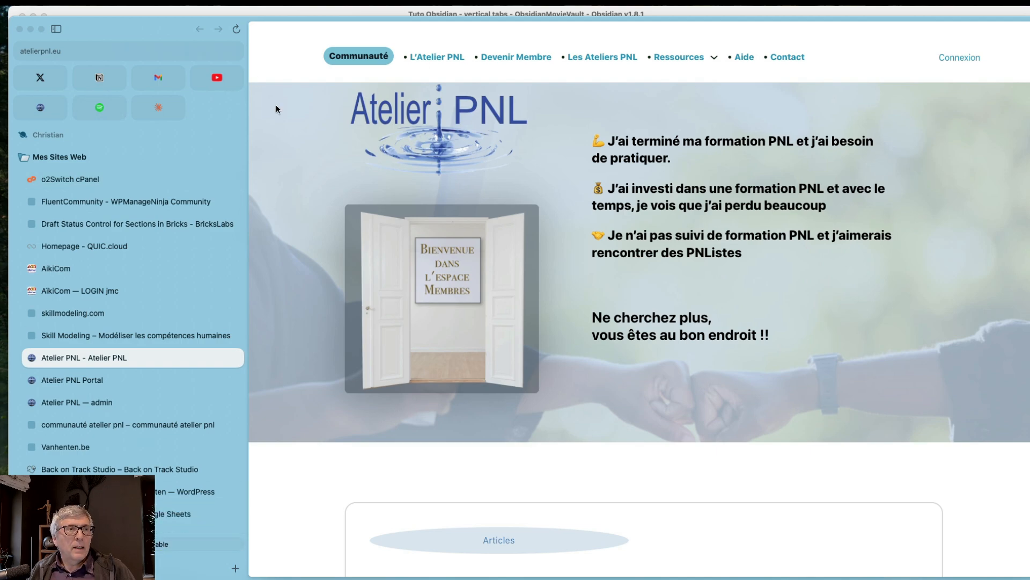
left_click_drag(120, 23, 1029, 78)
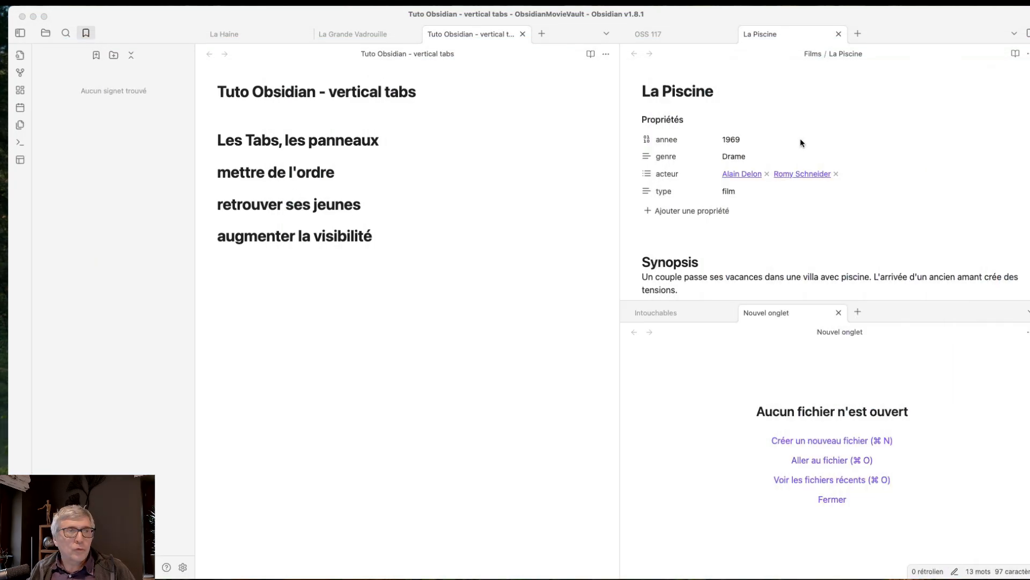
Search the community plugin catalogue for "vertical" from the Obsidian settings
left_click(183, 568)
left_click(183, 568)
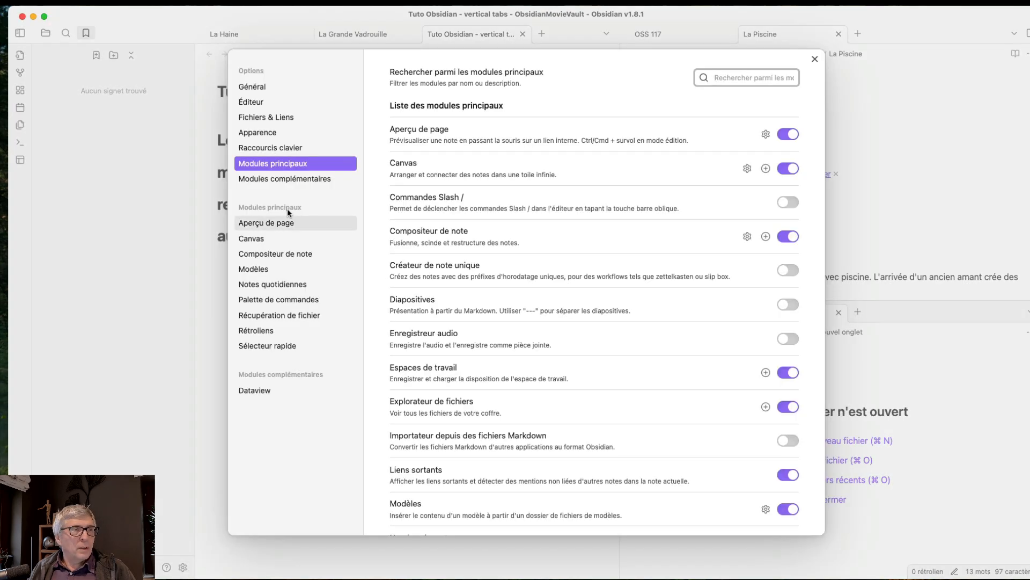
left_click(271, 179)
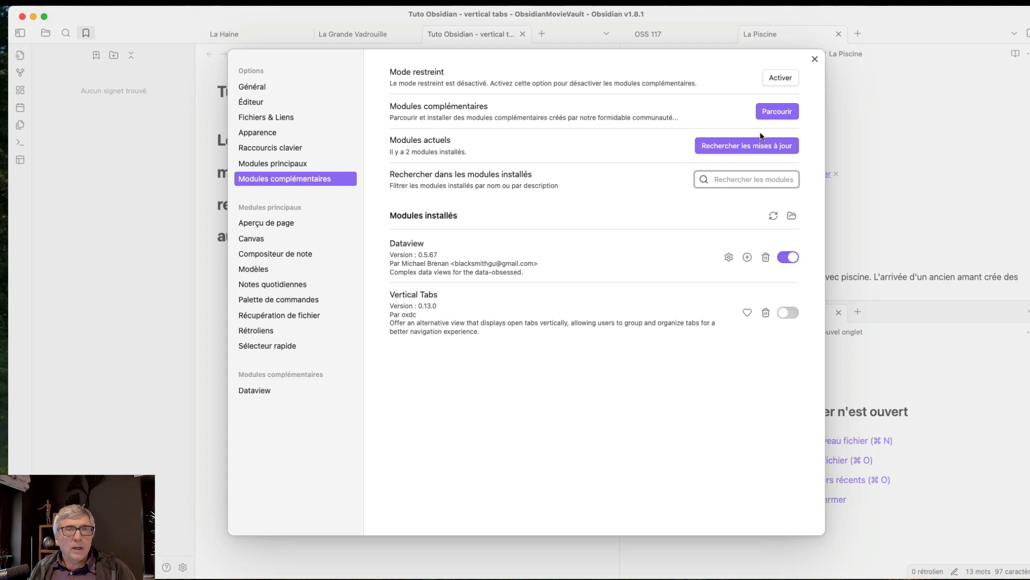
left_click(776, 111)
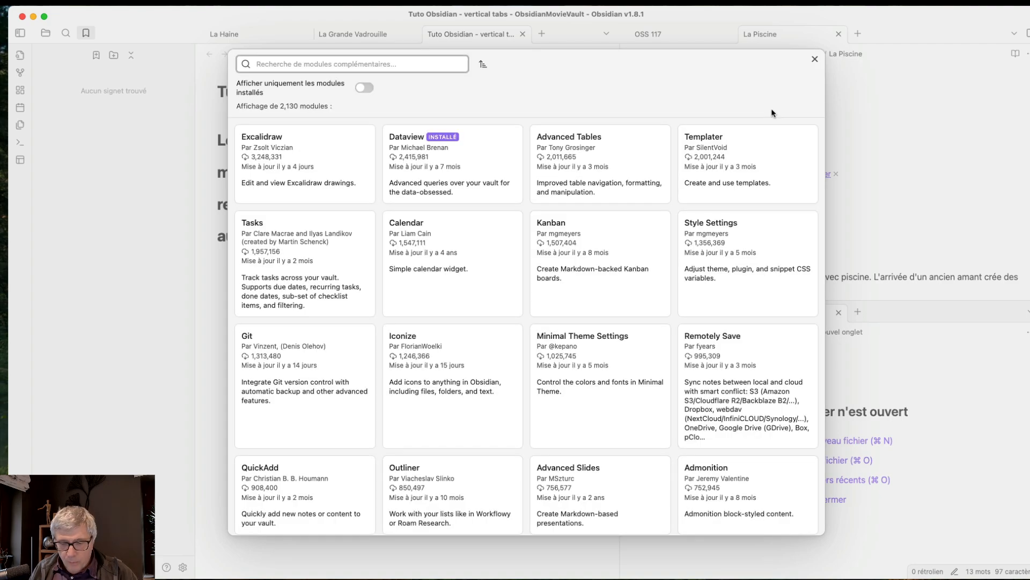
type("vertical")
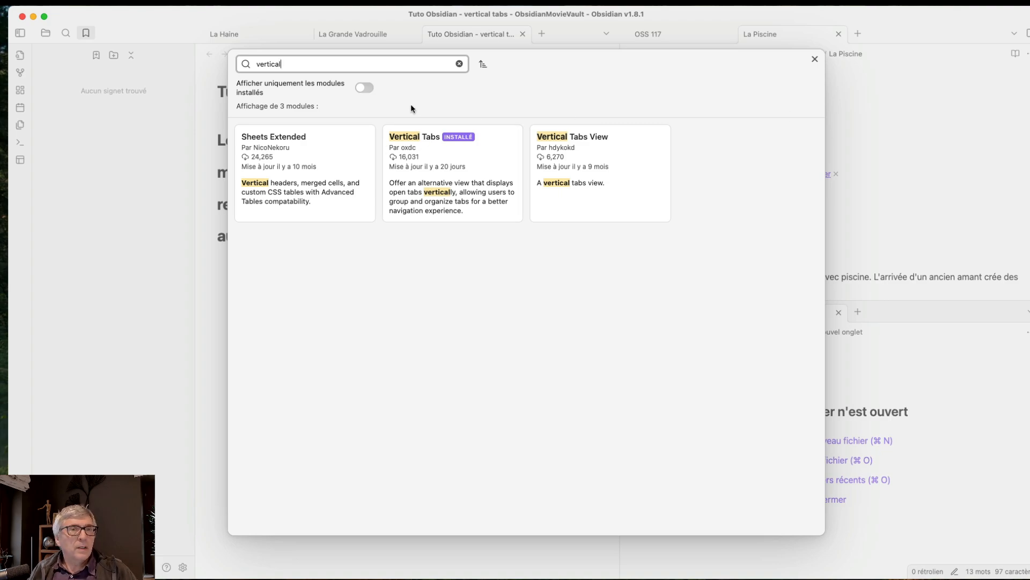
Return to the installed community plugins and enable Vertical Tabs
left_click(814, 59)
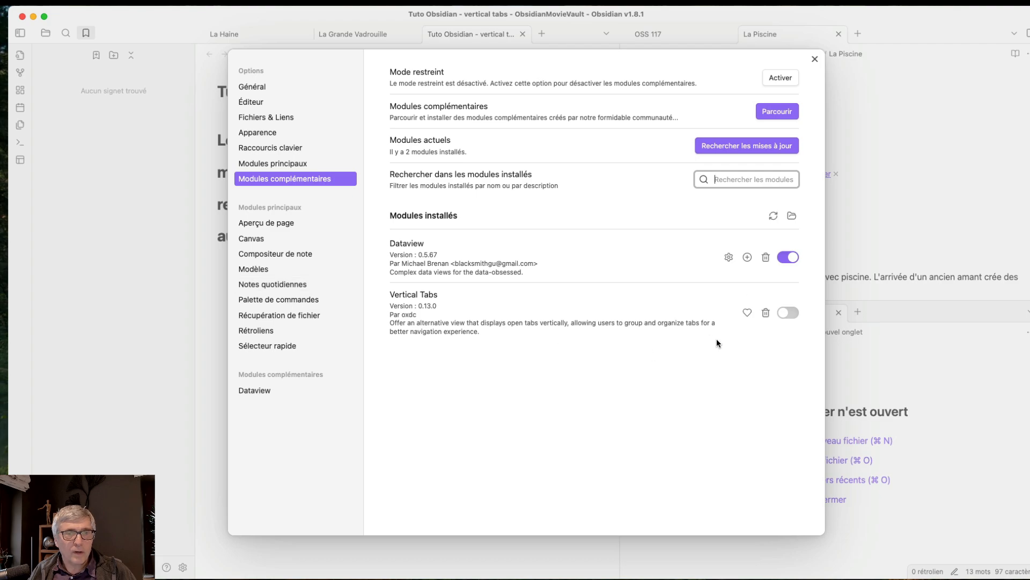
left_click(794, 314)
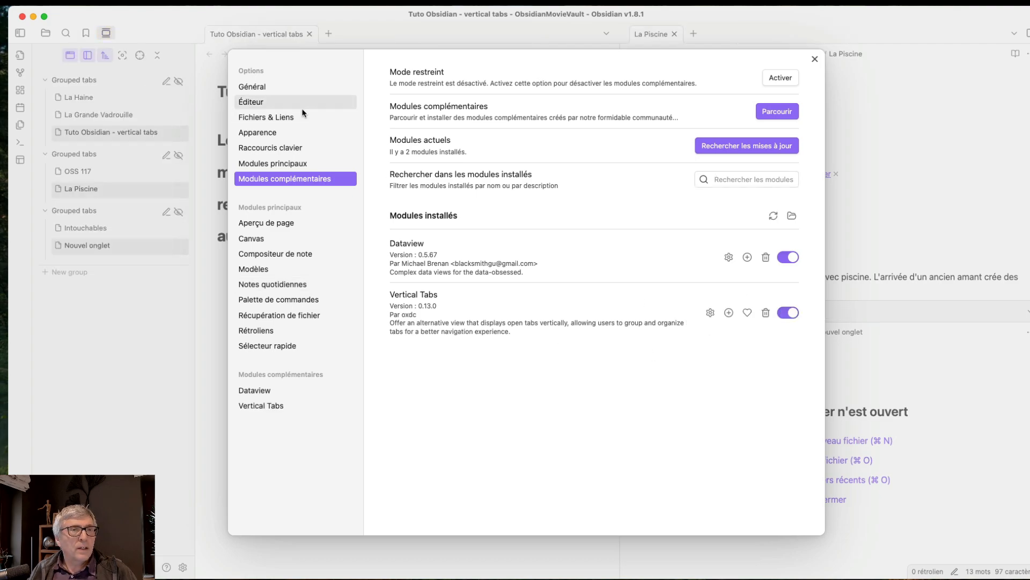
Close the settings, open the La Piscine note in the empty new tab and switch between it and Intouchables in that group
left_click(815, 59)
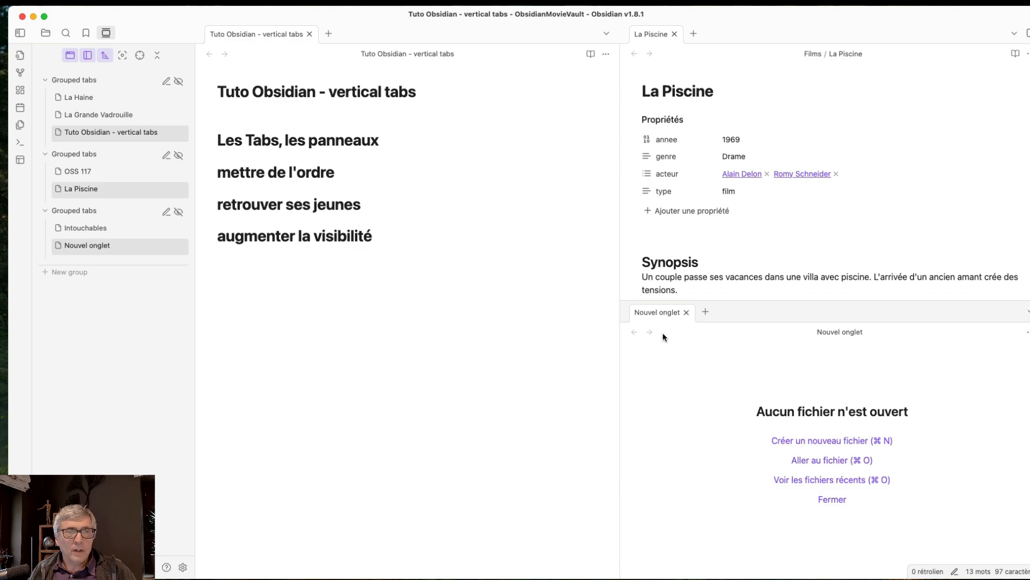
left_click(833, 482)
left_click(398, 145)
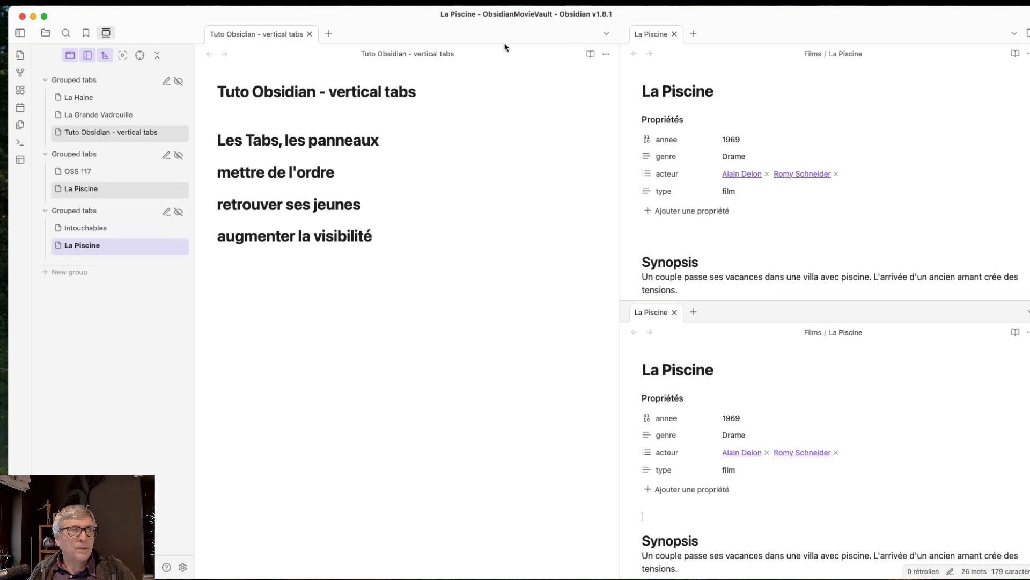
left_click(85, 230)
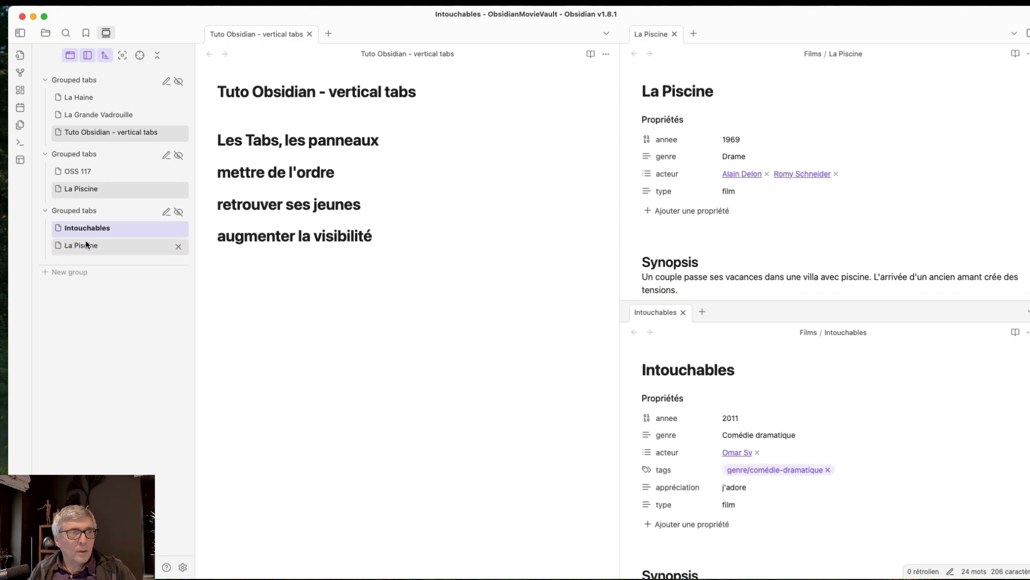
left_click(85, 242)
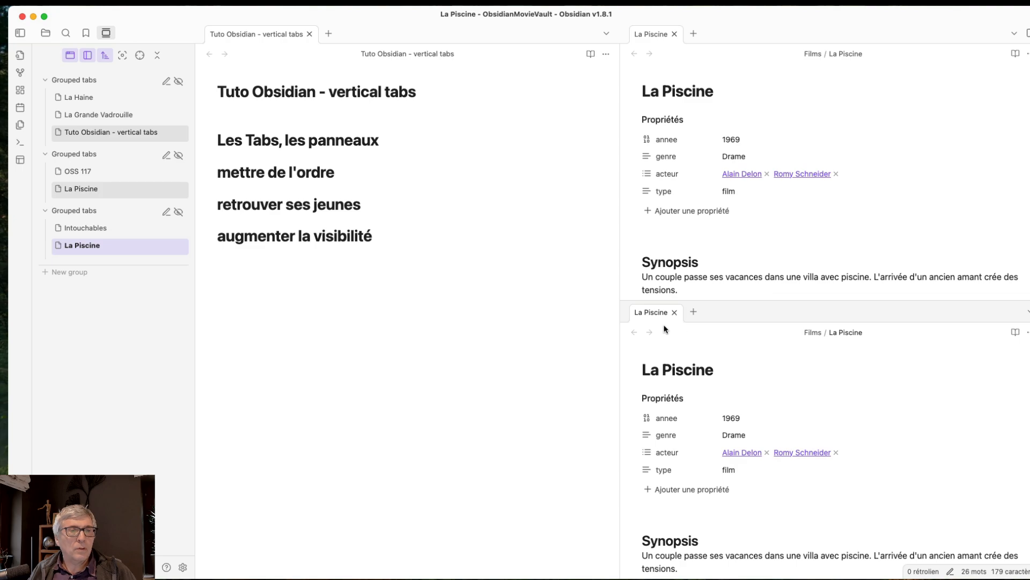
Turn off Show active tabs only in the Vertical Tabs plugin settings and close the settings
left_click(183, 567)
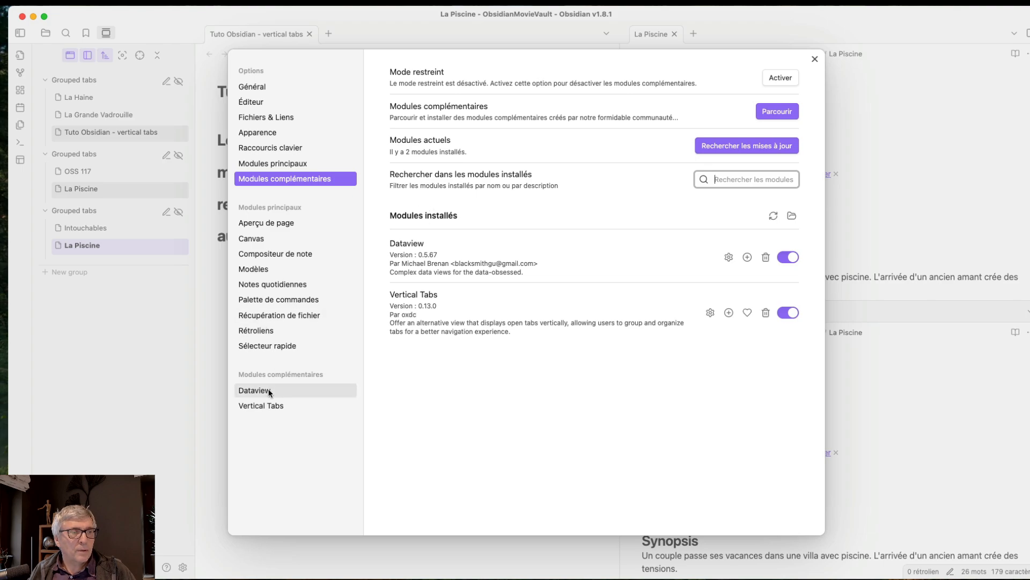
left_click(264, 408)
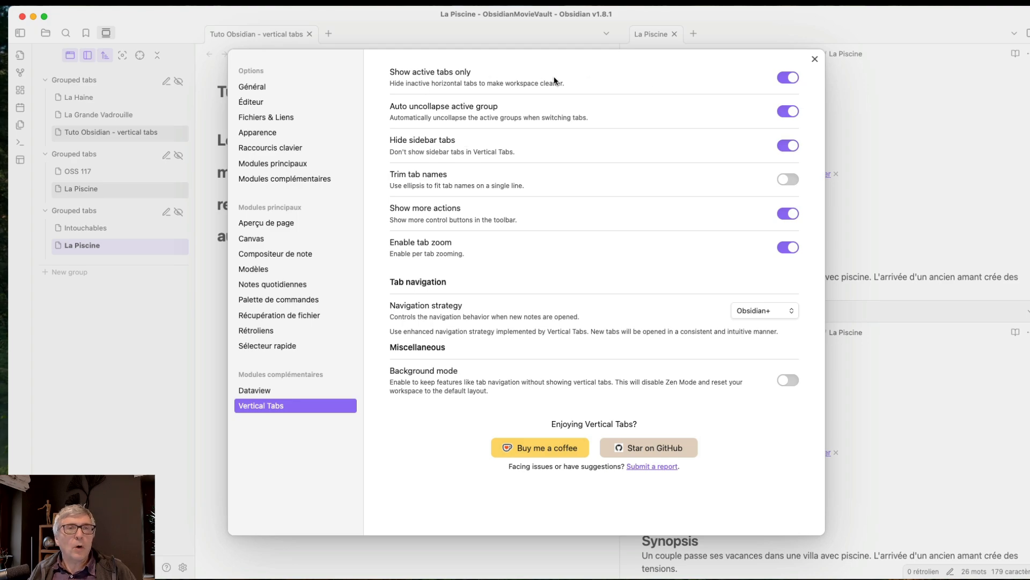
left_click(788, 77)
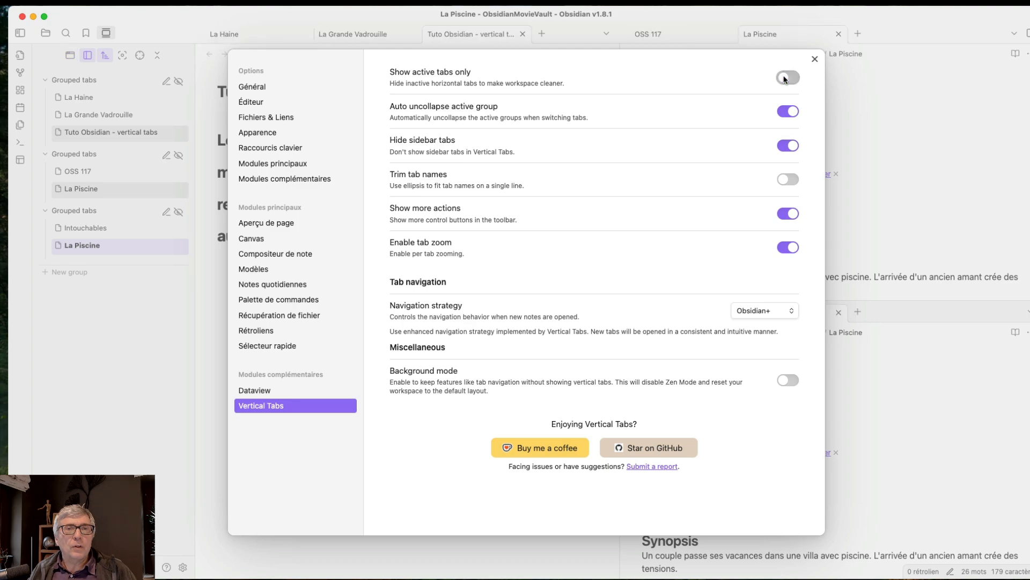
left_click(814, 59)
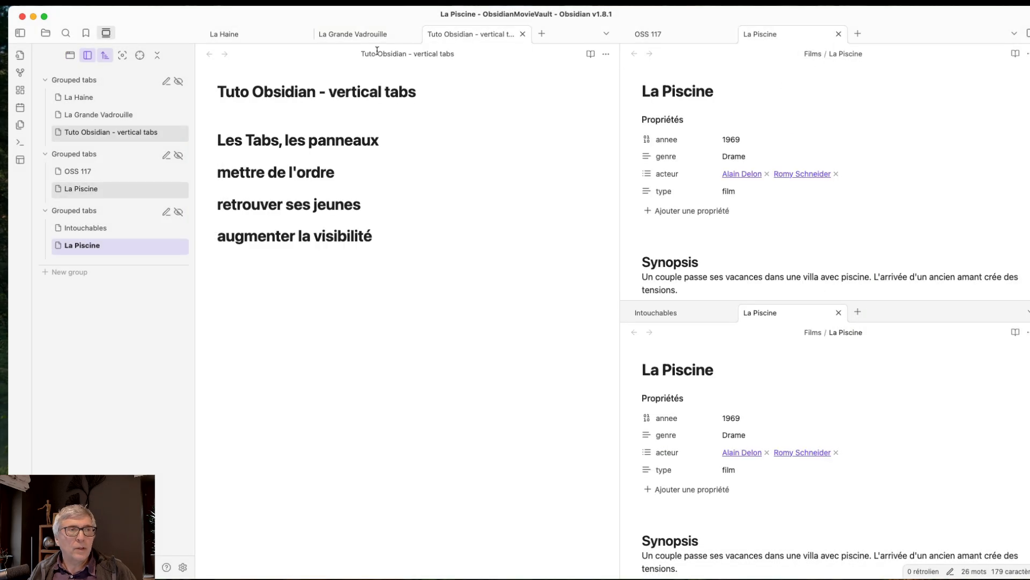
View La Haine, La Grande Vadrouille, Tuto Obsidian - vertical tabs, OSS 117 and La Piscine in turn from the vertical tab list
left_click(356, 341)
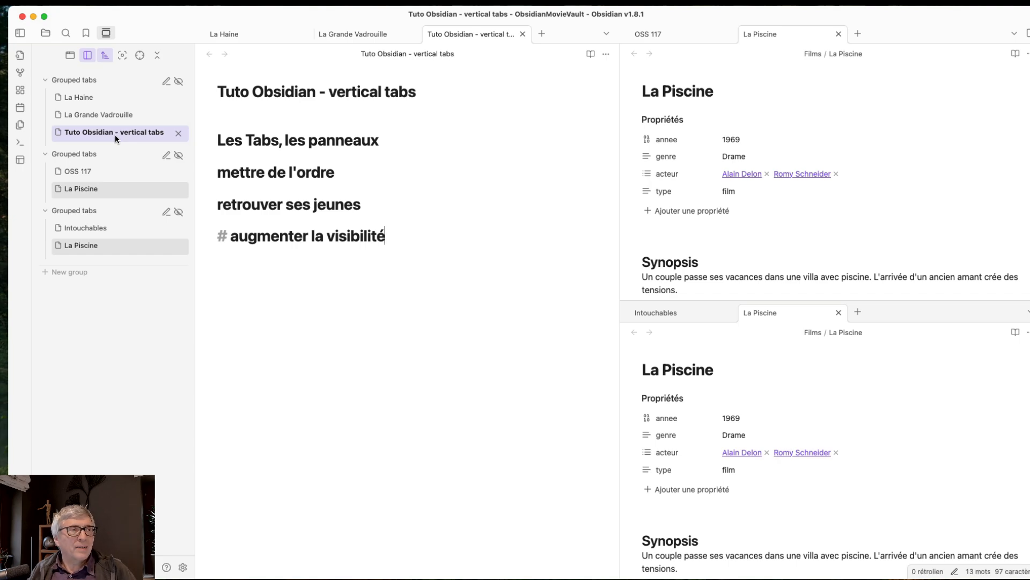
left_click(85, 97)
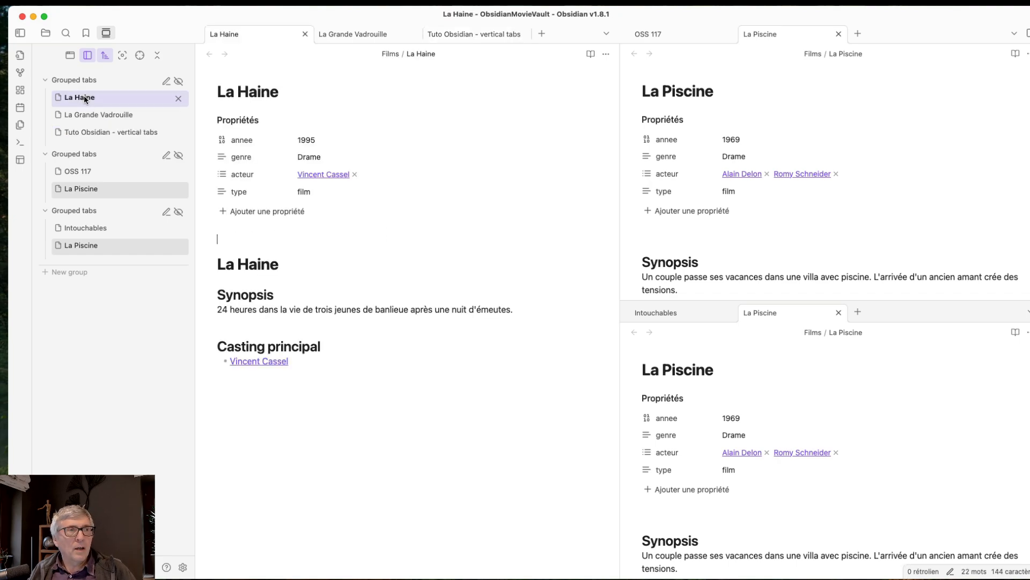
left_click(82, 115)
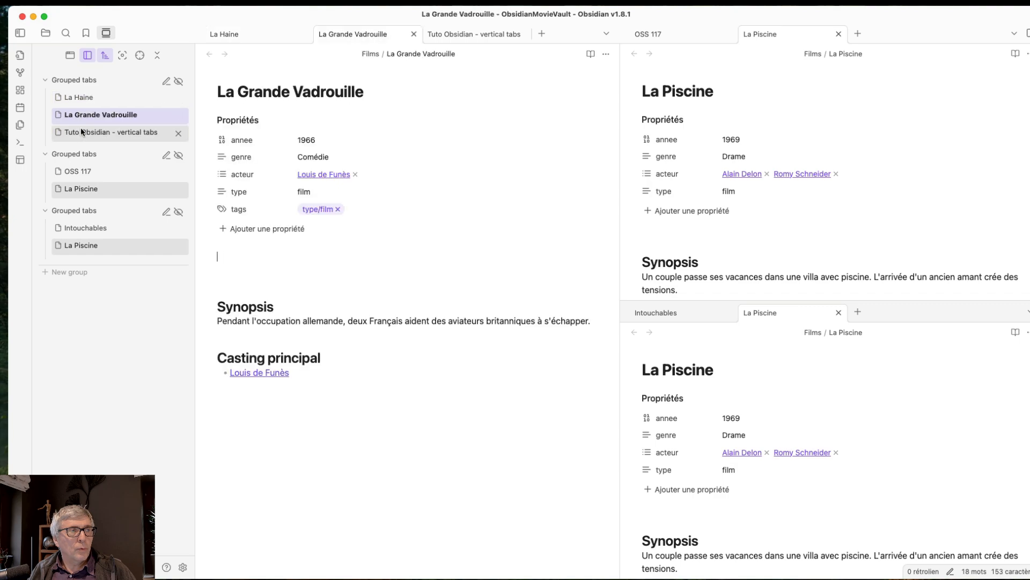
left_click(80, 130)
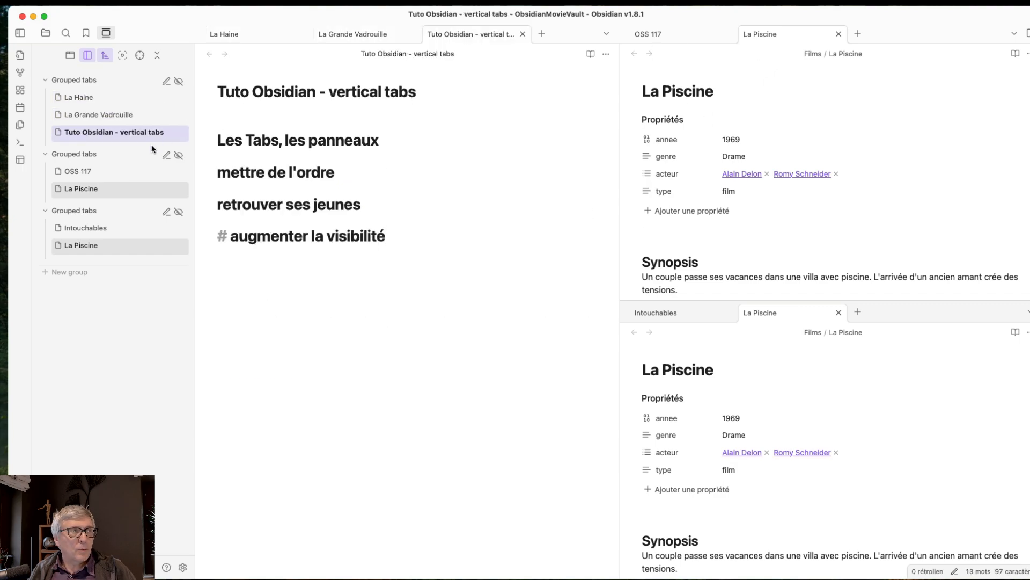
left_click(76, 169)
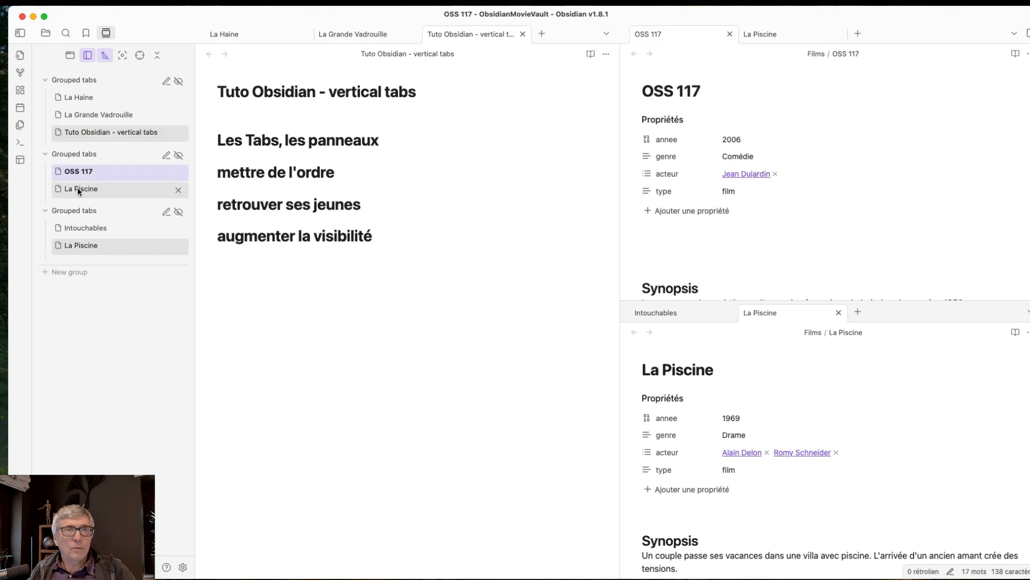
left_click(77, 188)
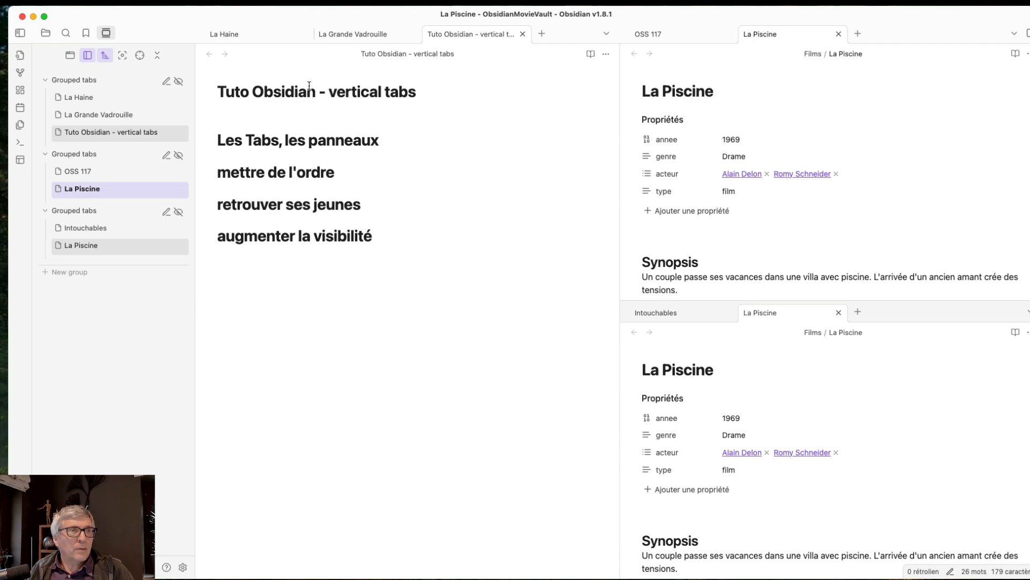
Rename the Tuto Obsidian - vertical tabs note so its title contains "Tuto Obsidian - vertical tabs" three times in a row
left_click(408, 59)
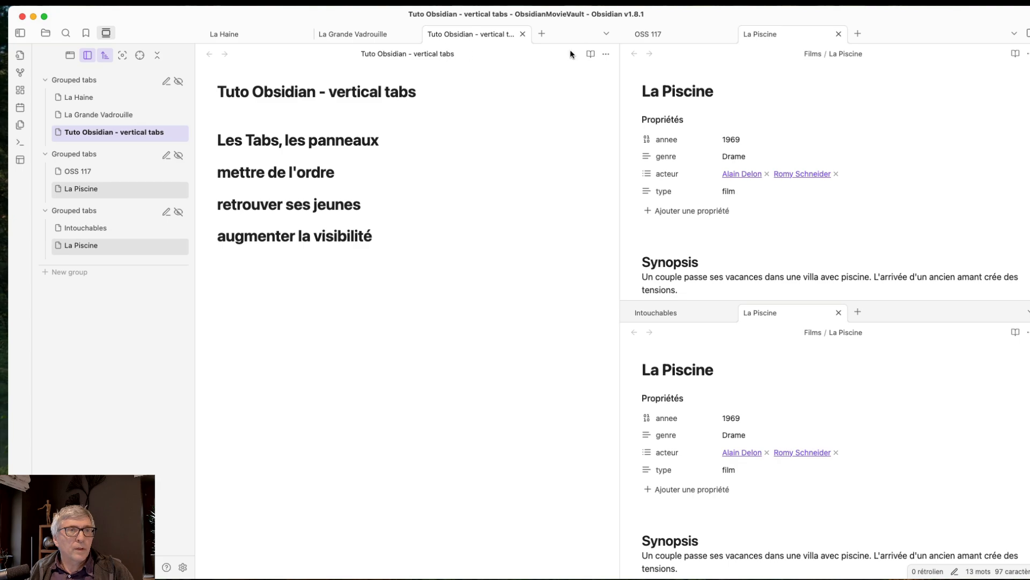
left_click(608, 54)
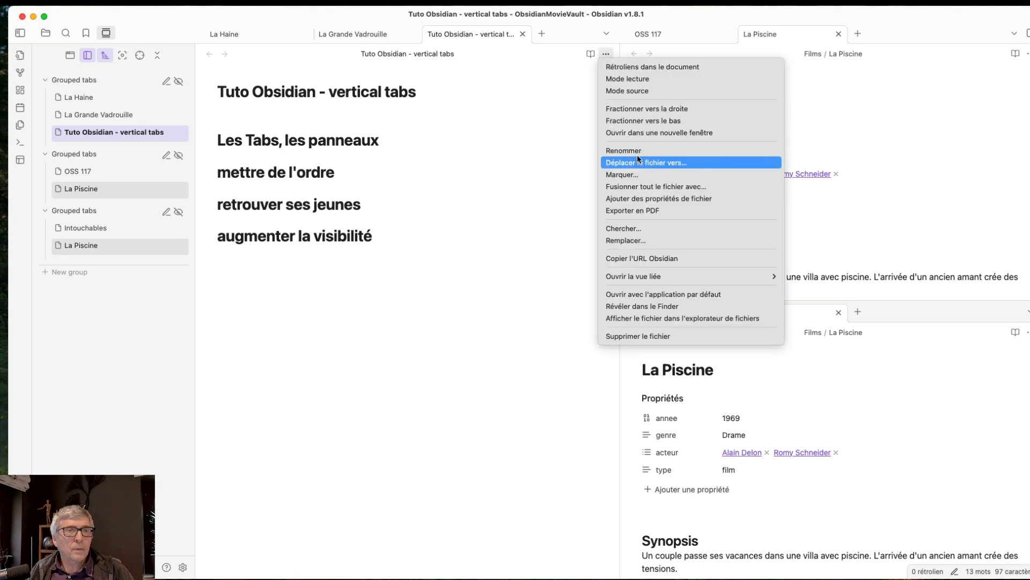
left_click(623, 151)
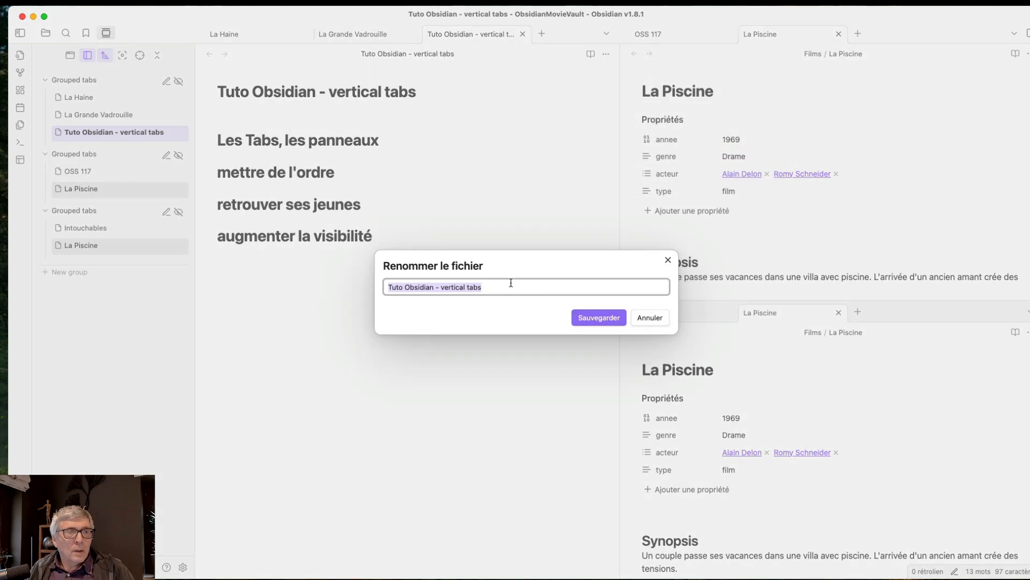
left_click(511, 283)
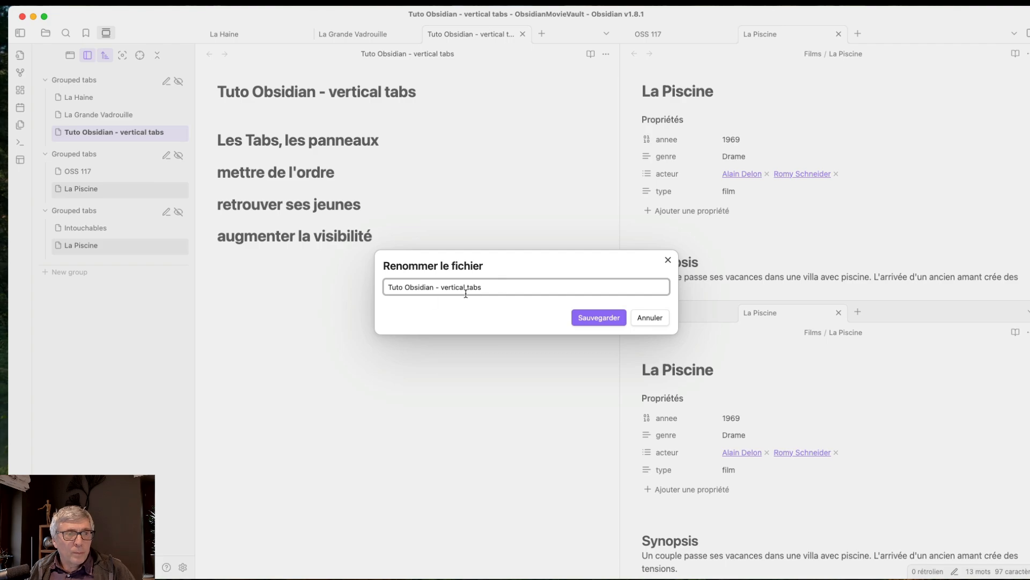
left_click_drag(485, 287, 374, 286)
key("super+c")
left_click(493, 290)
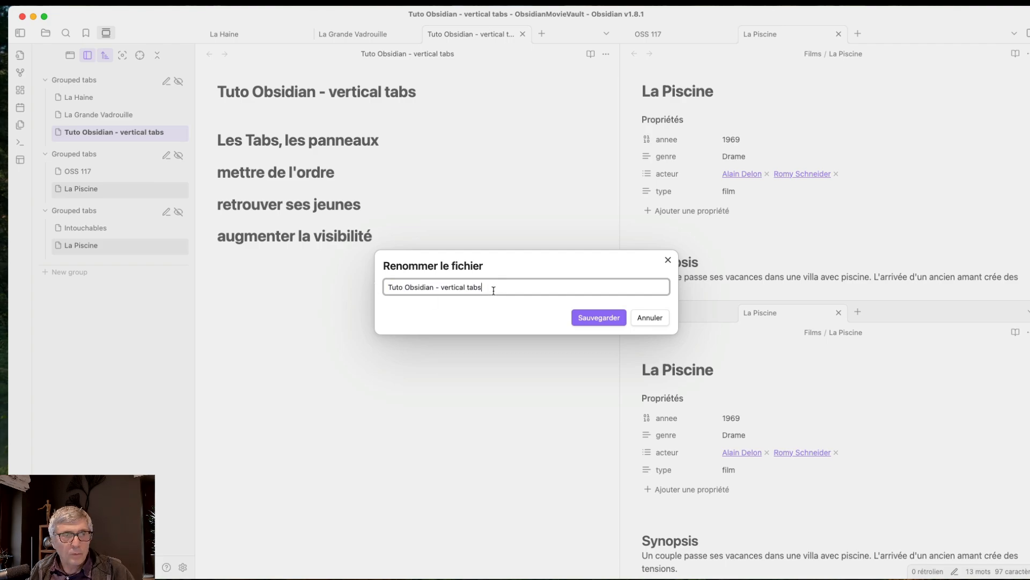
key("super+v")
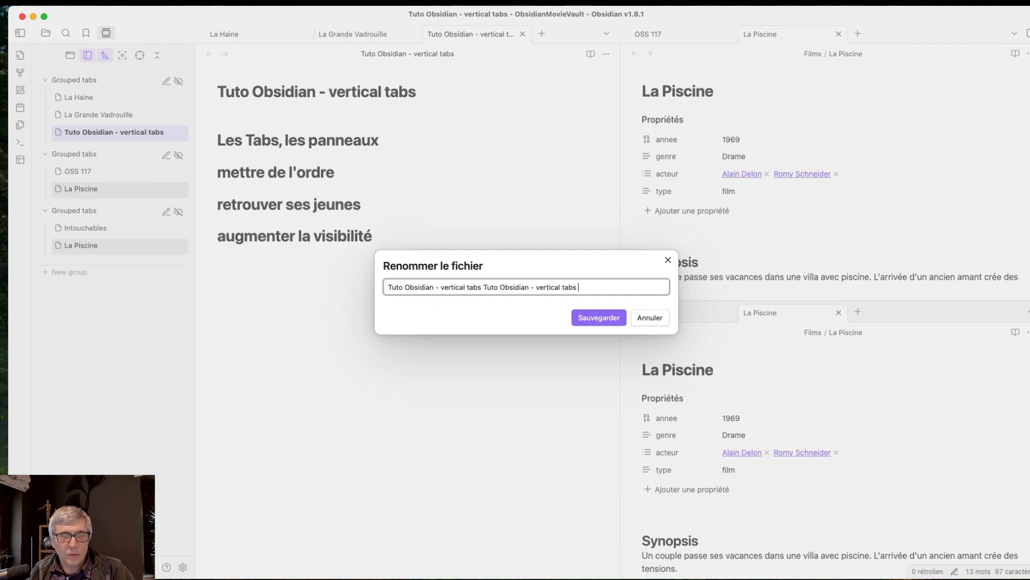
key("super+v")
left_click(599, 323)
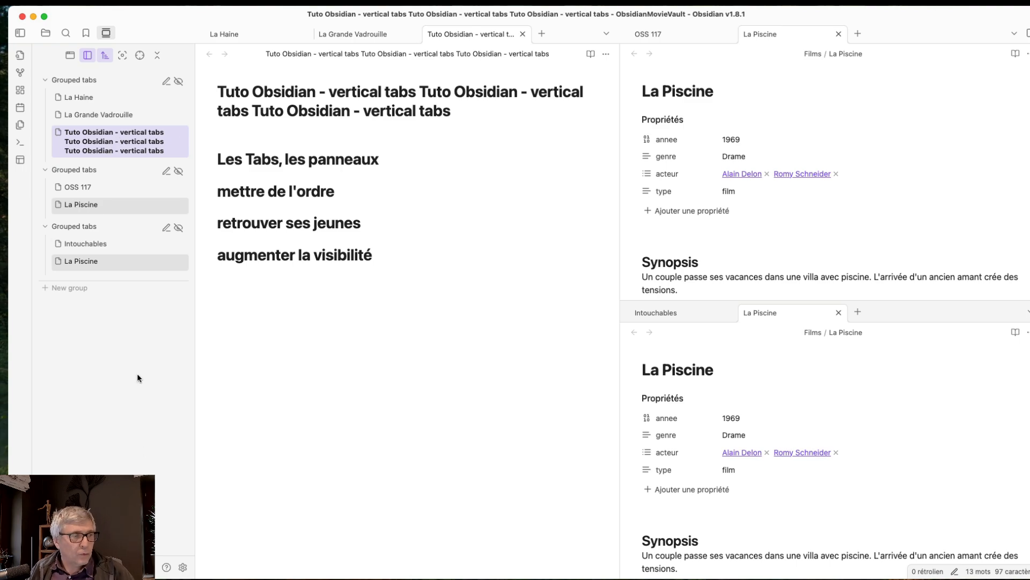
Toggle Trim tab names on and off several times in the Vertical Tabs settings, leaving it off
left_click(183, 568)
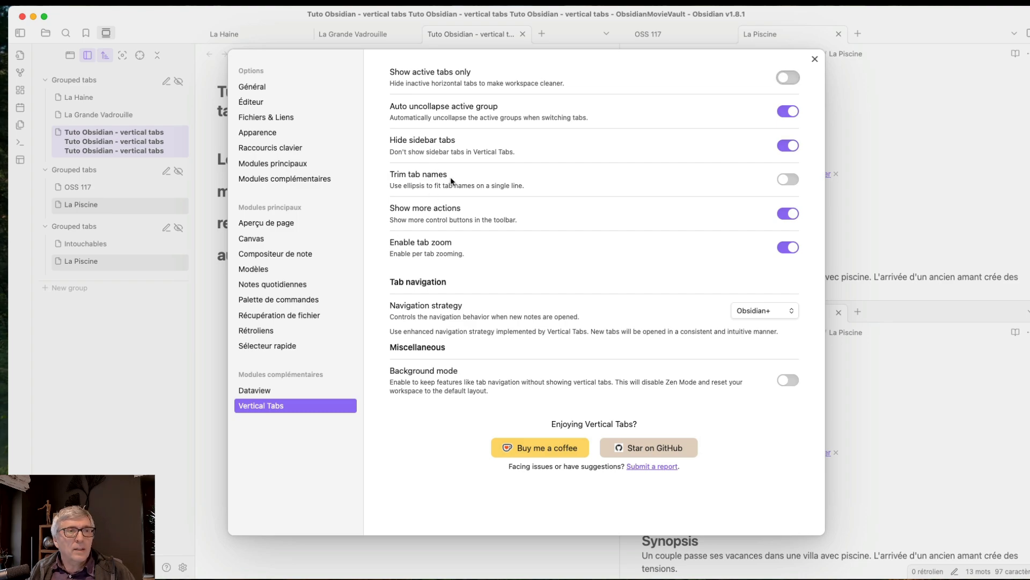
left_click(793, 182)
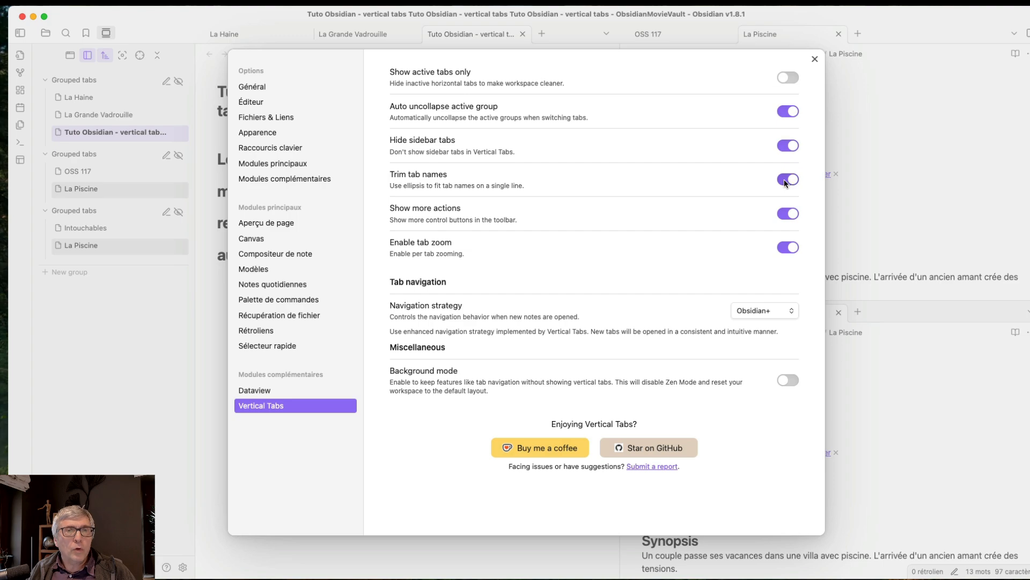
left_click(785, 182)
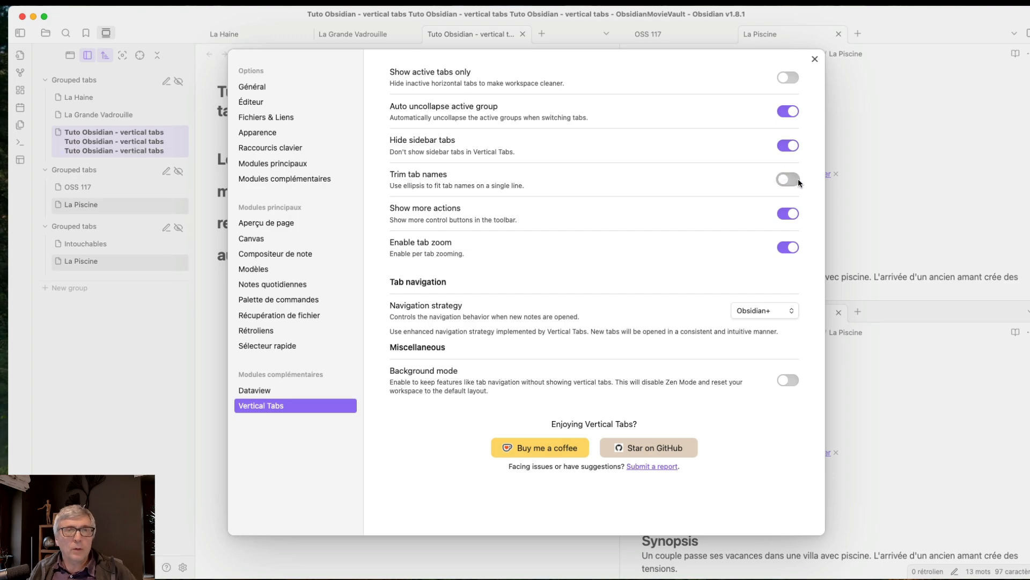
left_click(794, 182)
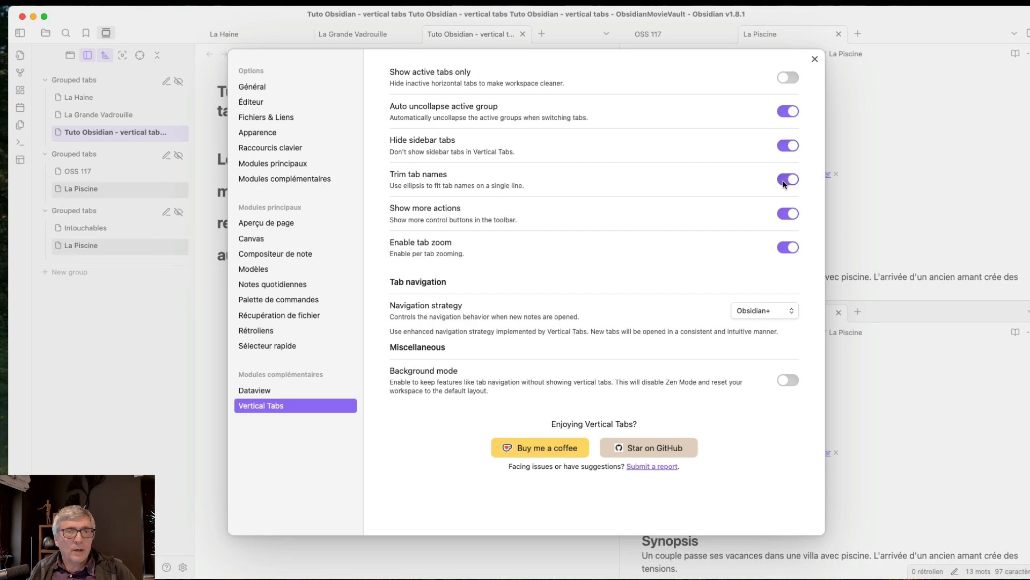
left_click(785, 184)
left_click(794, 183)
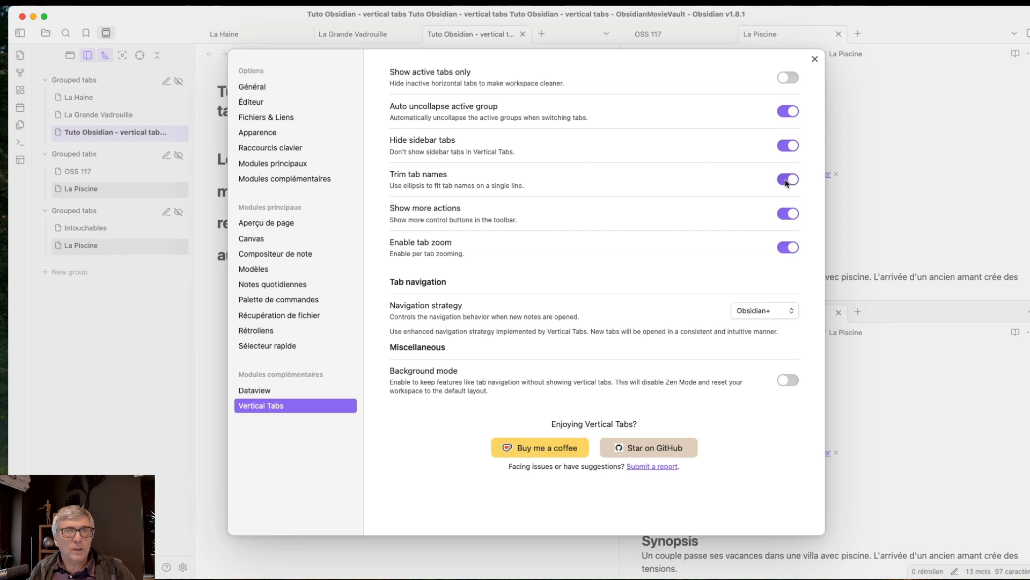
left_click(785, 182)
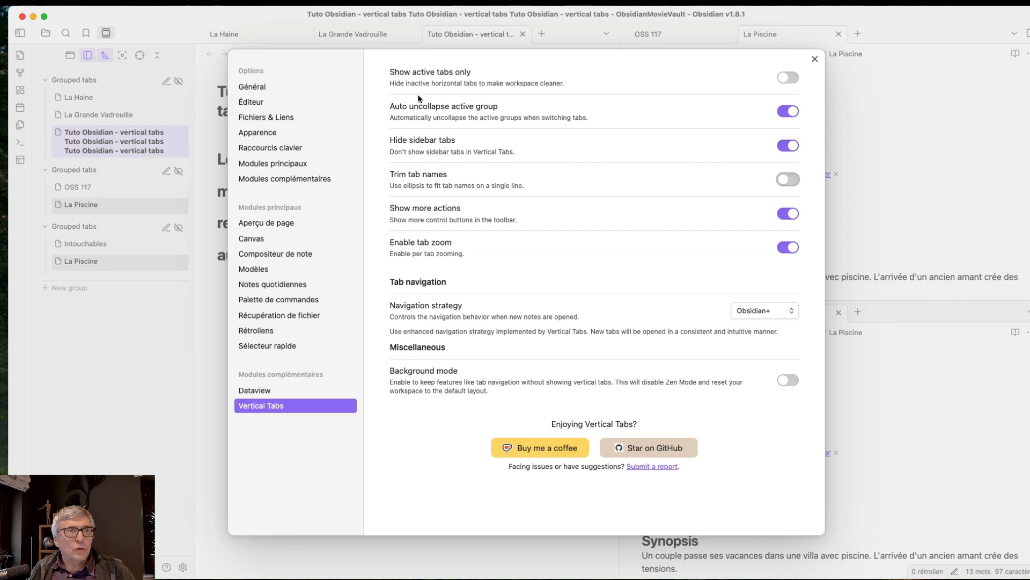
Turn Show active tabs only back on, and display Intouchables and OSS 117 from the vertical tab list
left_click(795, 78)
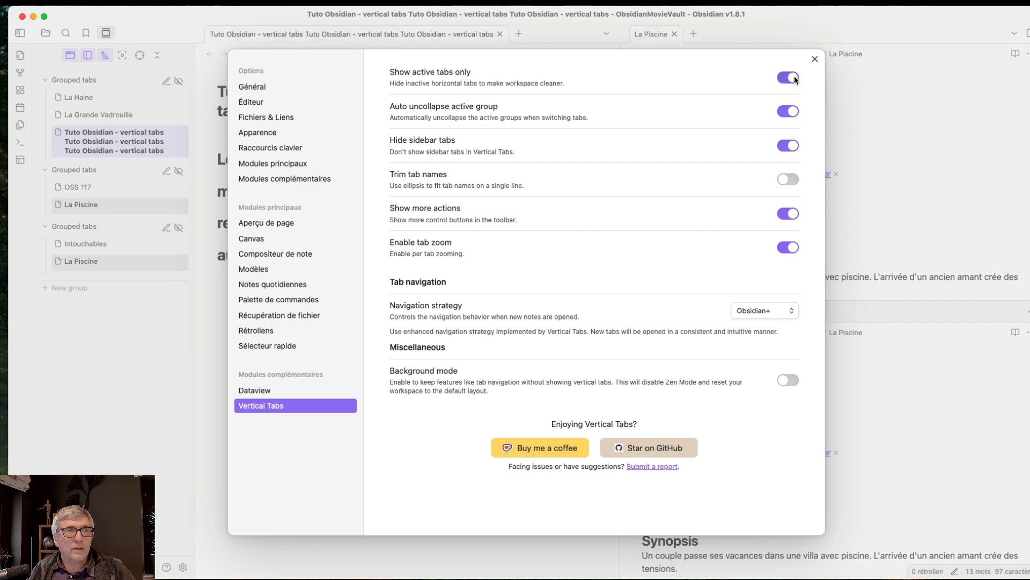
left_click(814, 59)
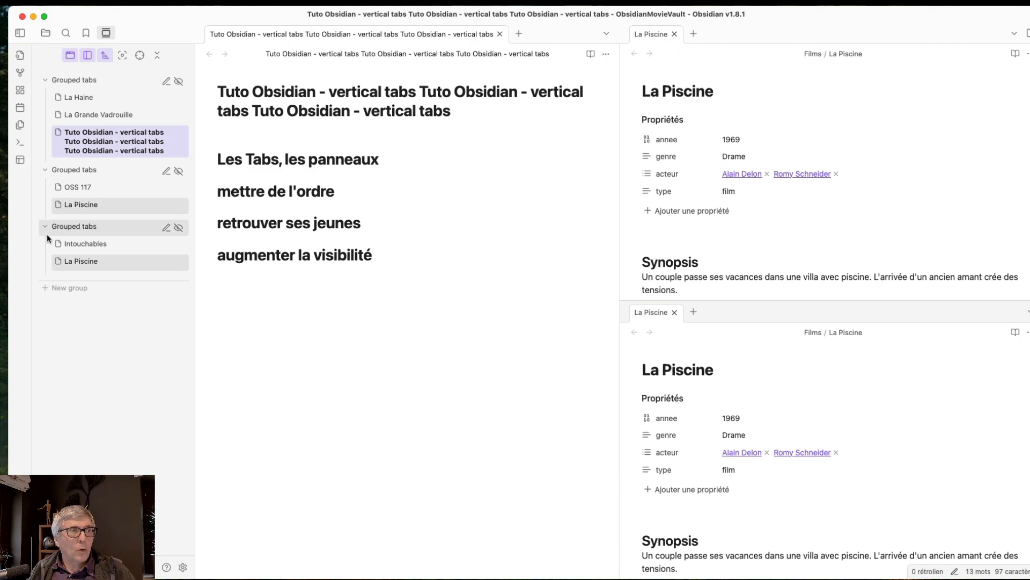
left_click(81, 243)
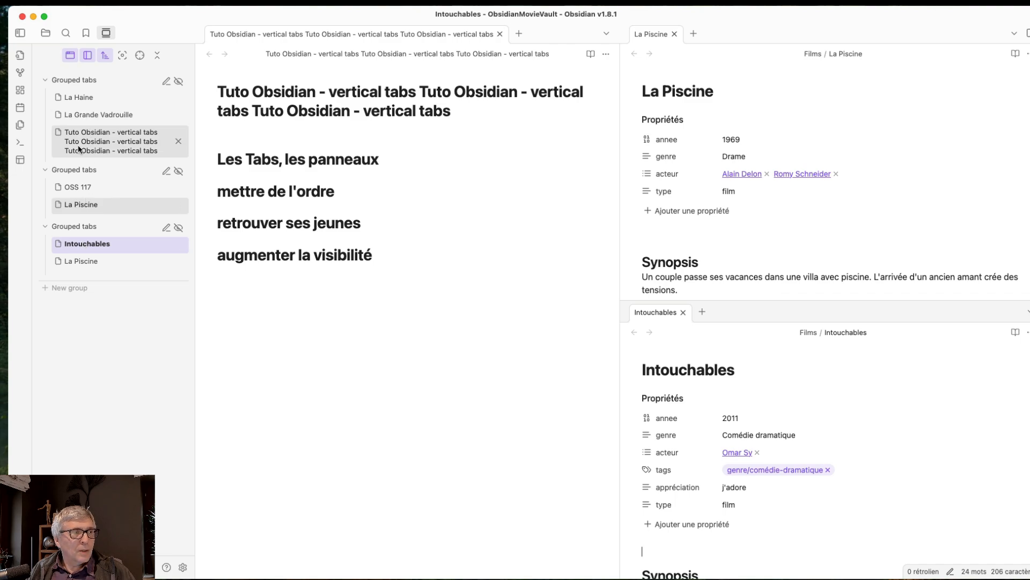
left_click(79, 188)
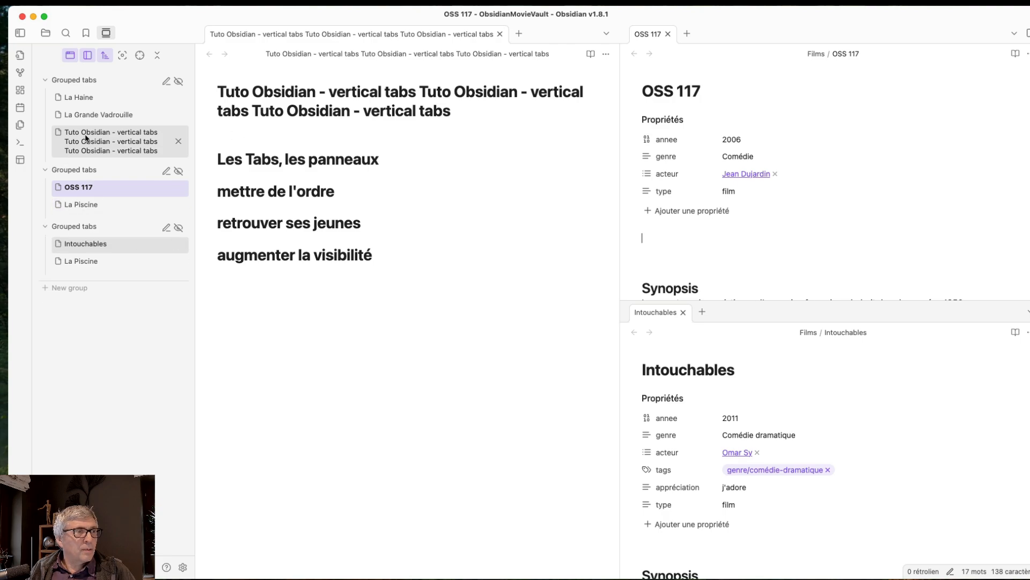
Split the Tuto Obsidian - vertical tabs note downward and name its new tab group "bas gauche"
right_click(98, 140)
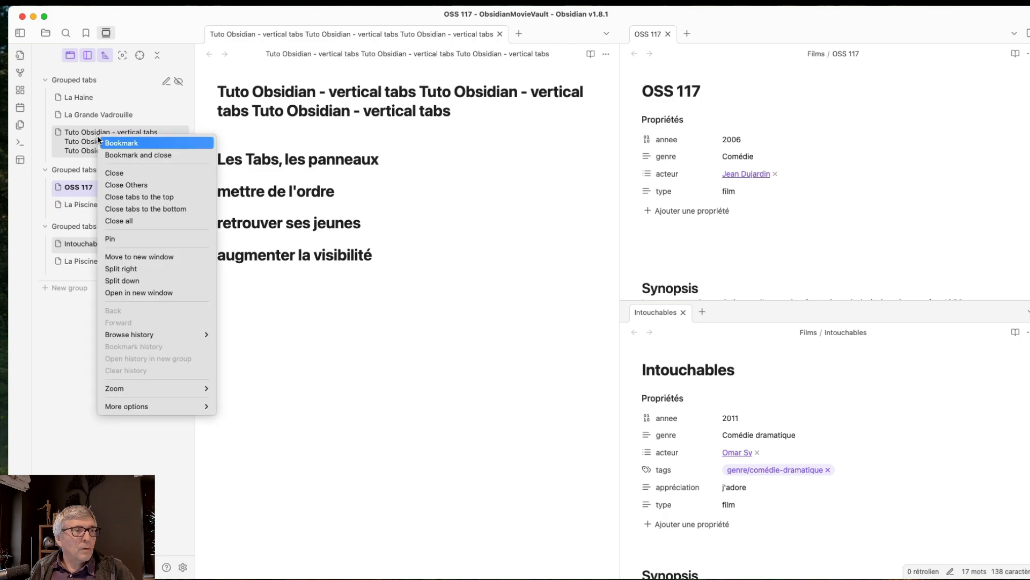
left_click(119, 280)
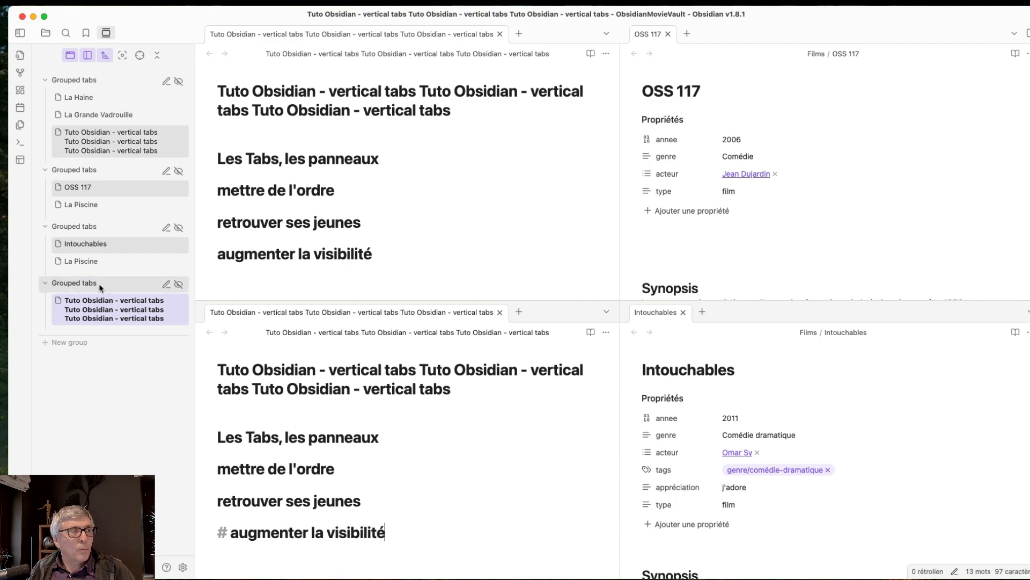
left_click(166, 285)
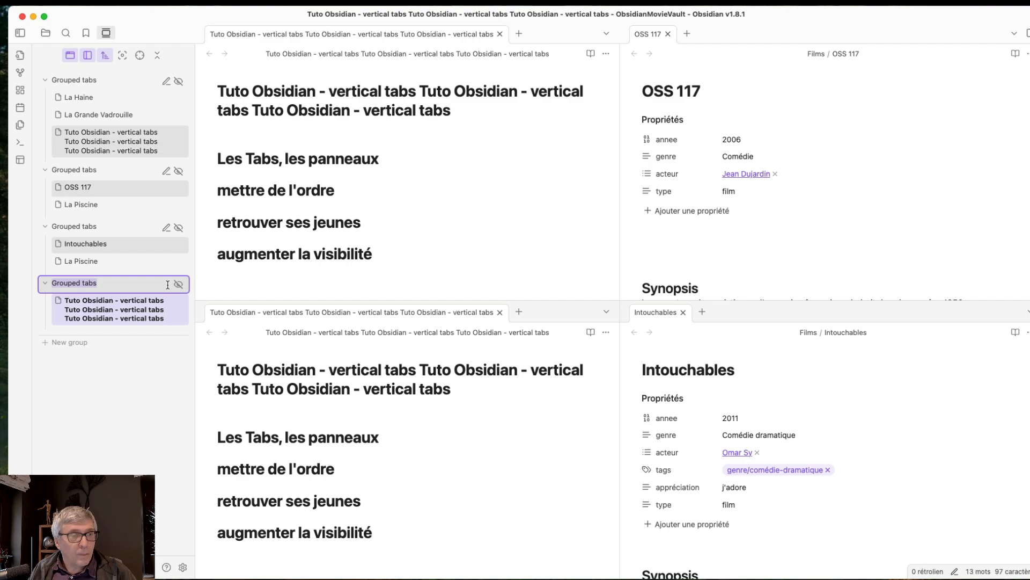
type("bas ")
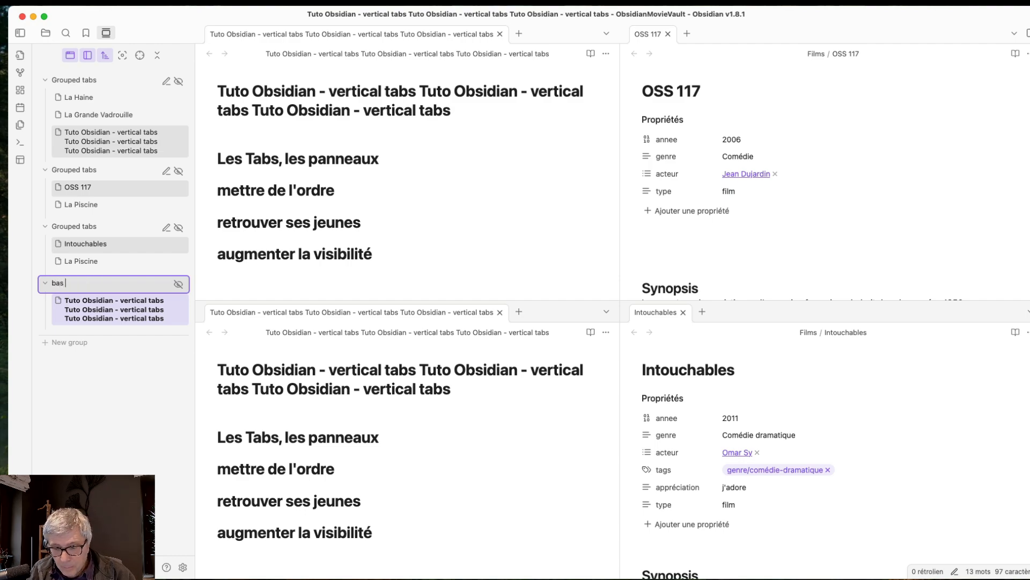
type("gauche")
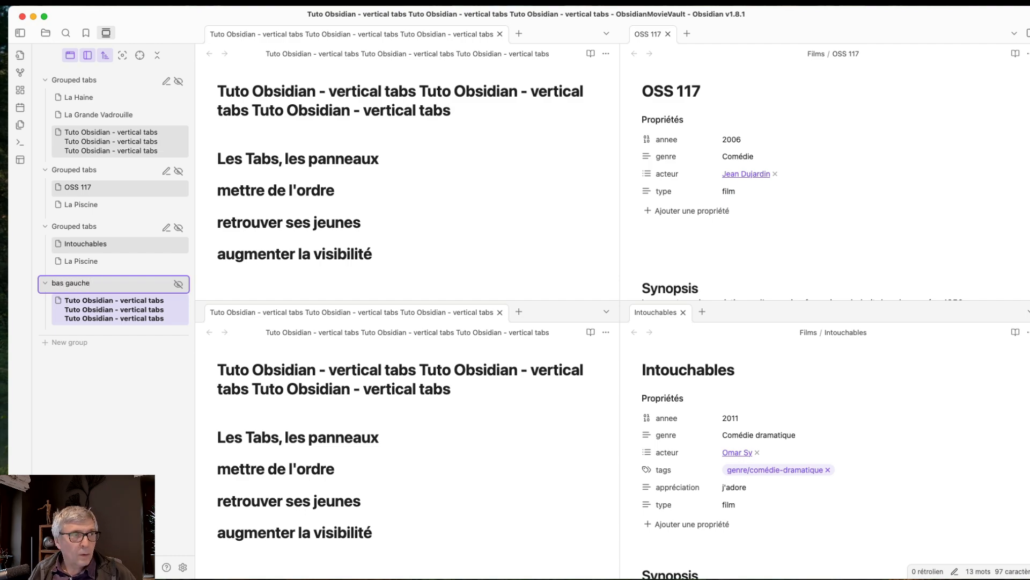
key("Return")
Rename the tab group holding Intouchables to "bas droite", with the group collapsed in the list
left_click(909, 423)
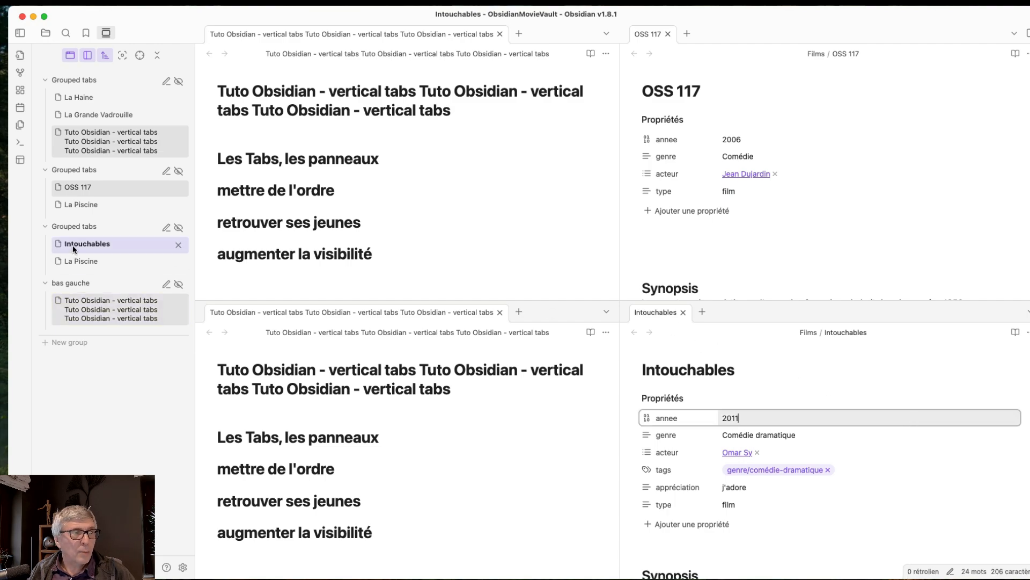
left_click(72, 227)
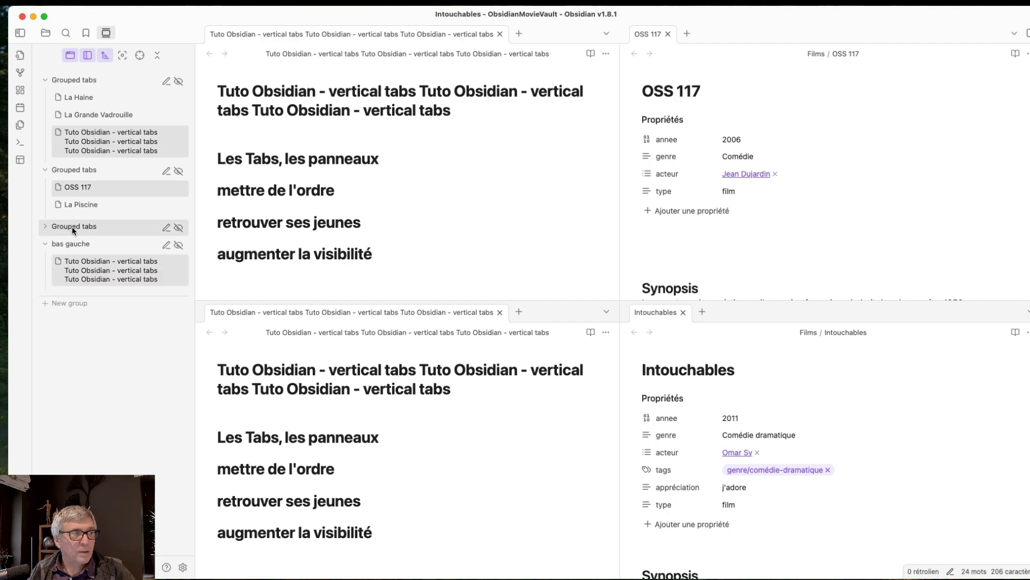
left_click(166, 228)
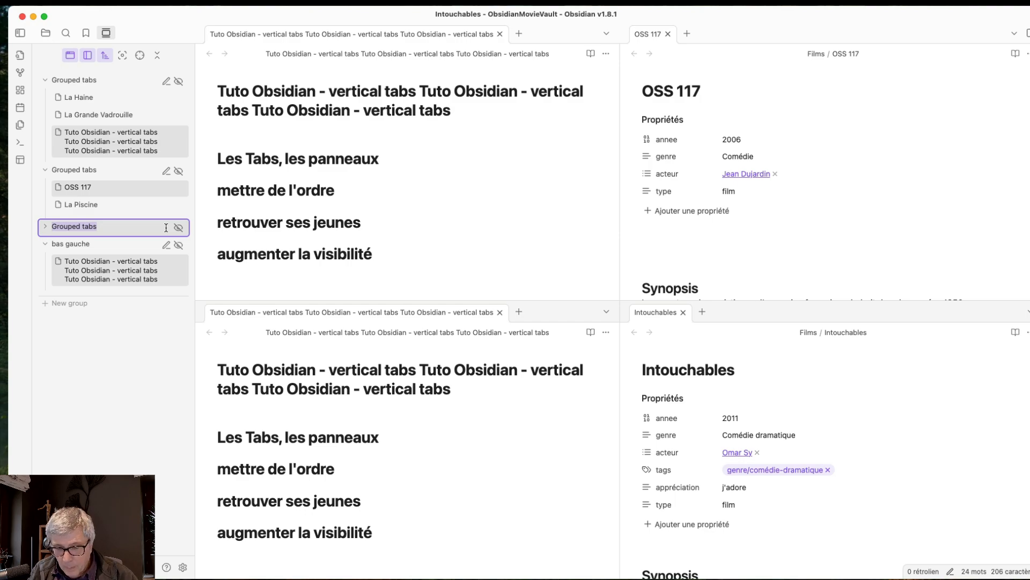
type("bas droite")
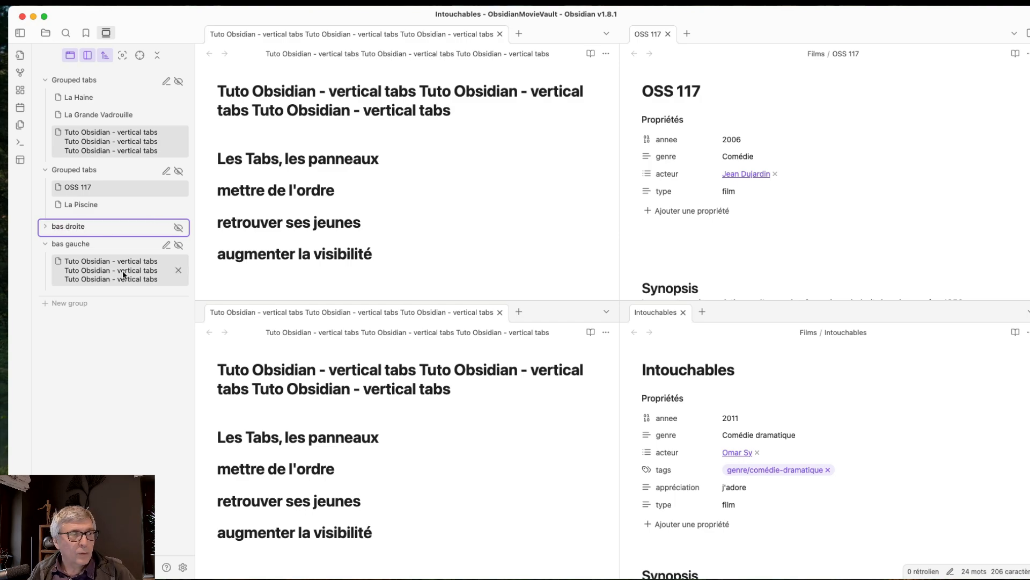
left_click(92, 386)
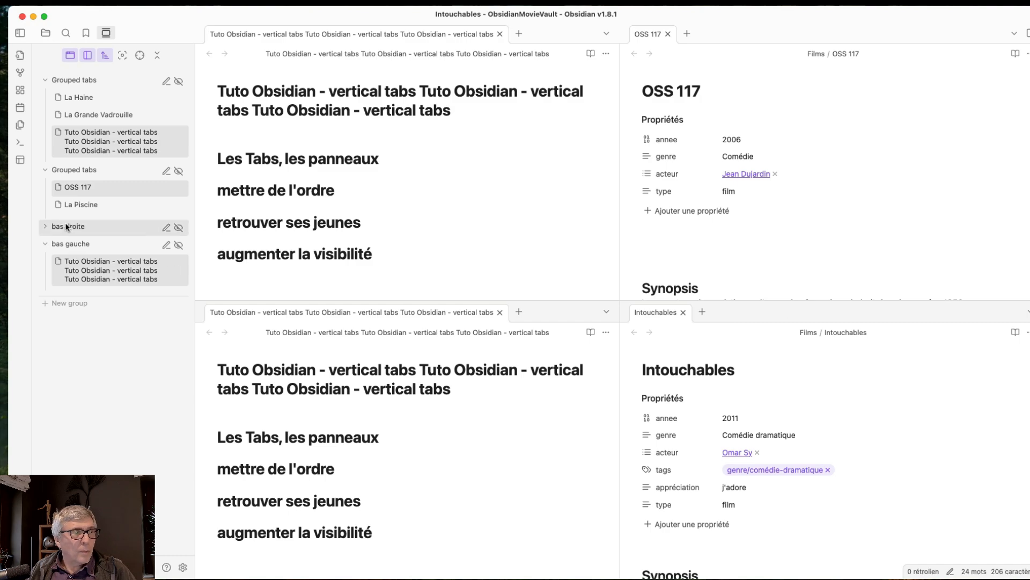
Collapse the bas gauche group and move the group containing La Haine to the end of the vertical tab list
left_click(46, 243)
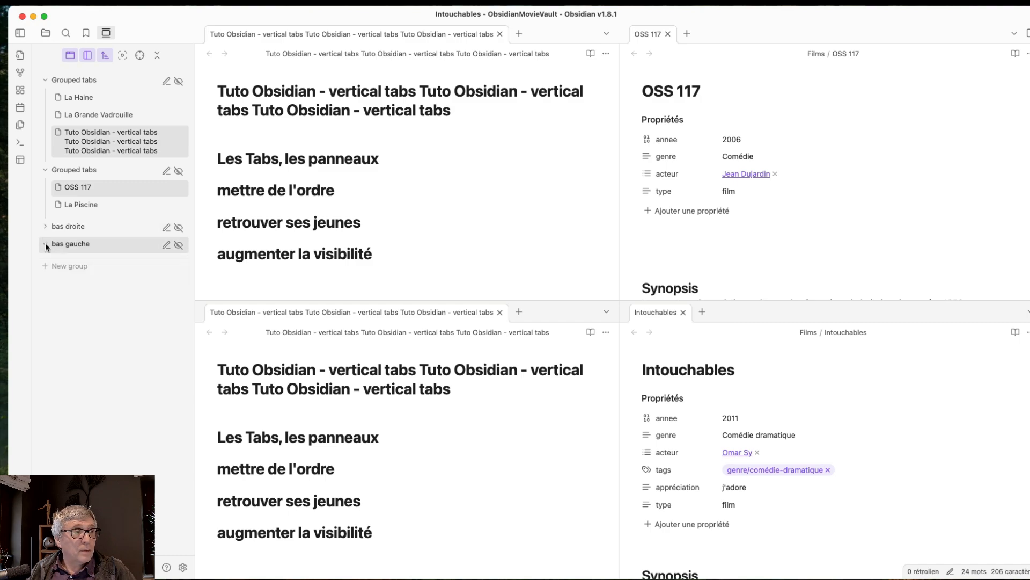
left_click(63, 81)
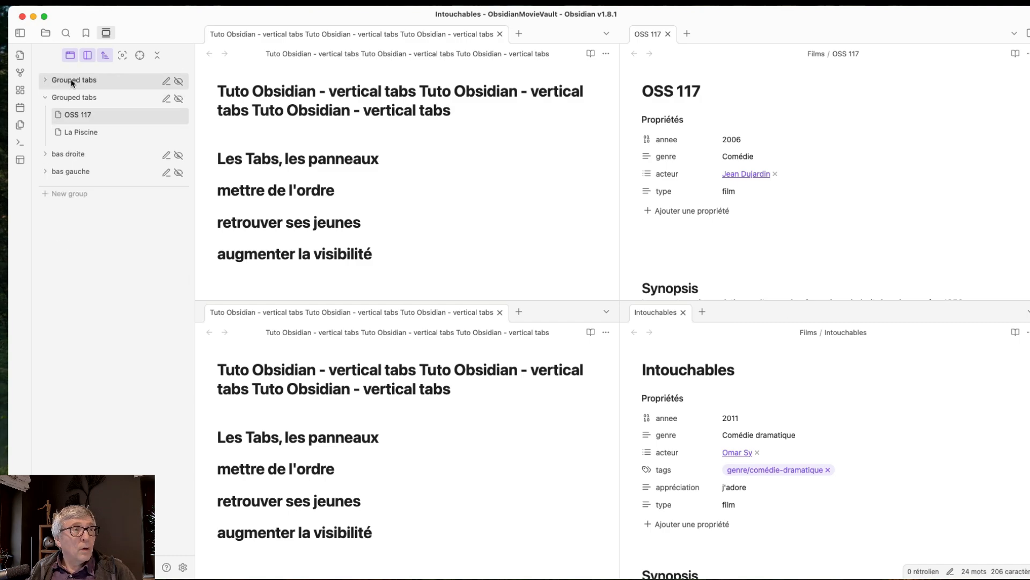
left_click(70, 79)
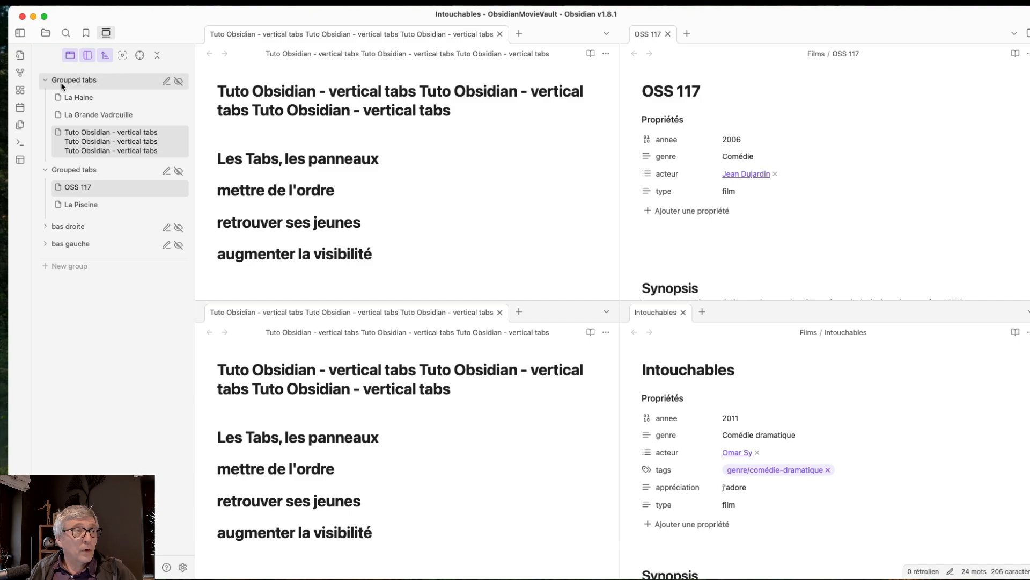
left_click_drag(69, 81, 69, 224)
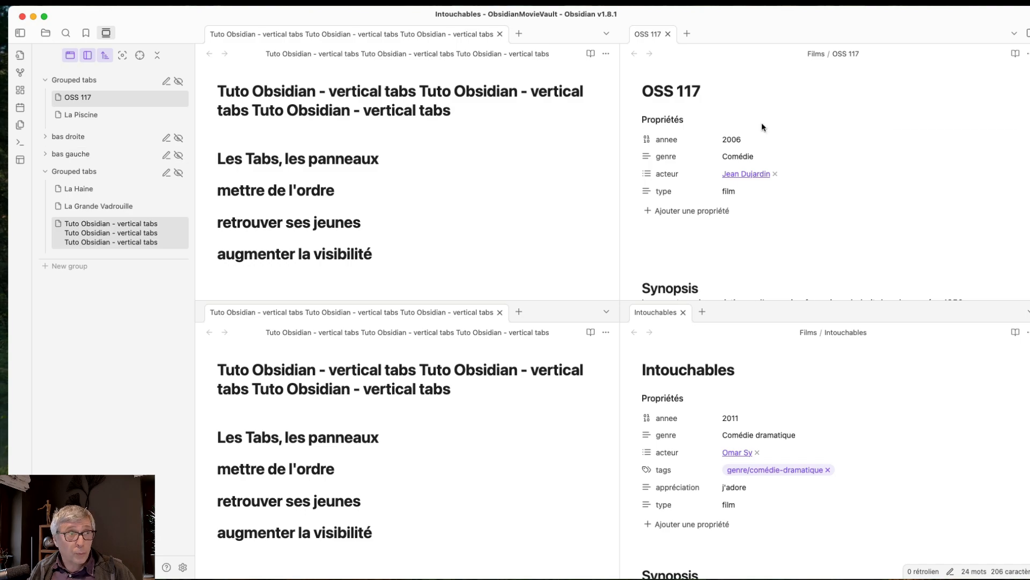
Save the current layout as a workspace named "test3" and close the workspace manager
left_click(20, 160)
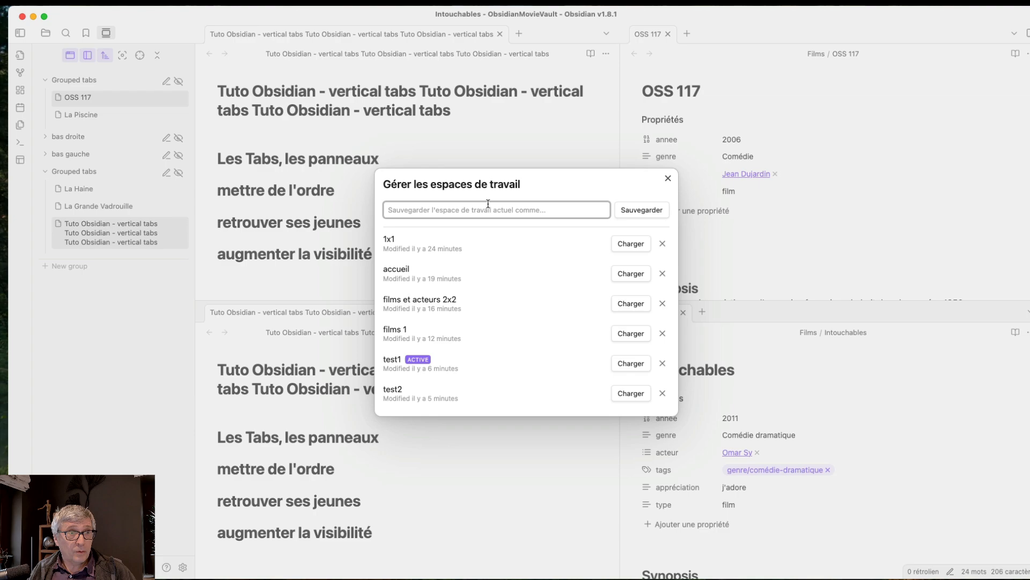
type("test3")
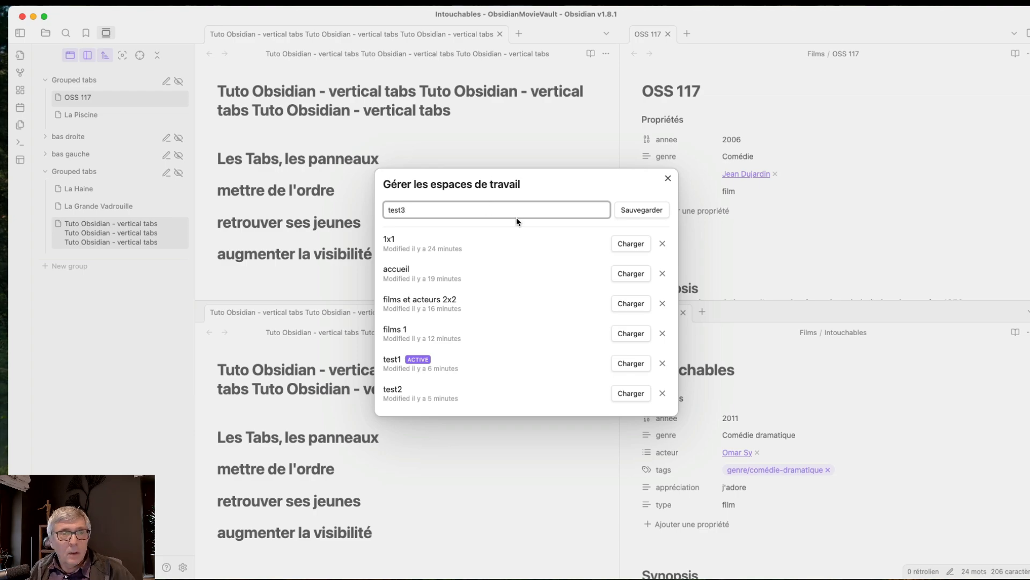
left_click(651, 209)
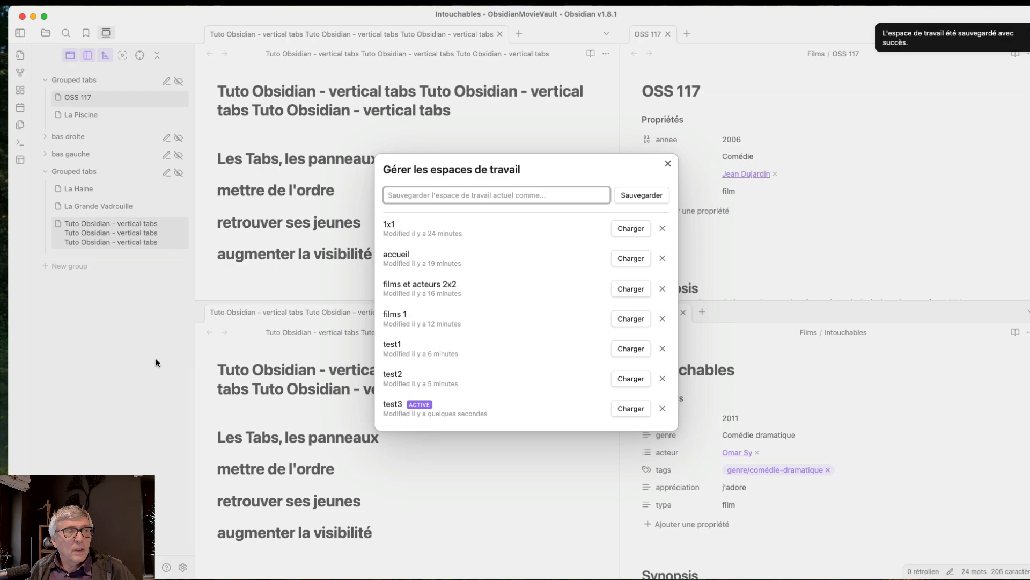
left_click(131, 358)
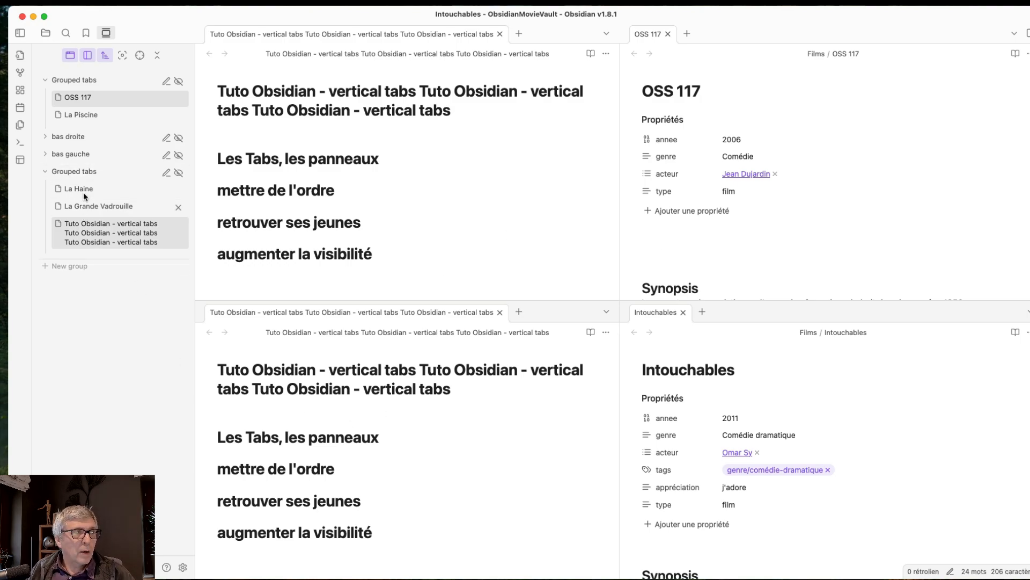
Hide all four tab groups: the La Haine group, the OSS 117 group, bas droite and bas gauche
left_click(179, 173)
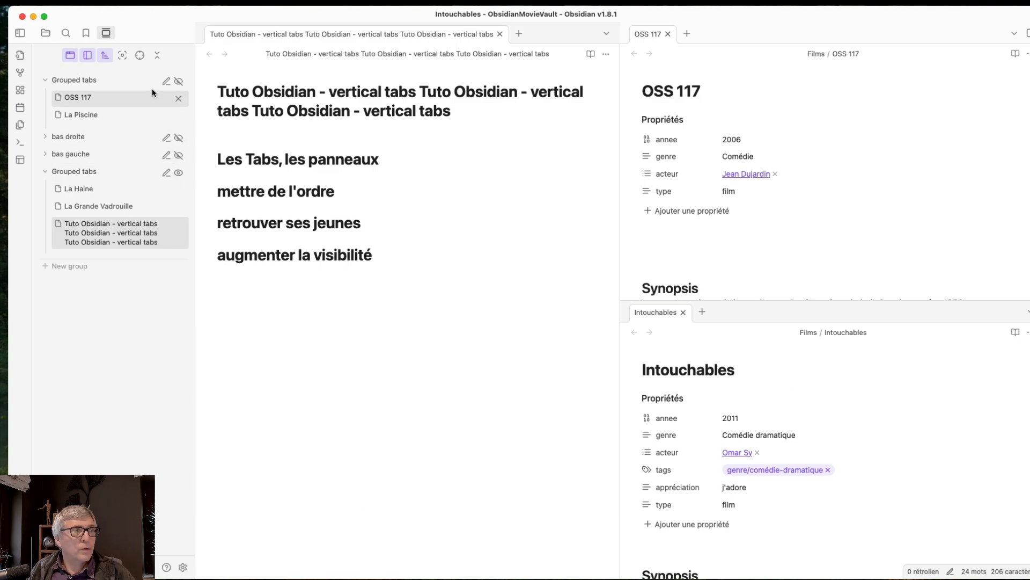
left_click(178, 82)
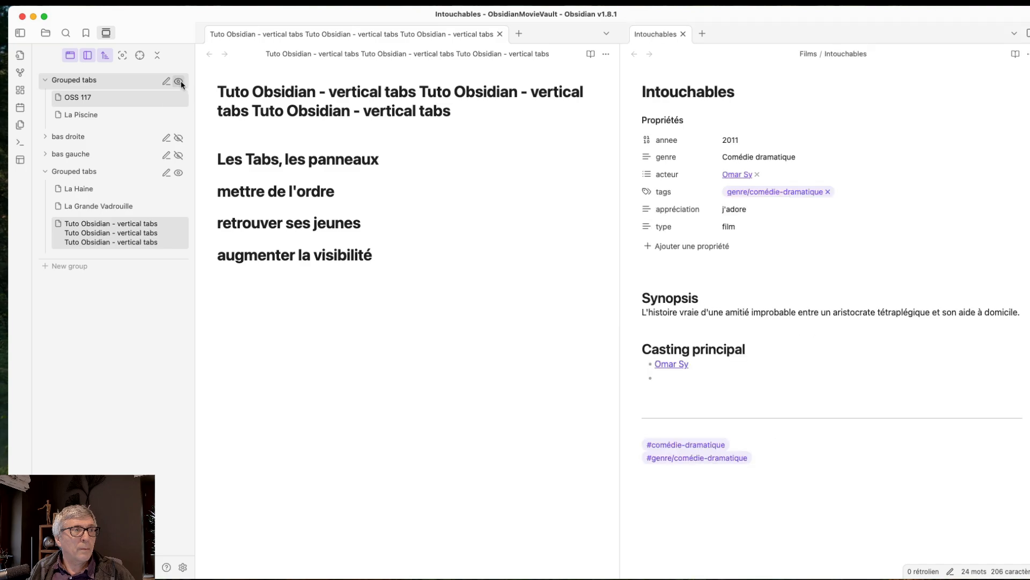
left_click(179, 138)
left_click(178, 155)
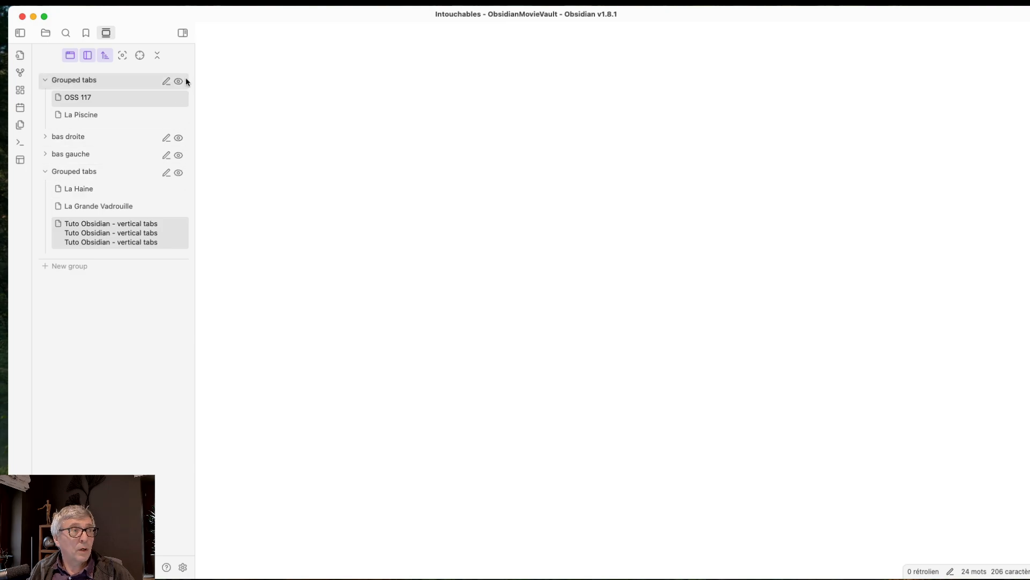
Alternate the visibility of the La Haine group and bas gauche, ending with only the La Haine group shown
left_click(179, 173)
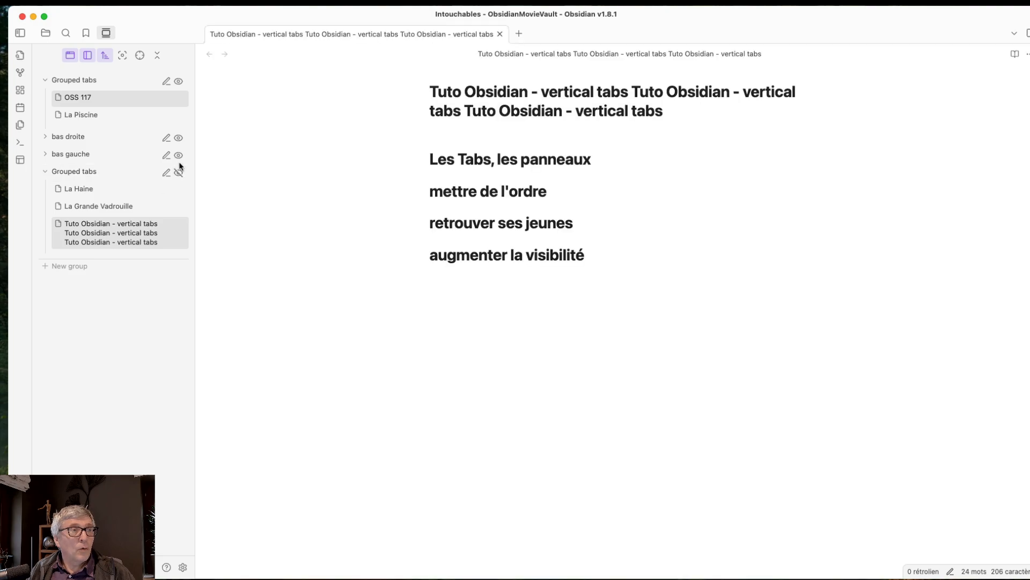
left_click(179, 156)
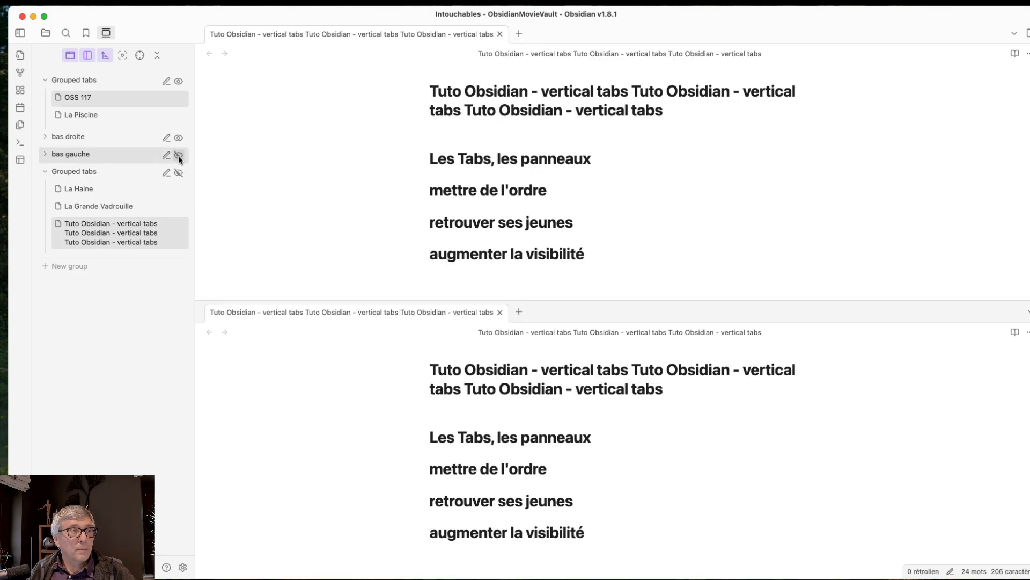
left_click(179, 173)
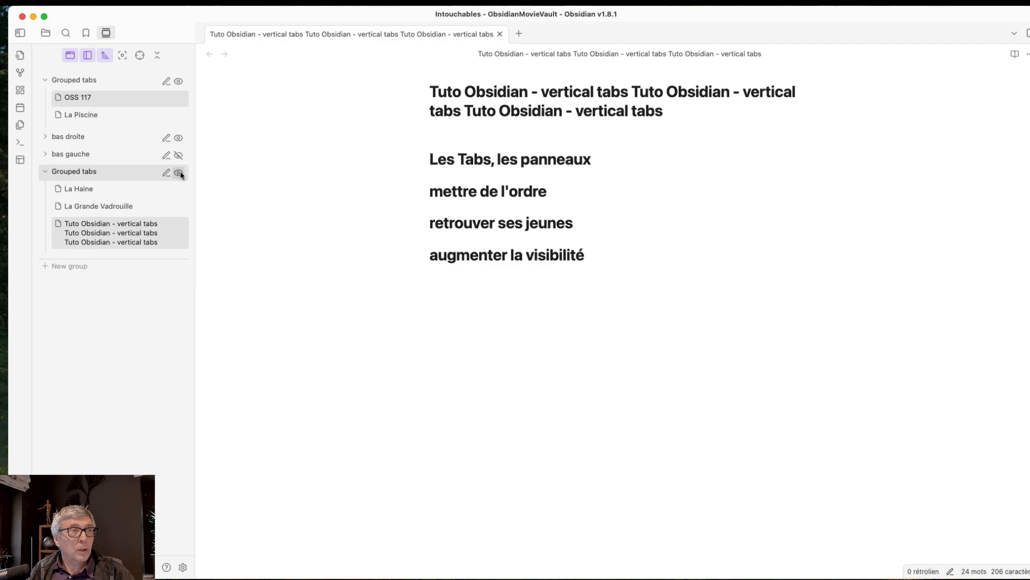
left_click(180, 156)
left_click(179, 173)
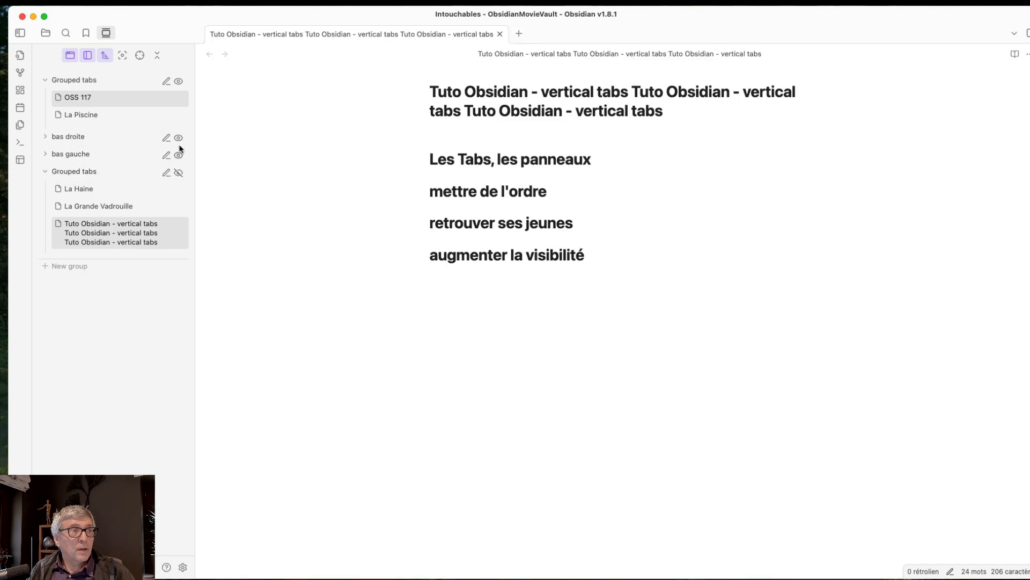
Show the bas droite, bas gauche and OSS 117 groups again, and hide the La Haine group
left_click(178, 138)
left_click(178, 155)
left_click(179, 172)
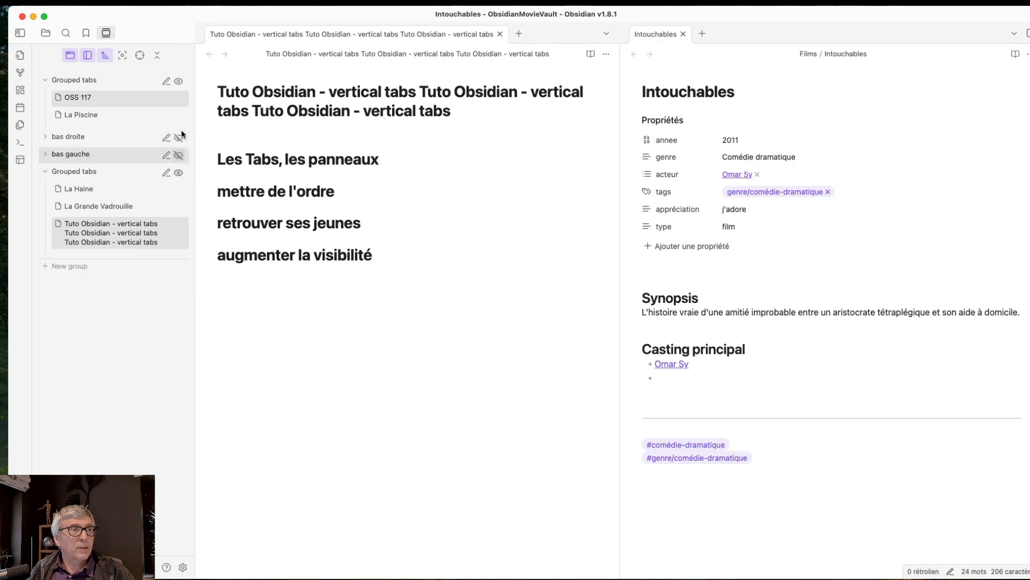
left_click(179, 82)
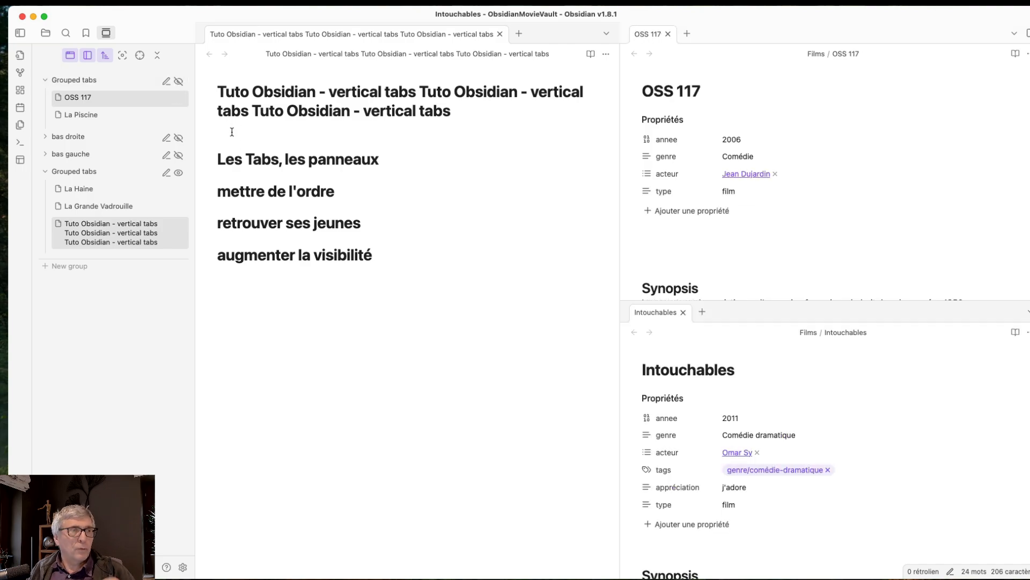
Focus the note in bas gauche, display it alone in the workspace, and bring the other visible panes back
left_click(322, 306)
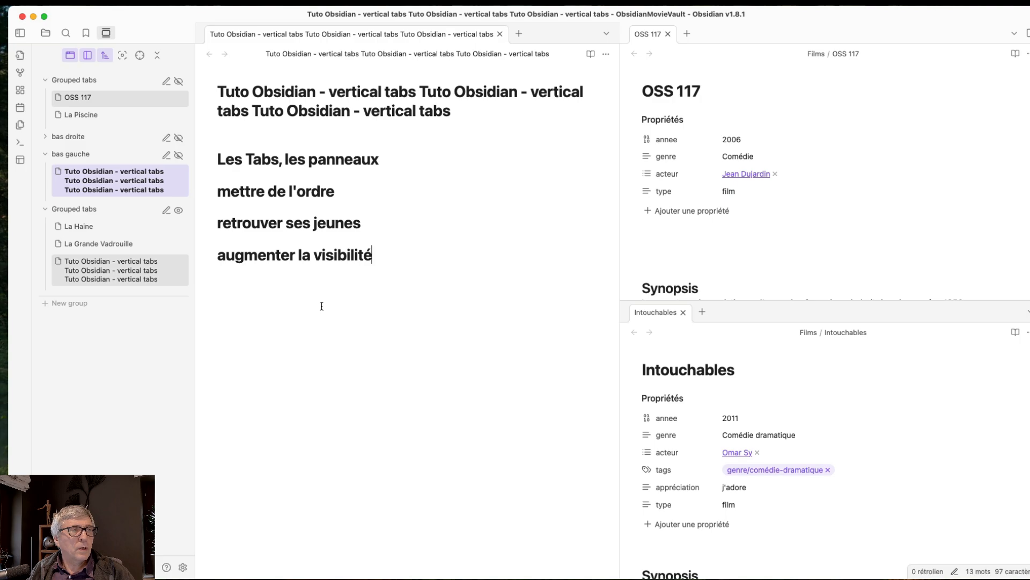
left_click(122, 56)
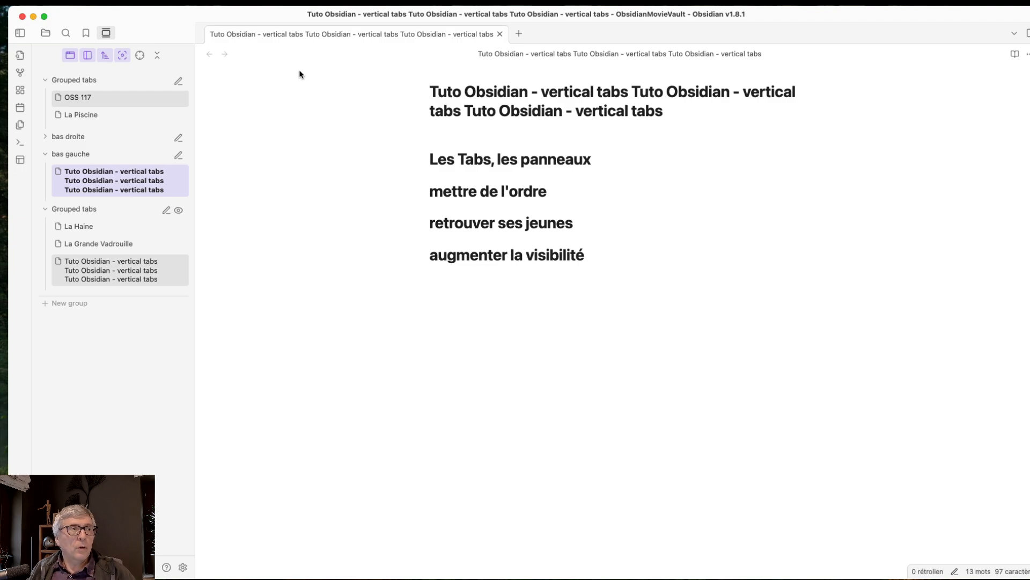
left_click(122, 57)
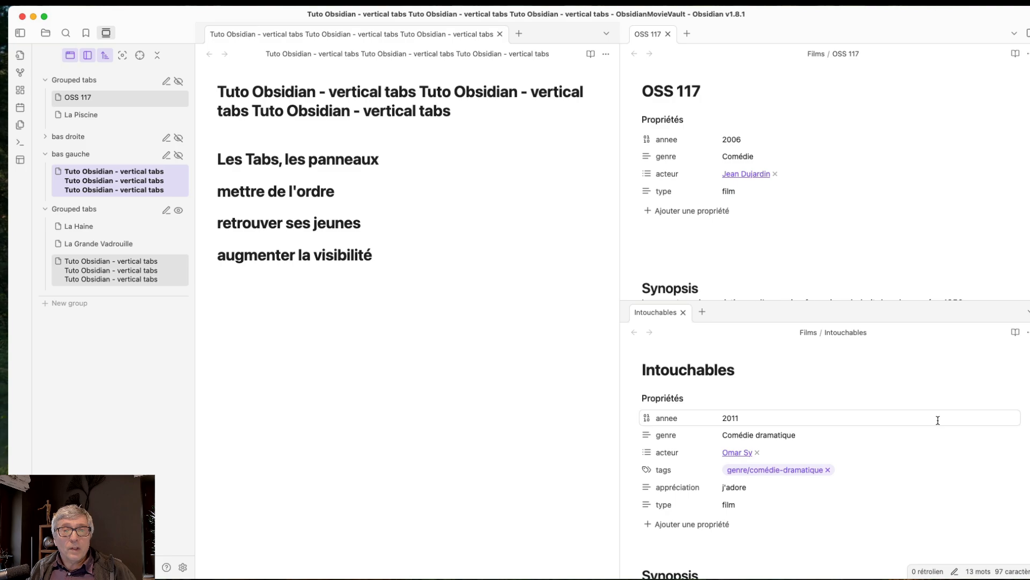
Focus the Intouchables note and look up the "zoom" commands in the command palette without running any
left_click(859, 378)
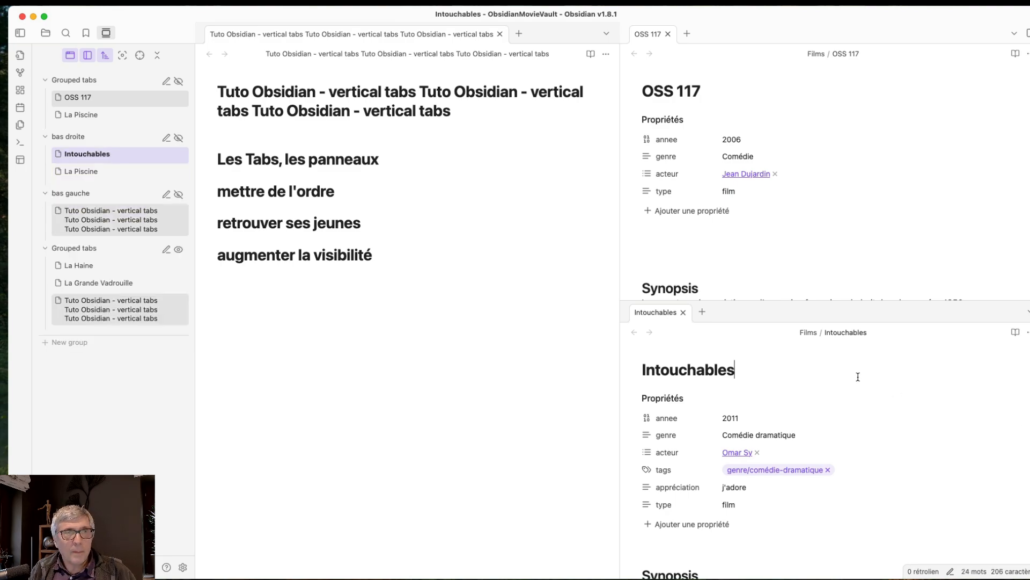
key("super+p")
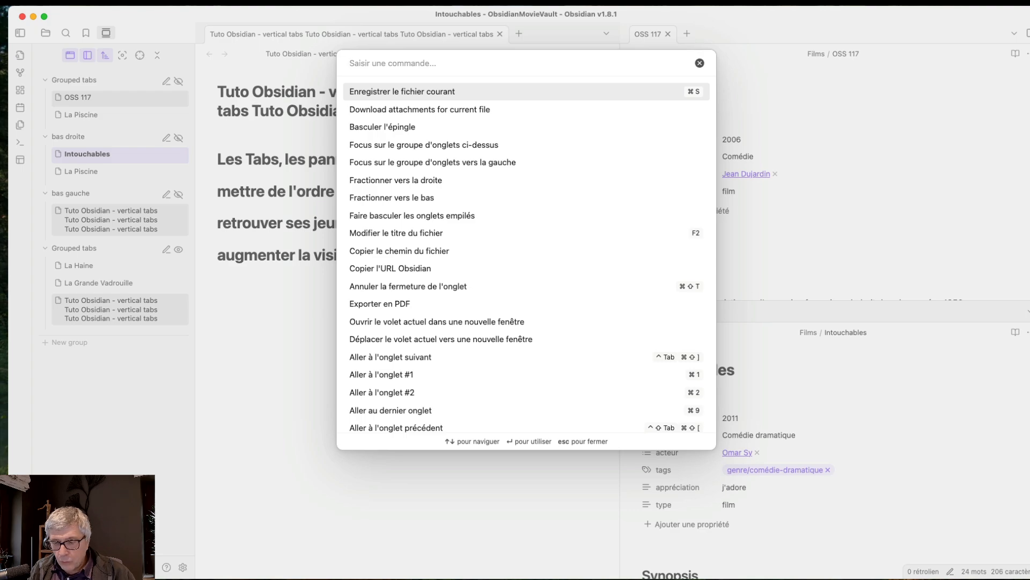
type("zoom")
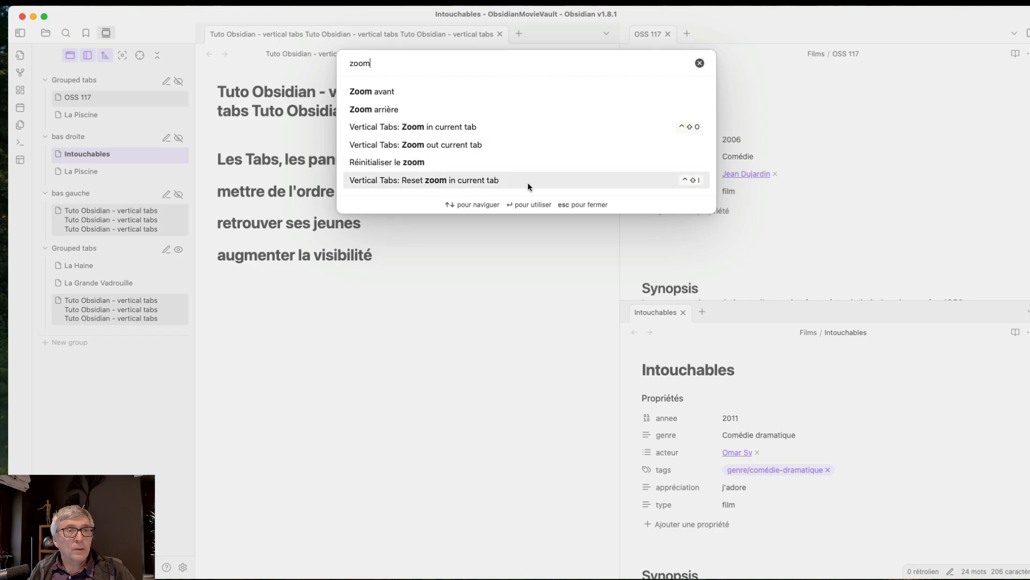
left_click(700, 64)
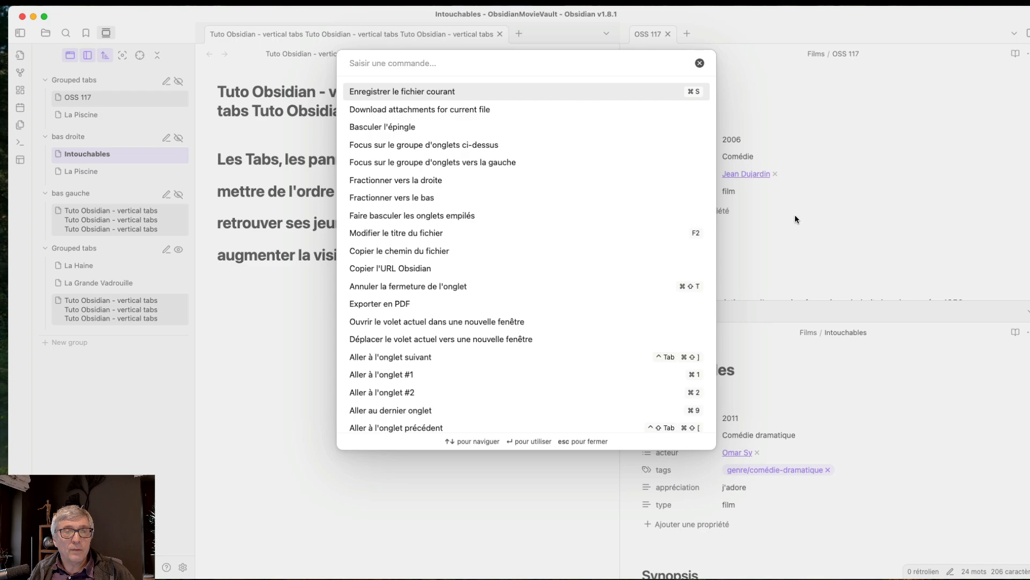
left_click(700, 64)
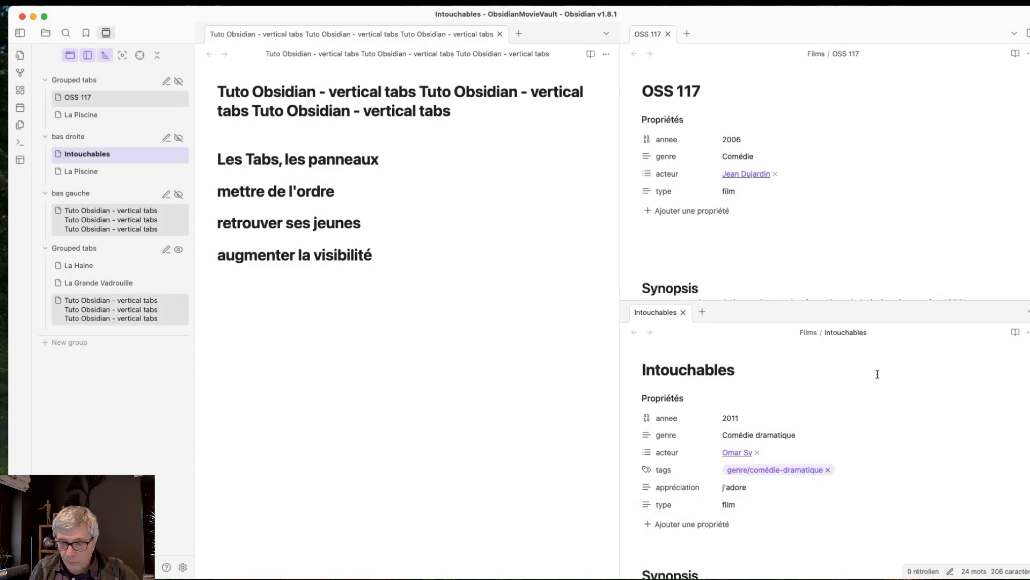
Enlarge only the Intouchables note by four zoom increments and shrink it by four again
key("super+plus")
key("super+plus")
key("super+plus")
key("super+plus")
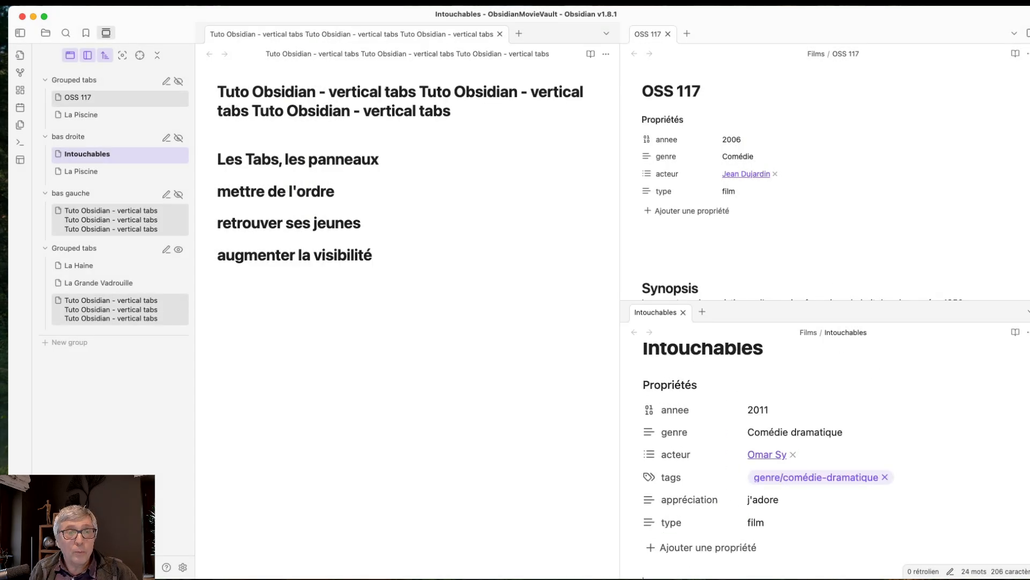
key("super+minus")
key("super+minus")
key("super+minus")
key("super+minus")
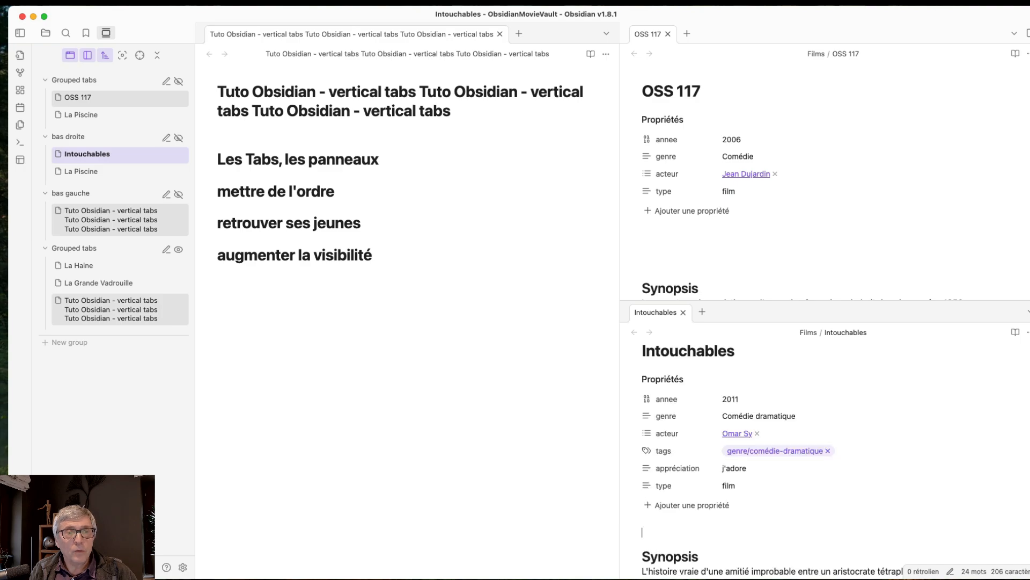
Enlarge the Intouchables note several increments twice, each time resetting its zoom to the default size
key("super+plus")
key("super+plus")
key("super+plus")
key("super+plus")
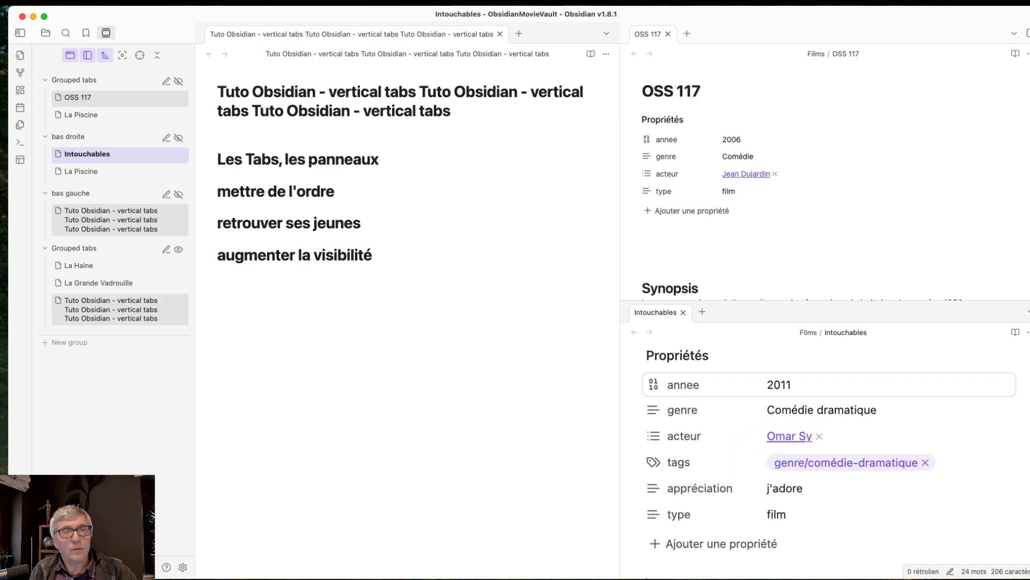
key("super+0")
key("super+plus")
key("super+plus")
key("super+plus")
key("super+0")
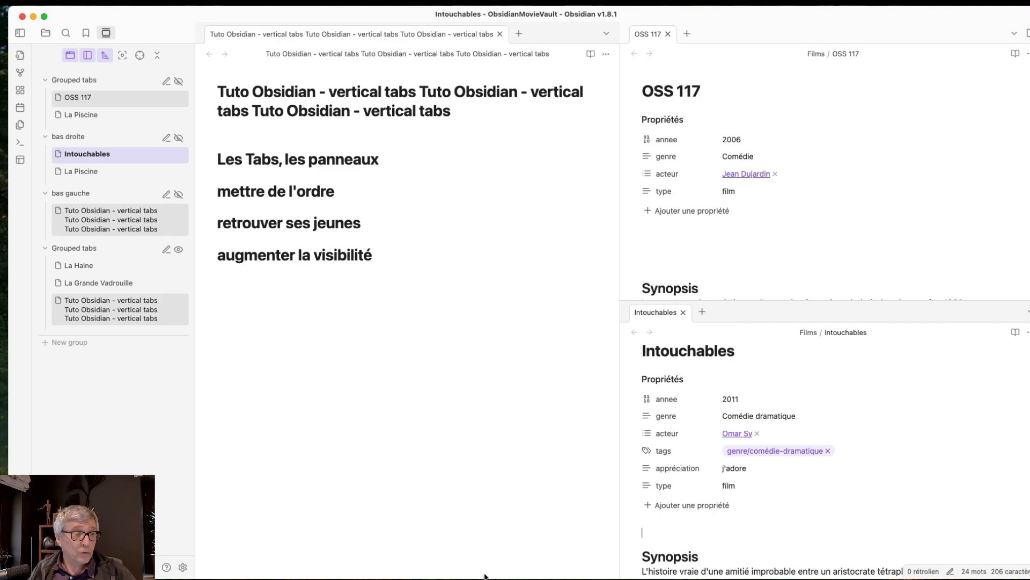
Disable the Vertical Tabs community plugin in the settings and return to the workspace
left_click(182, 567)
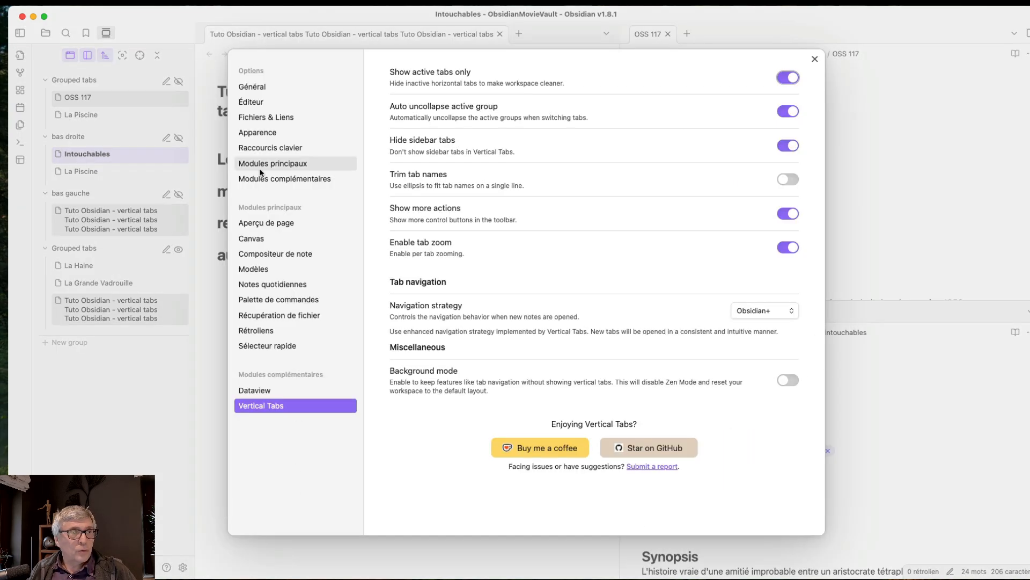
left_click(274, 179)
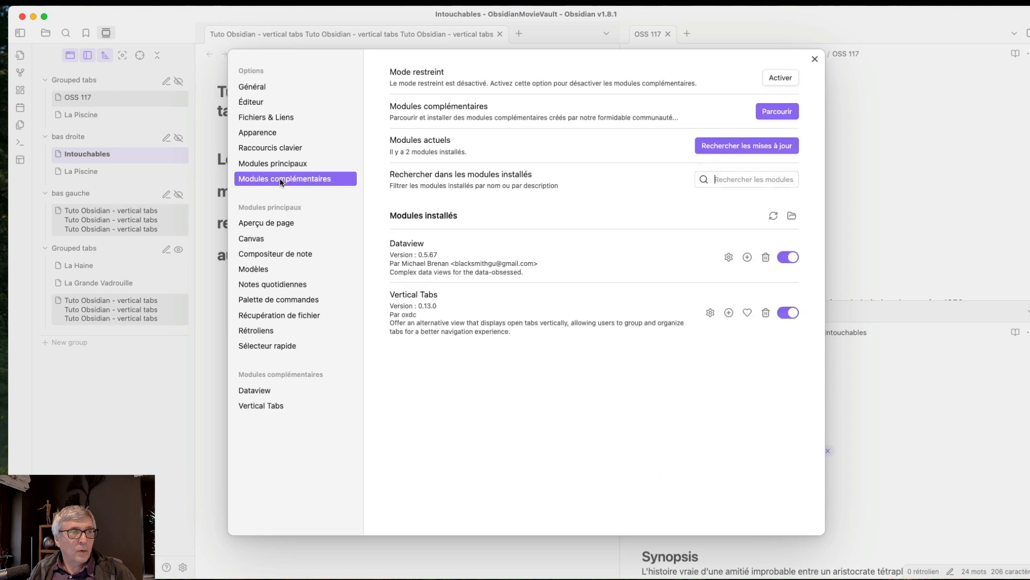
left_click(787, 312)
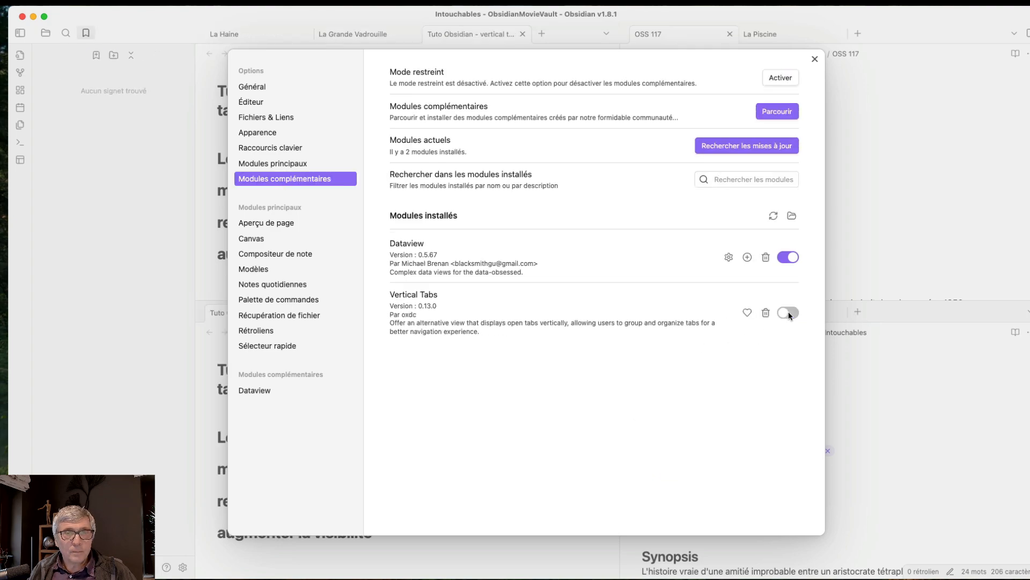
left_click(815, 58)
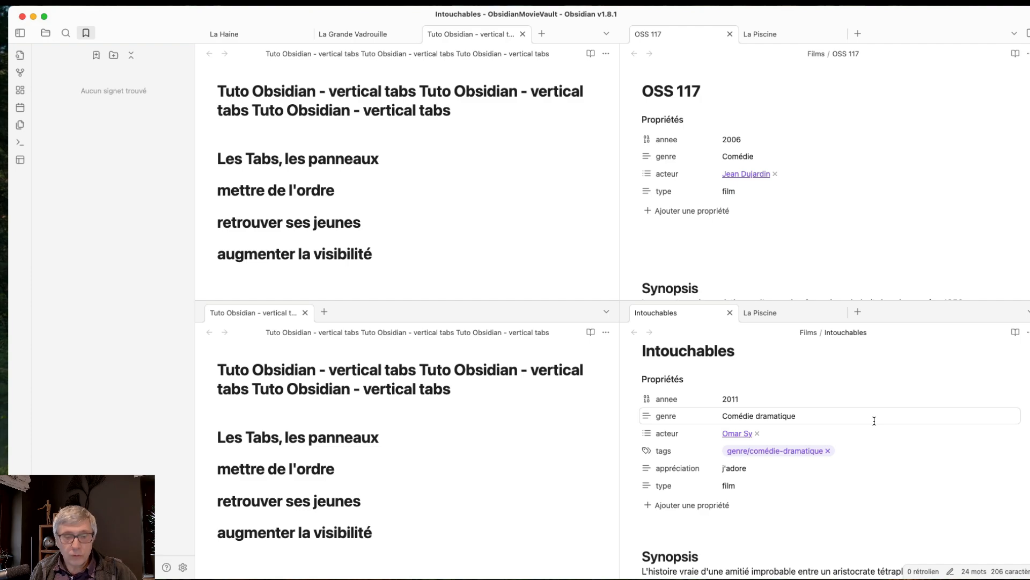
Zoom the entire interface in by three increments and back out until it is smaller than before
key("super+equal")
key("super+equal")
key("super+equal")
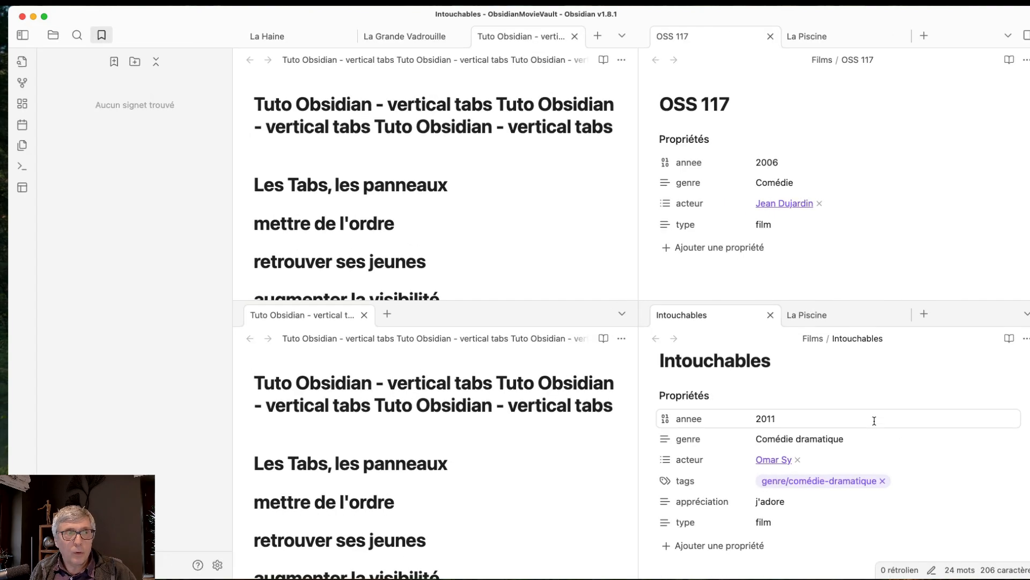
key("super+minus")
key("super+minus")
key("super+minus")
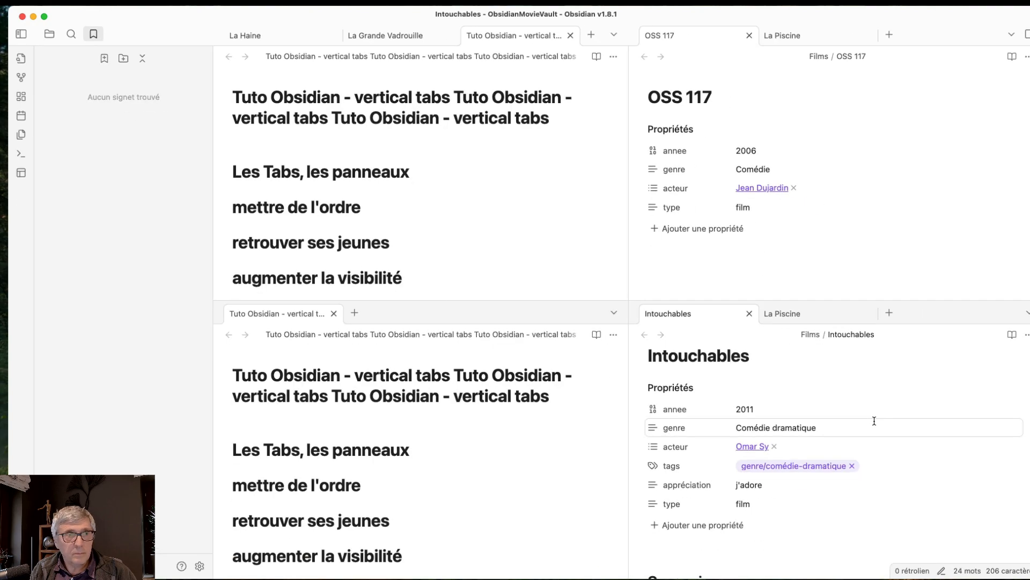
key("super+minus")
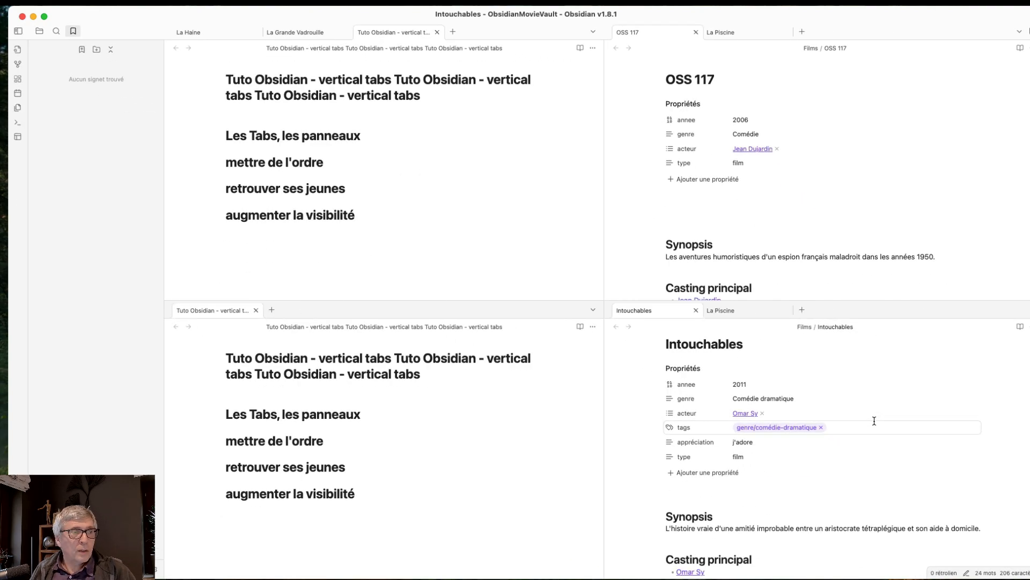
Re-enable the Vertical Tabs community plugin and close the settings
left_click(157, 570)
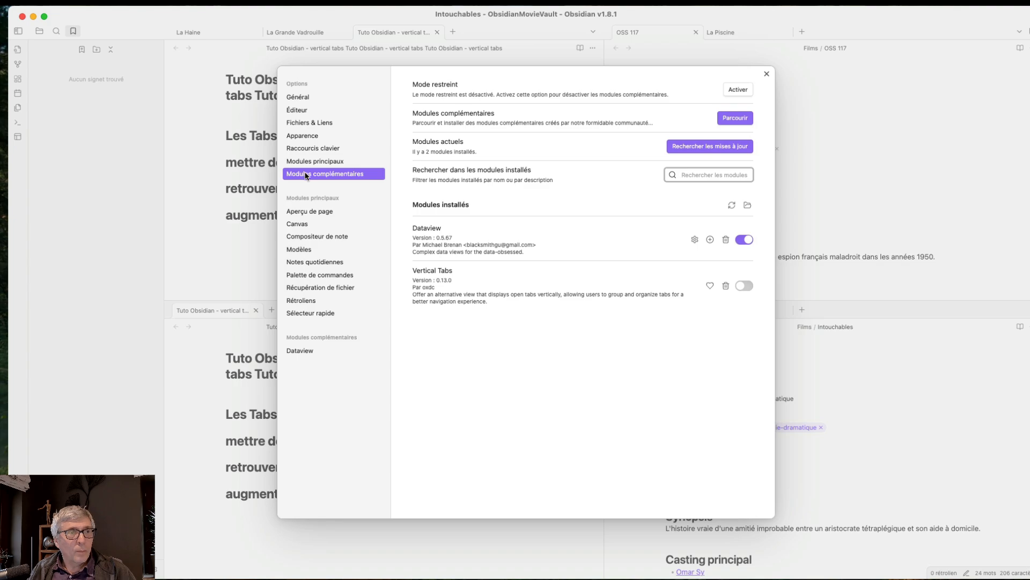
left_click(750, 285)
left_click(767, 75)
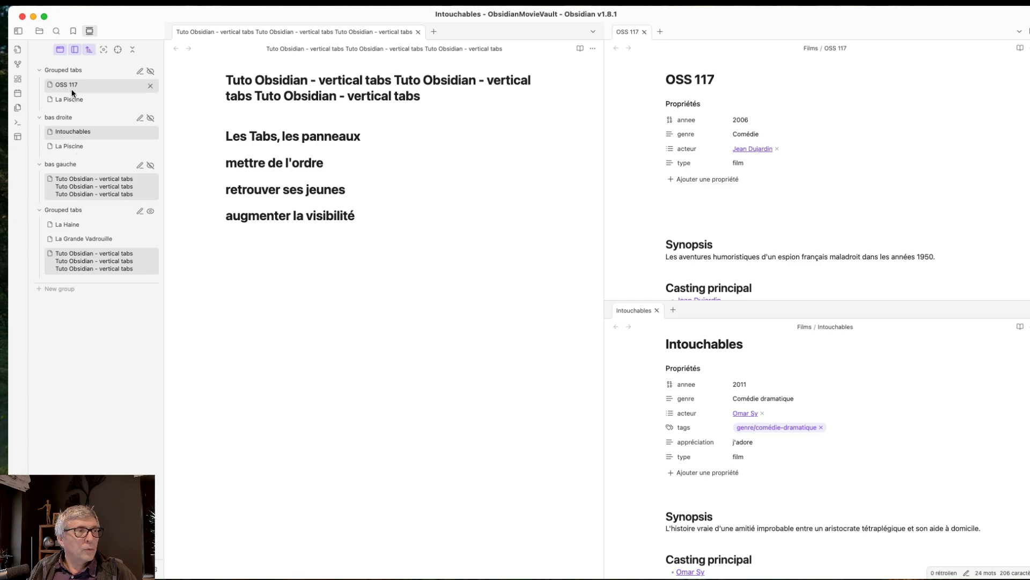
Sort the tabs inside the vertical tab groups by Title name (A to Z) and view the sorting options again
left_click(89, 50)
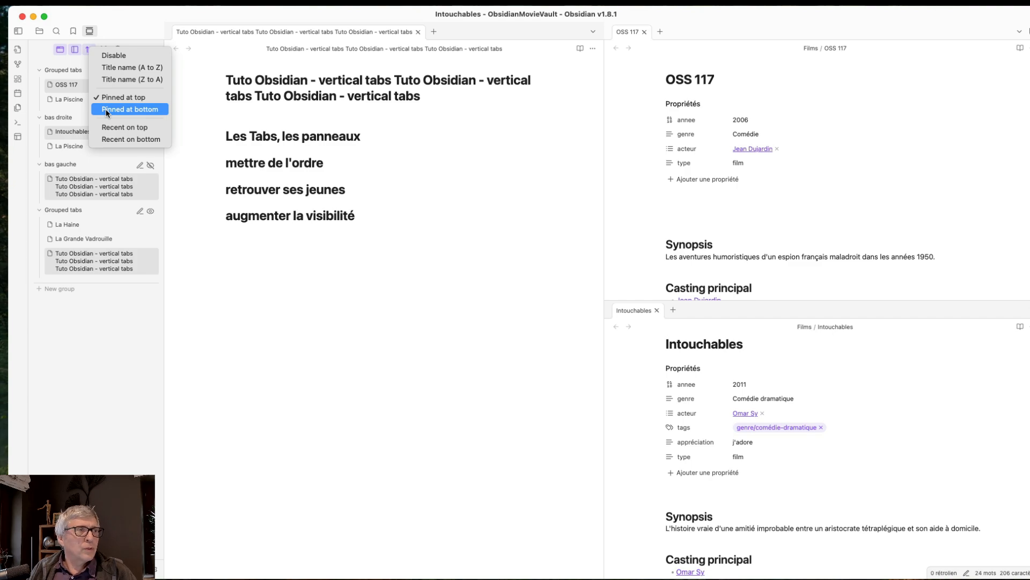
left_click(124, 68)
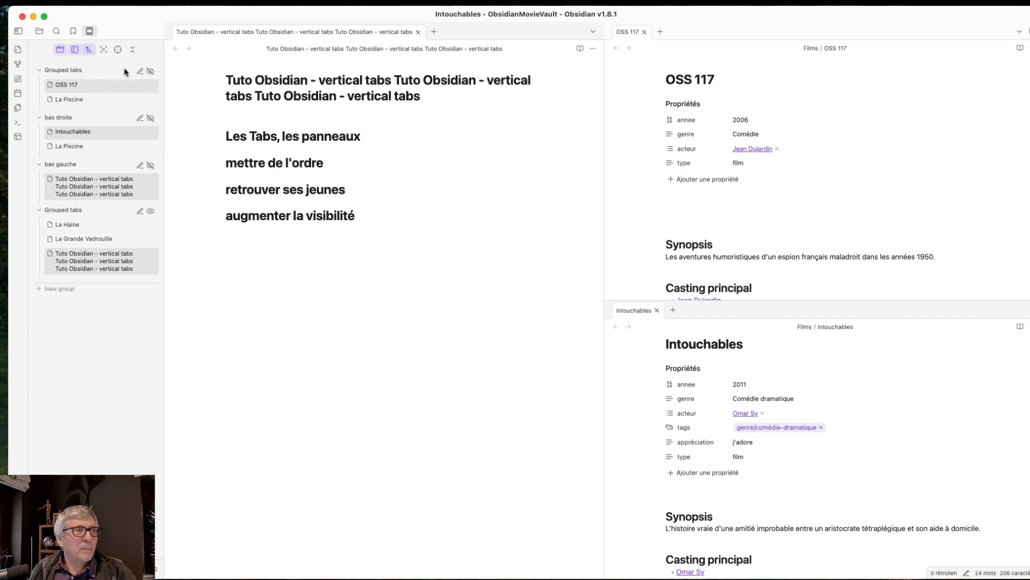
left_click(88, 49)
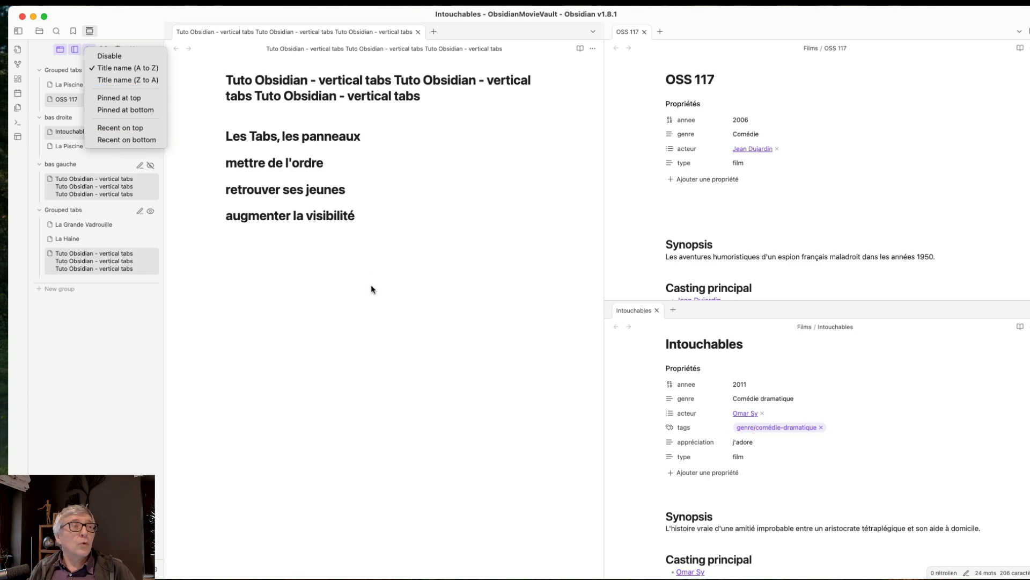
Load the saved workspace "films et acteurs 2x2"
left_click(18, 137)
left_click(18, 138)
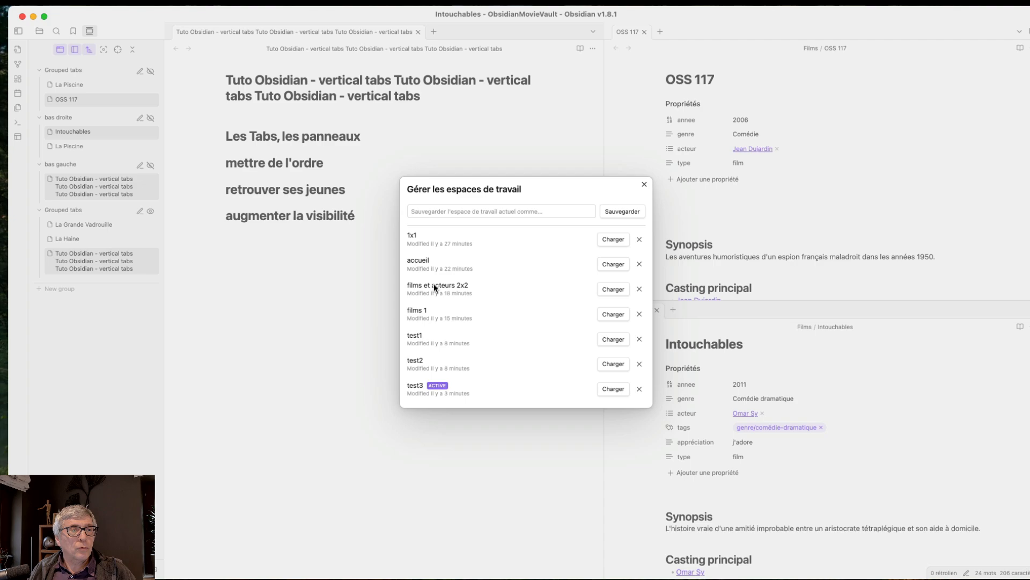
left_click(620, 292)
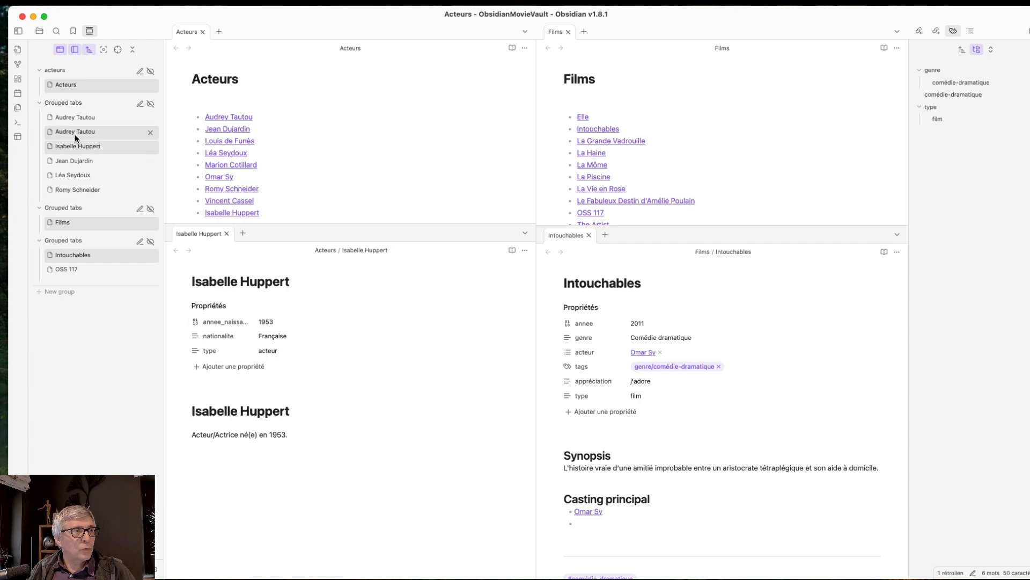
Close the duplicate Audrey Tautou tab, and open Louis de Funès from the Acteurs list in a new tab moved to the Isabelle Huppert group
left_click(150, 133)
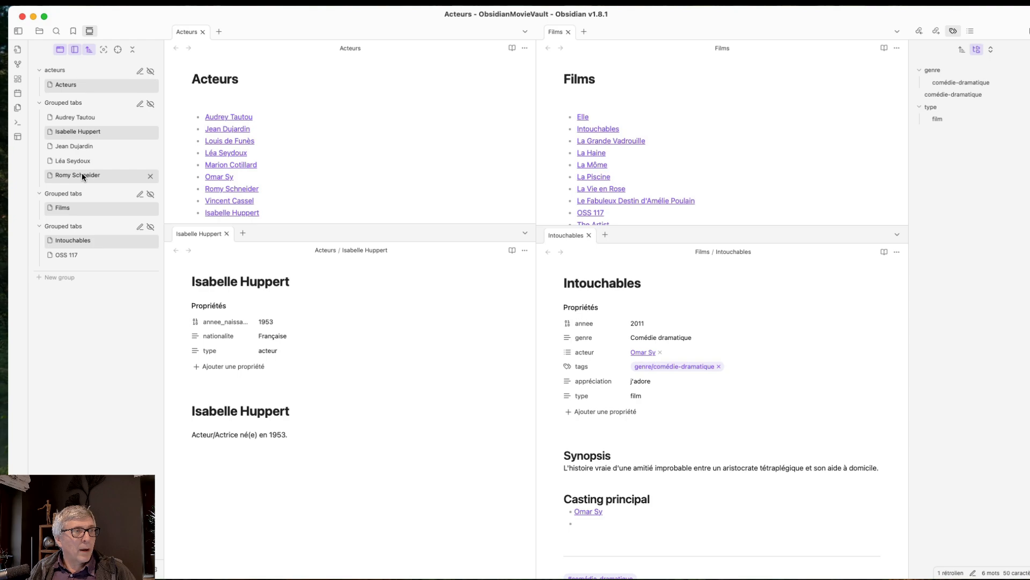
right_click(220, 142)
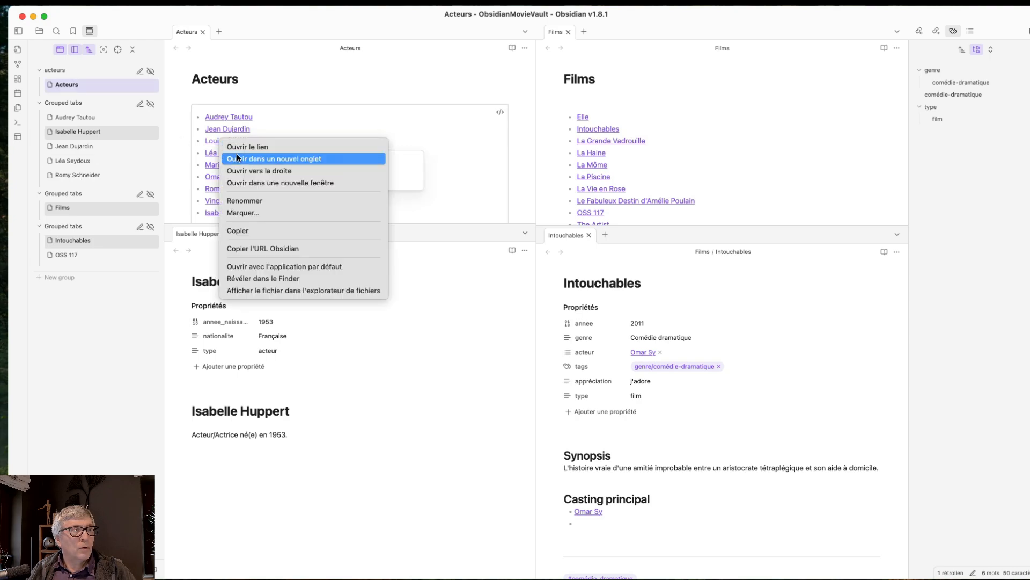
left_click(237, 154)
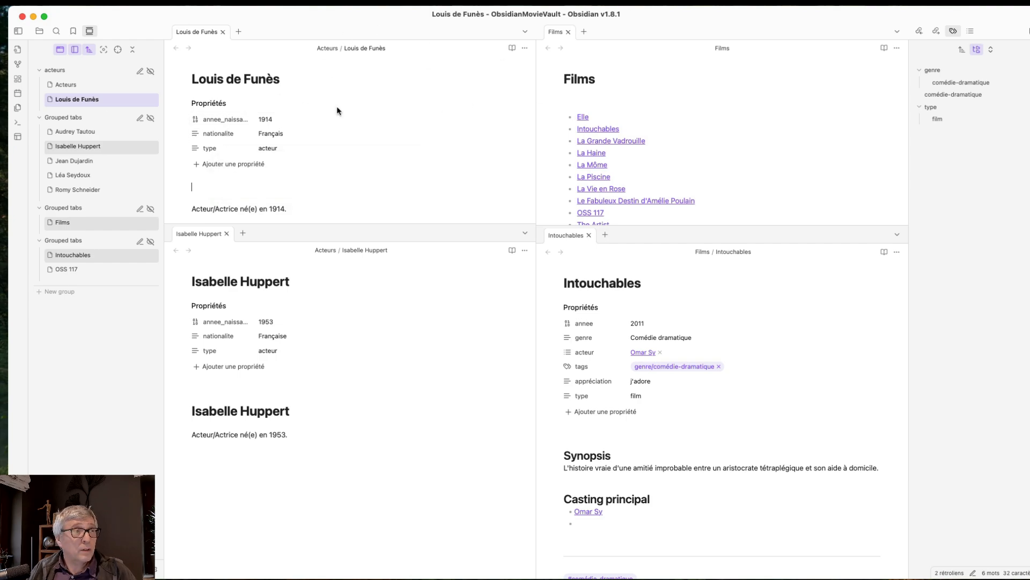
left_click_drag(69, 100, 76, 139)
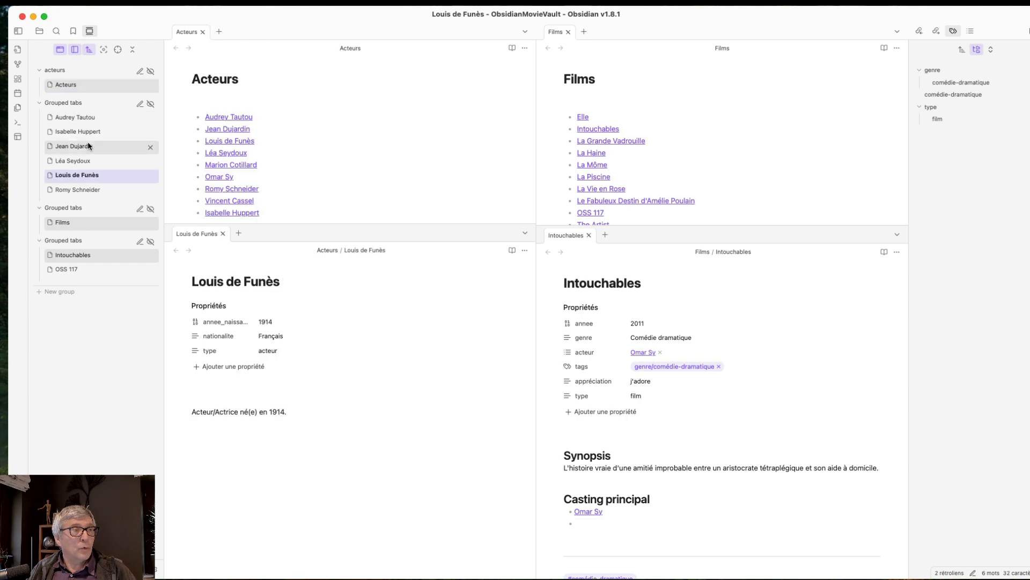
Hide the acteurs, Intouchables and Films groups, and collapse the group containing Louis de Funès
left_click(150, 71)
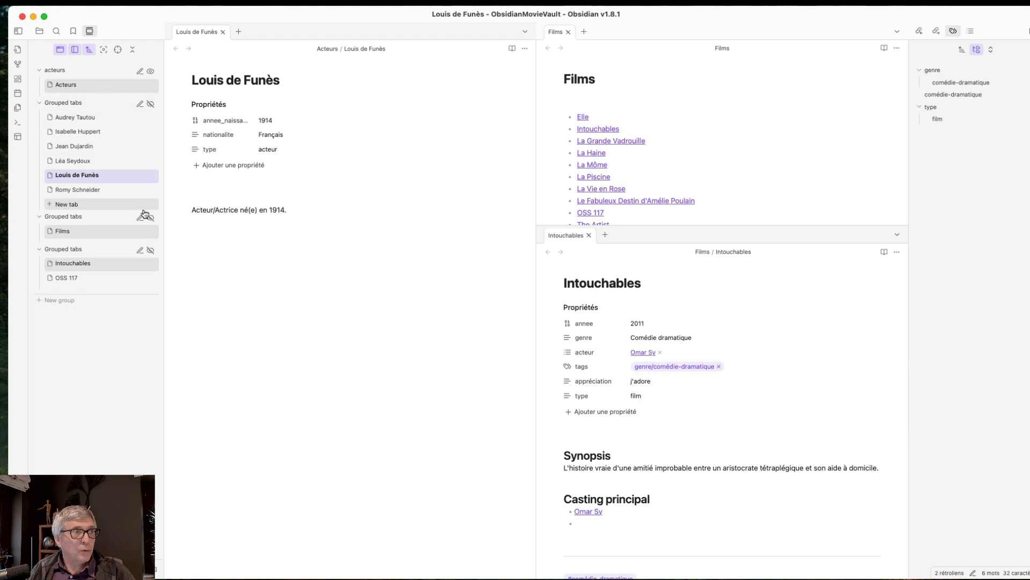
left_click(152, 241)
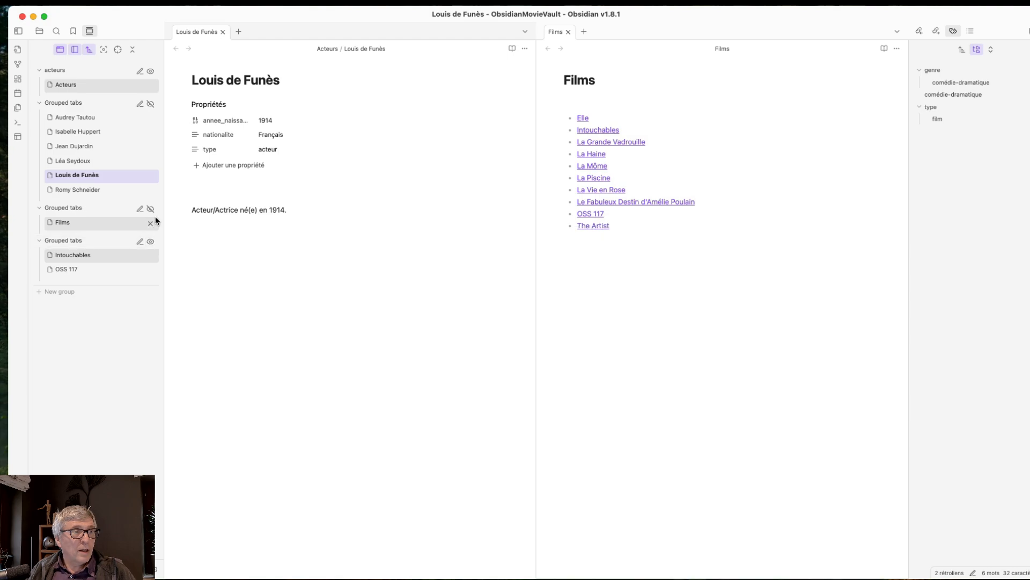
left_click(150, 209)
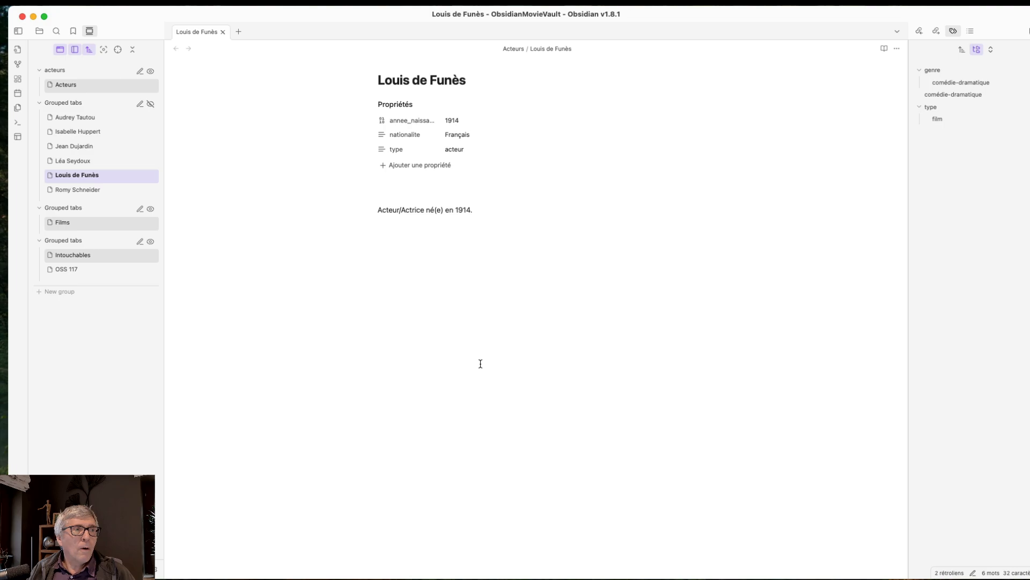
left_click(76, 105)
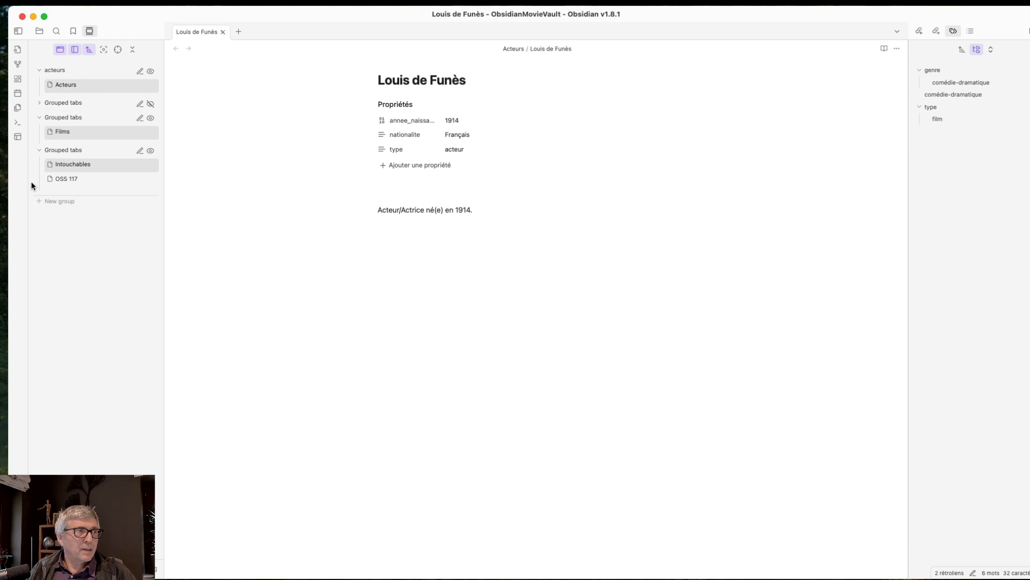
Reload the active workspace "films et acteurs 2x2" to restore its saved four-pane layout
left_click(18, 136)
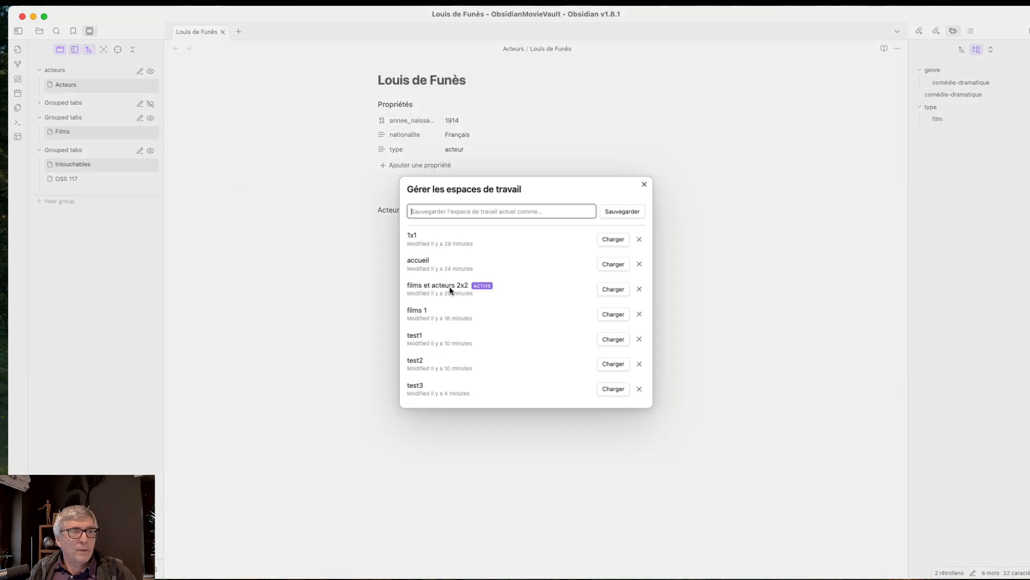
left_click(622, 290)
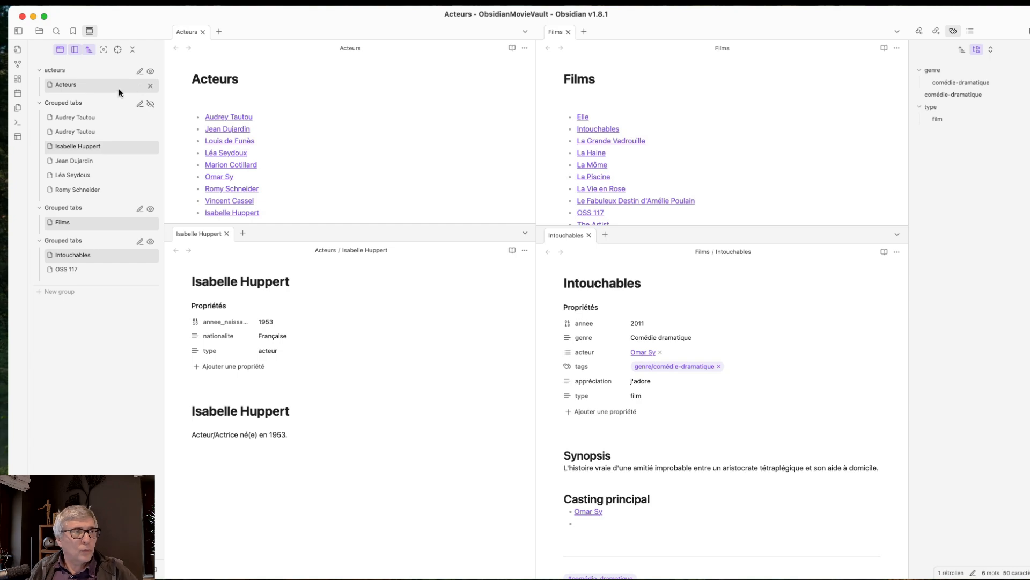
mouse_move(98, 237)
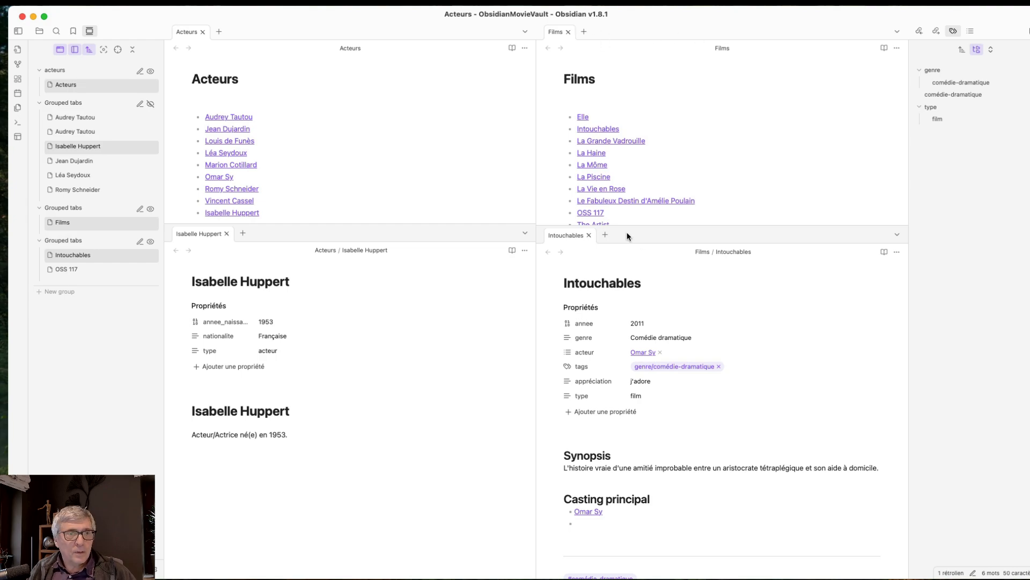
Turn off "Show active tabs only" in the Vertical Tabs plugin settings
left_click(159, 570)
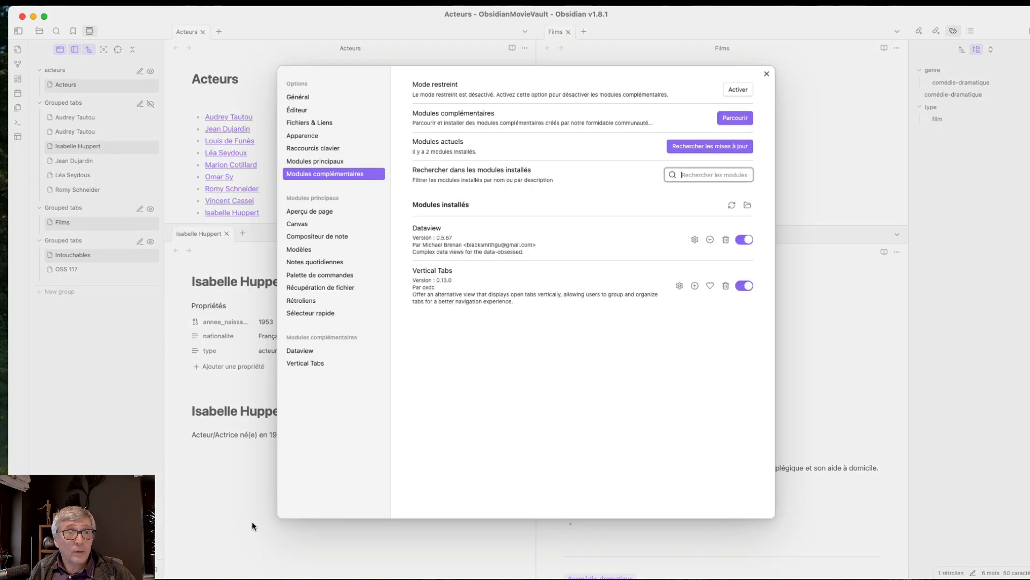
left_click(301, 363)
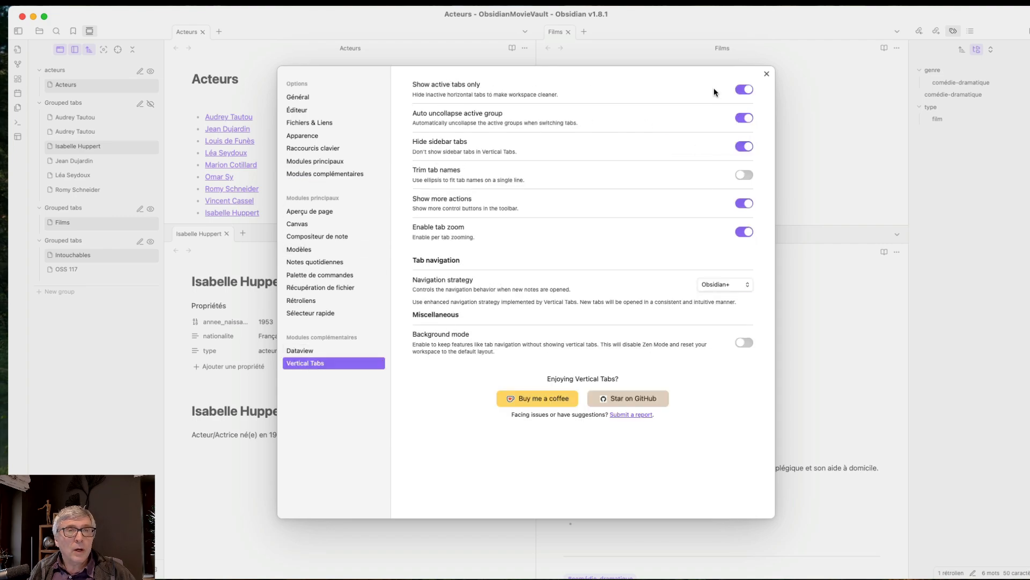
left_click(744, 90)
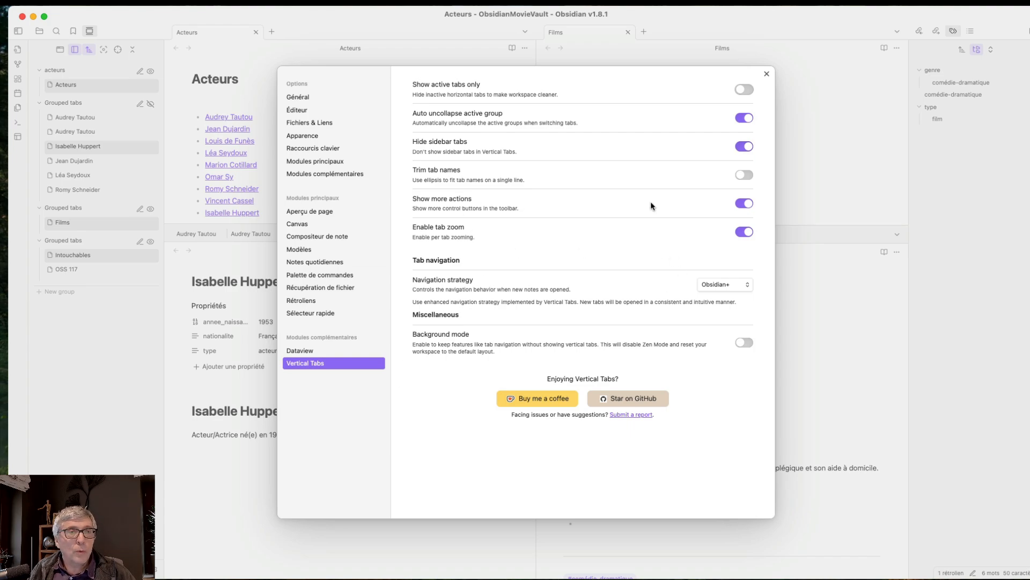
Toggle "Show more actions" off and on repeatedly to compare the toolbar controls, leaving it on
left_click(744, 204)
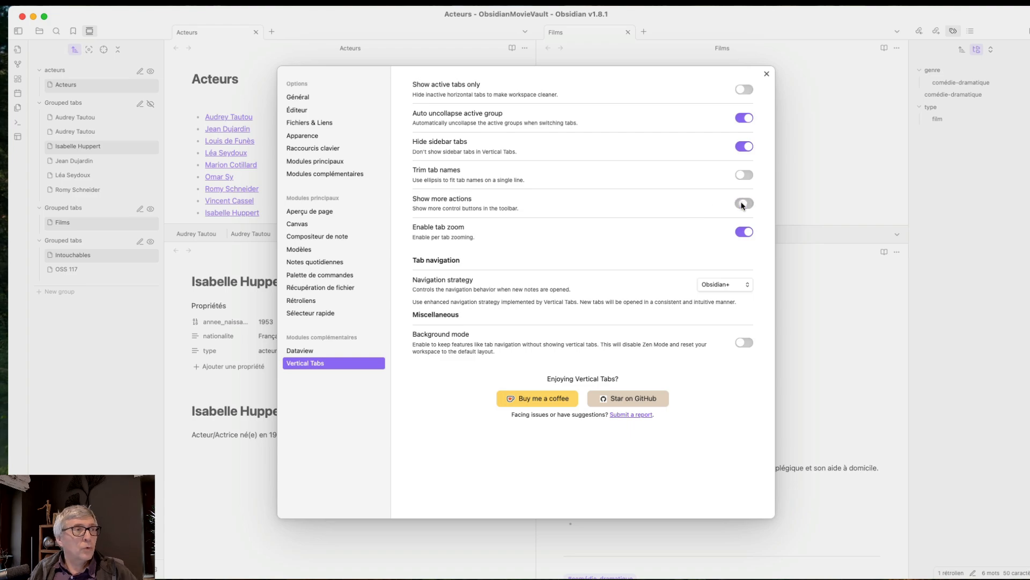
left_click(743, 204)
left_click(744, 204)
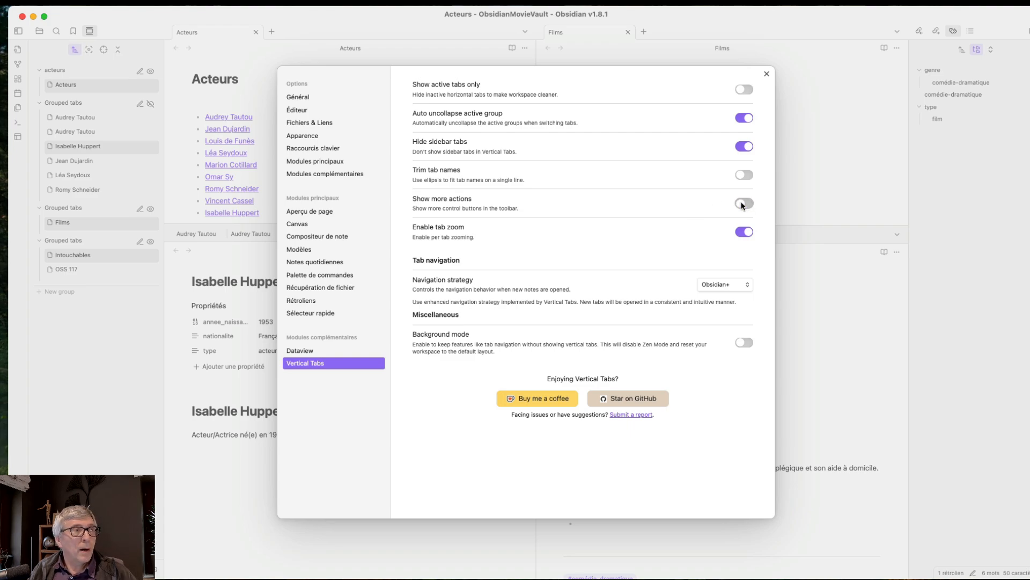
left_click(744, 204)
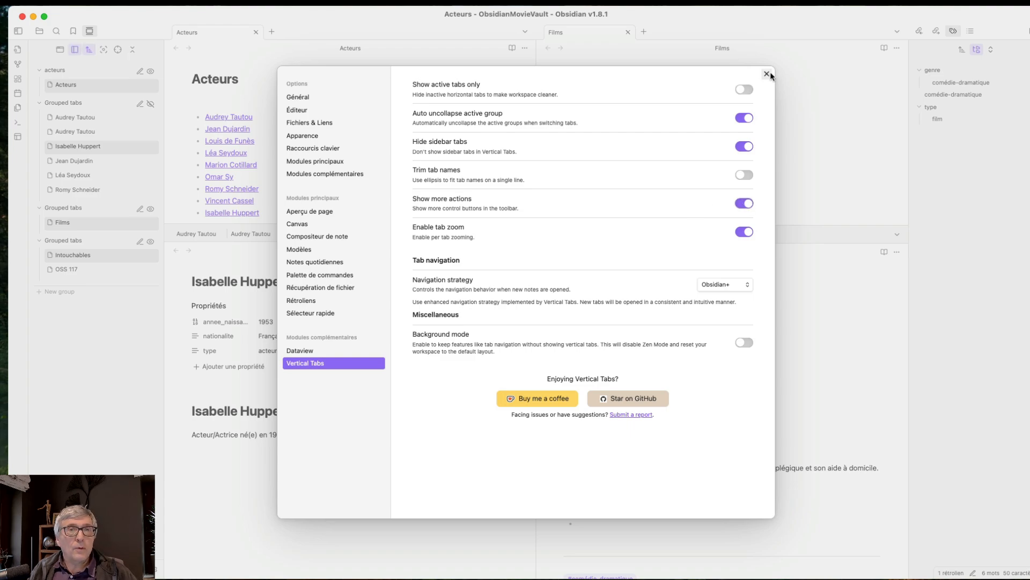
Close the settings and toggle showing only active tabs on and off several times, leaving all horizontal tabs shown
left_click(767, 75)
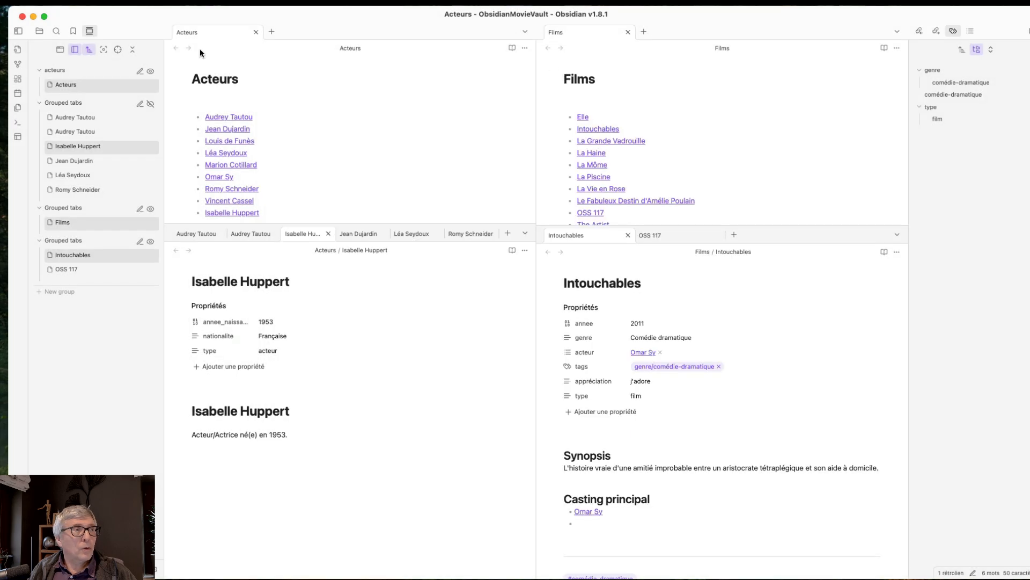
left_click(59, 50)
left_click(59, 50)
left_click(60, 50)
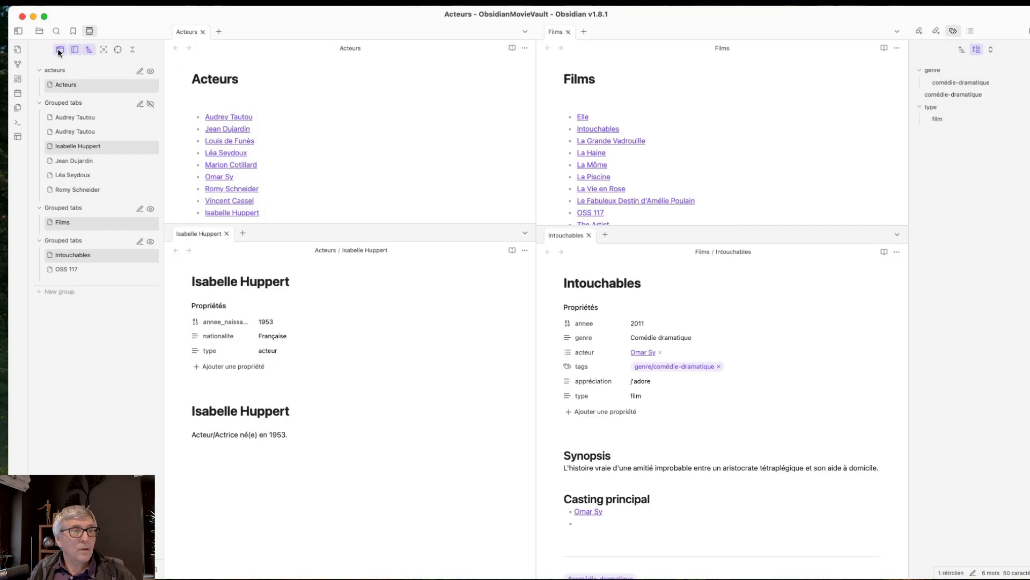
left_click(60, 50)
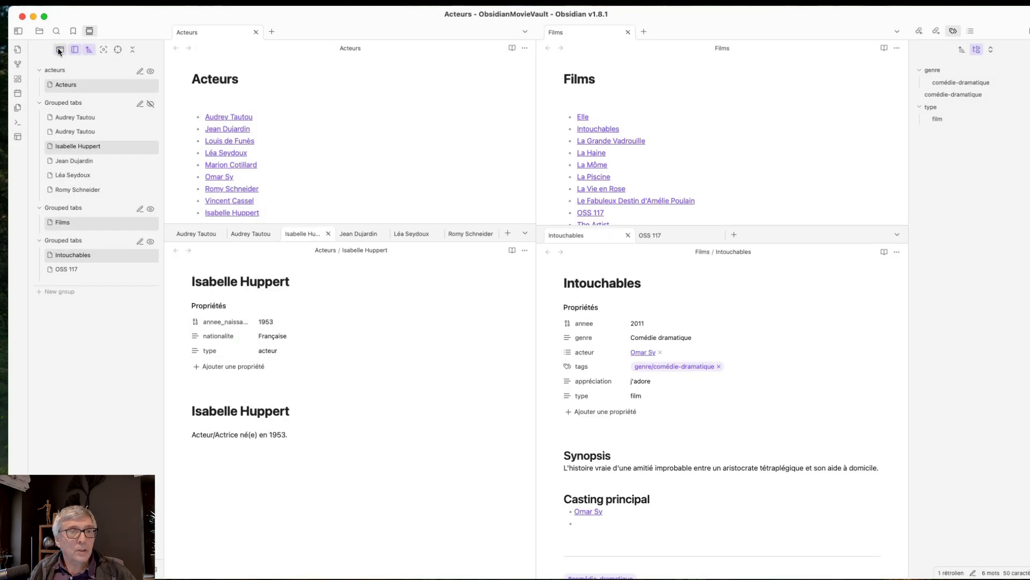
left_click(59, 50)
left_click(60, 50)
left_click(59, 50)
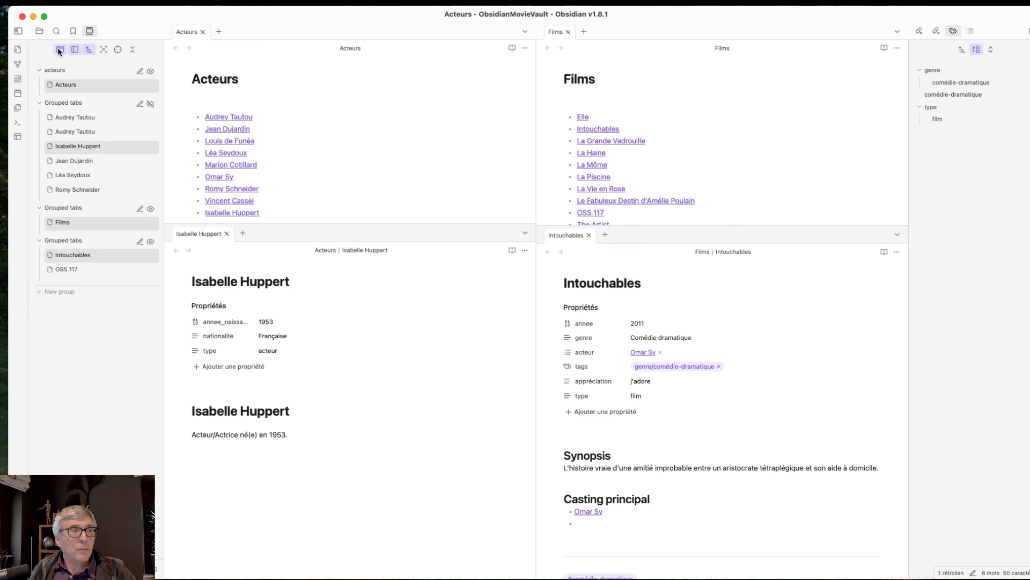
left_click(60, 50)
left_click(59, 50)
left_click(59, 50)
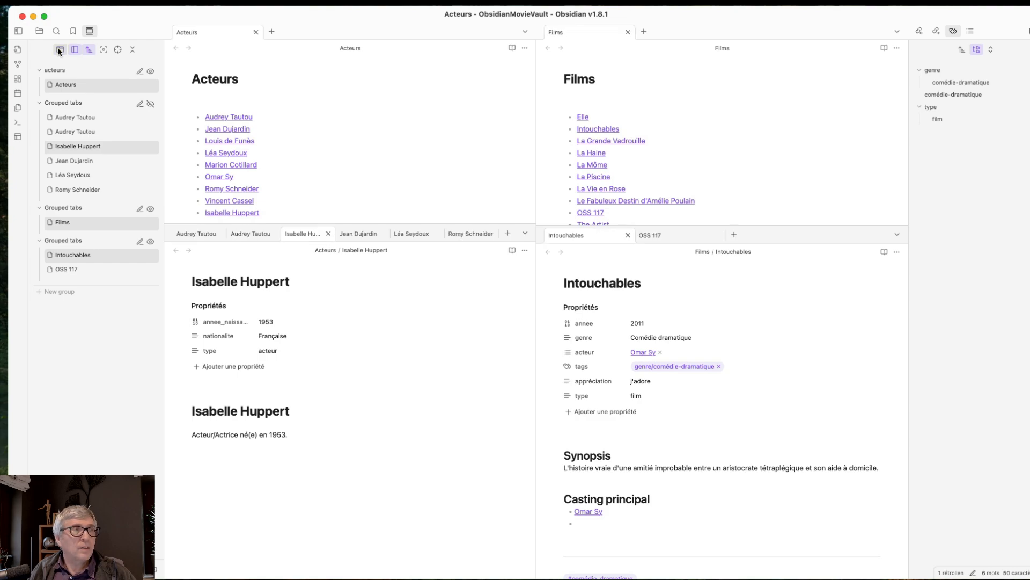
Show the sidebar tabs in the vertical list and open the outgoing links, backlinks, outline and tags views from it
left_click(75, 50)
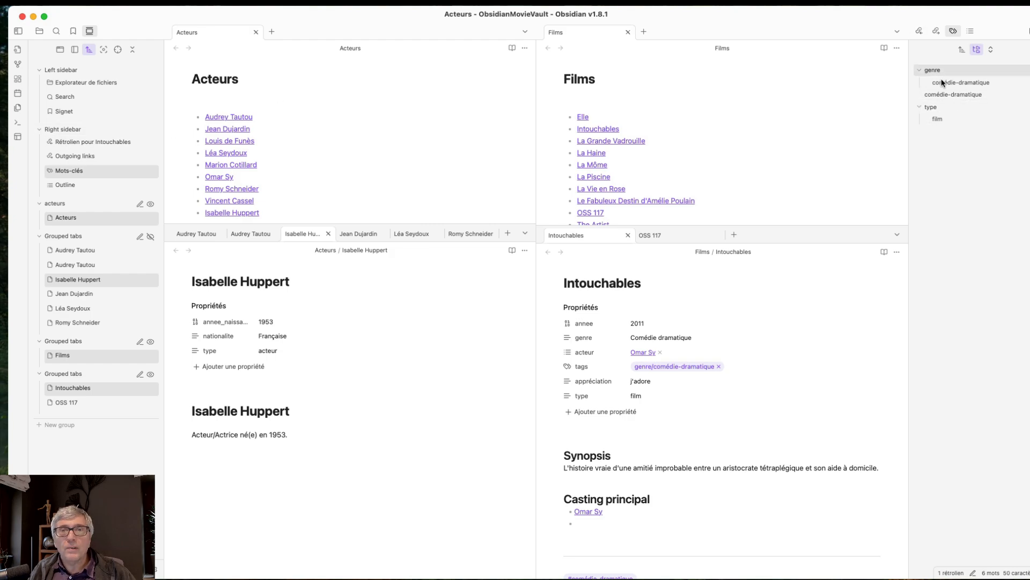
left_click(68, 159)
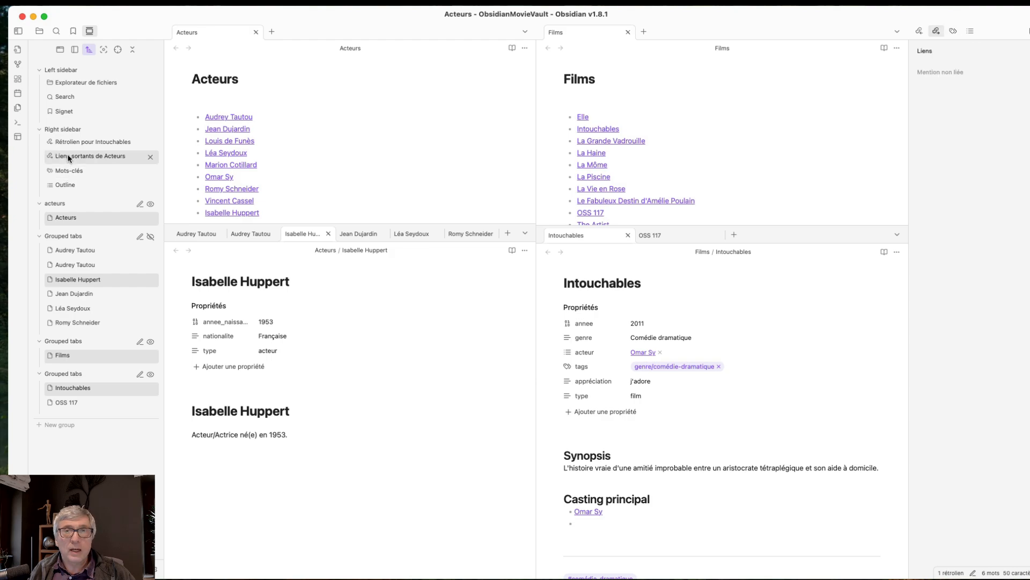
left_click(69, 140)
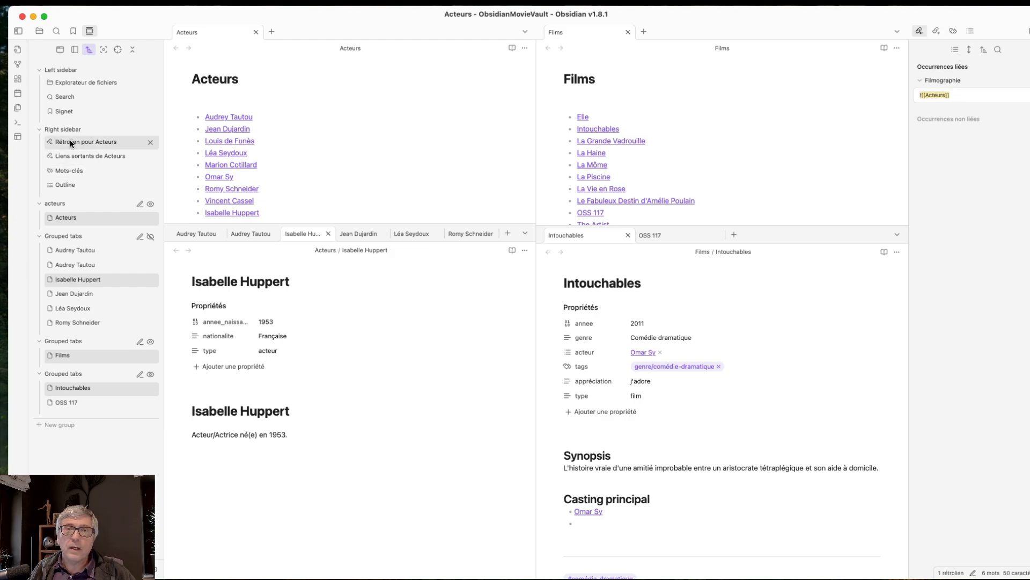
left_click(72, 183)
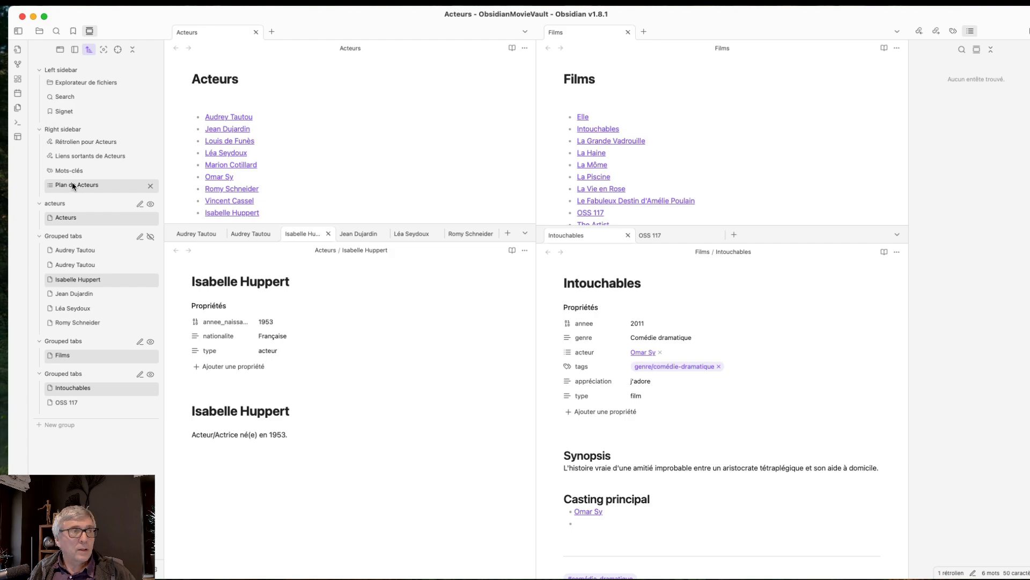
left_click(70, 171)
left_click(71, 156)
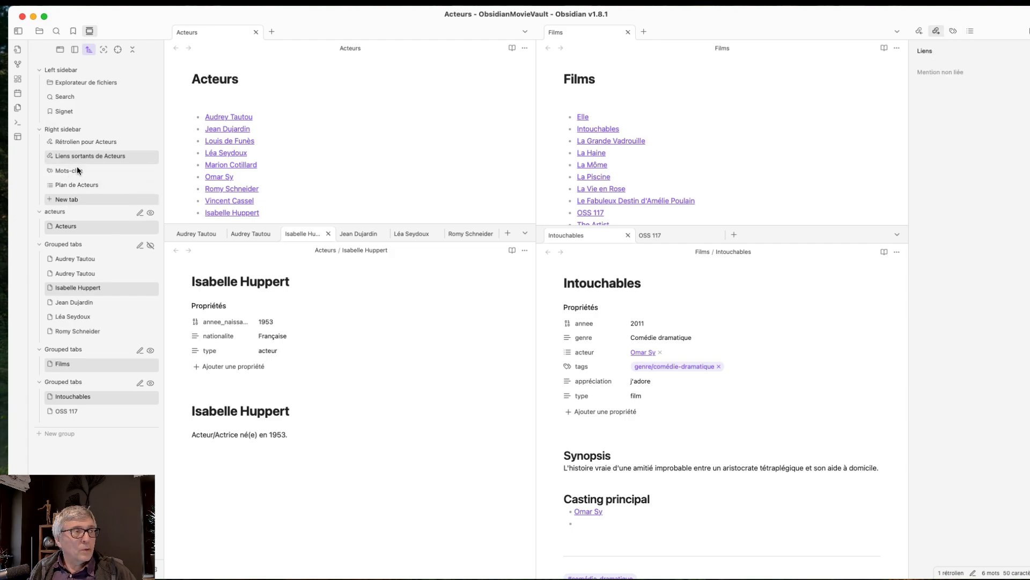
Turn on showing only active tabs, and hide the sidebar tabs from the vertical list before showing them again
left_click(60, 50)
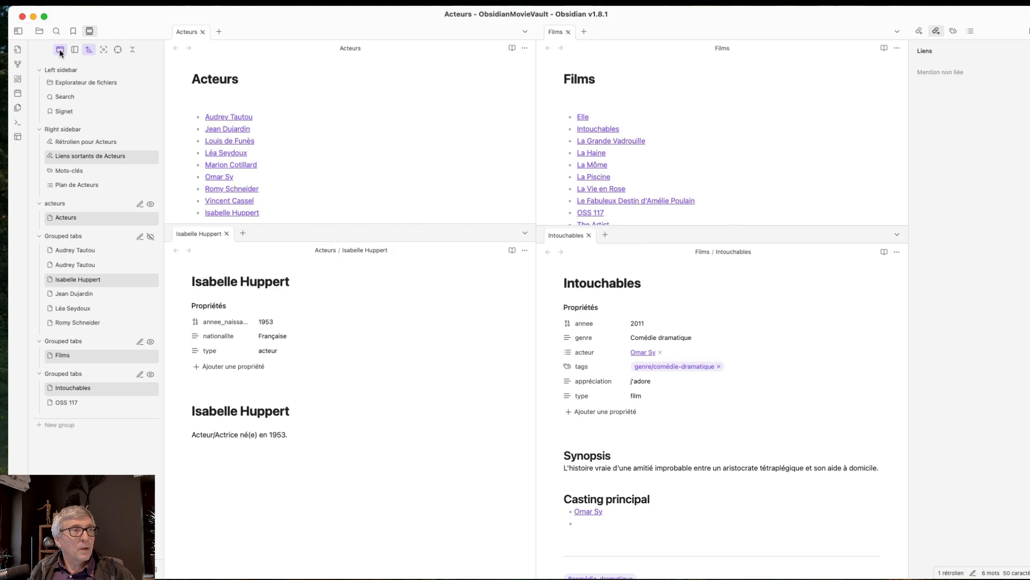
left_click(60, 52)
left_click(60, 52)
left_click(74, 50)
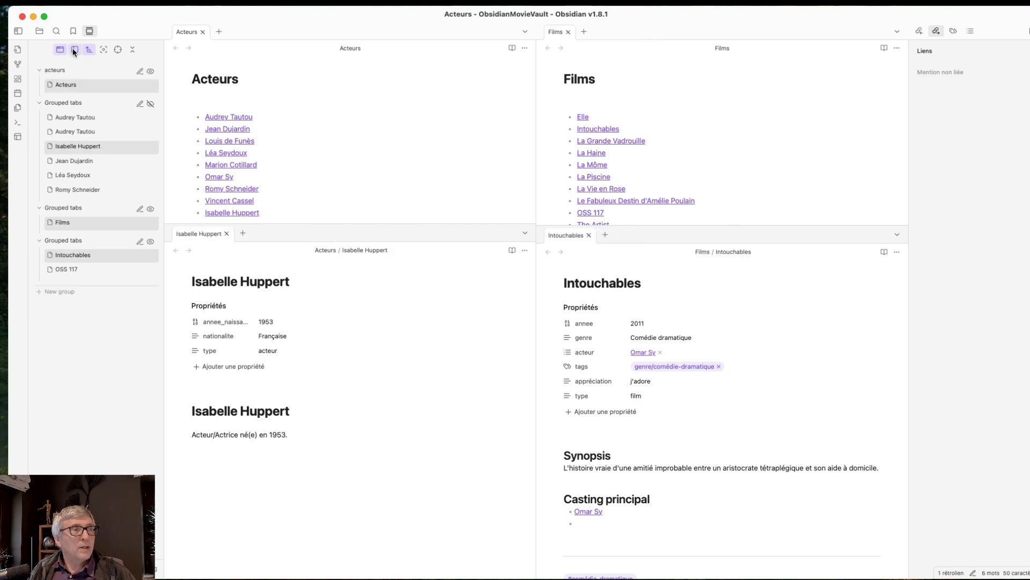
left_click(75, 49)
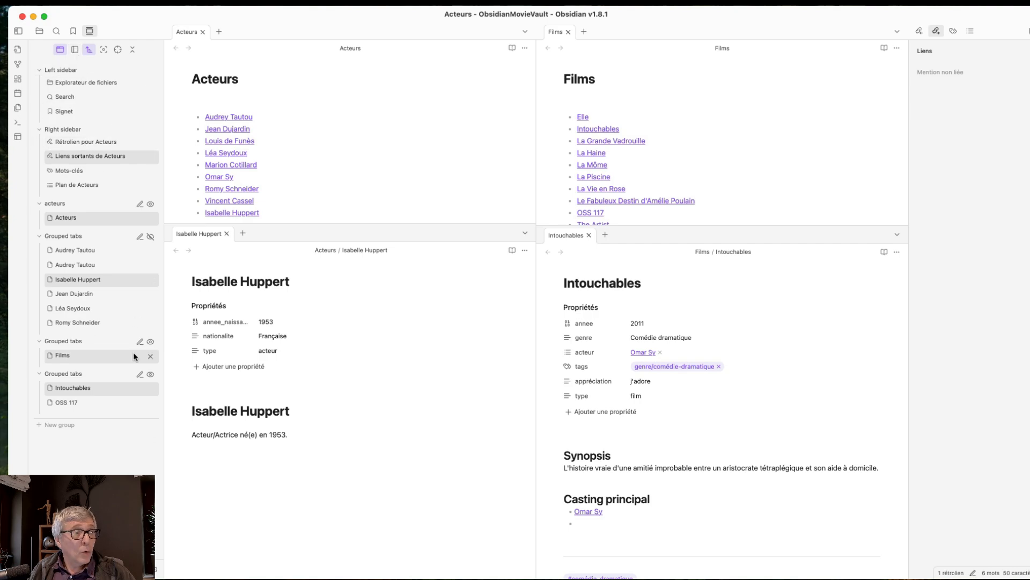
Turn on "Hide sidebar tabs" in the Vertical Tabs plugin settings and close the settings
left_click(155, 572)
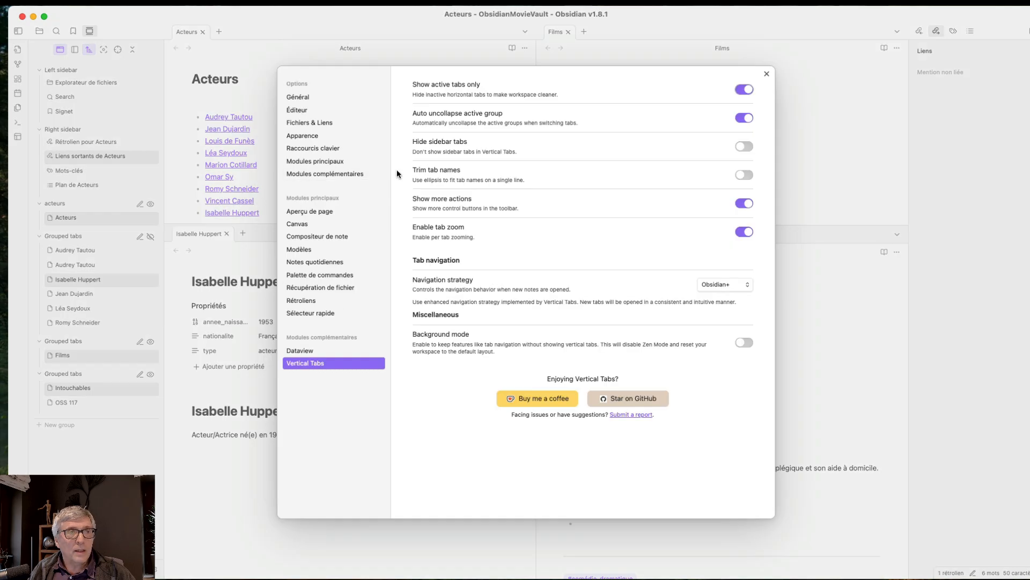
left_click(746, 146)
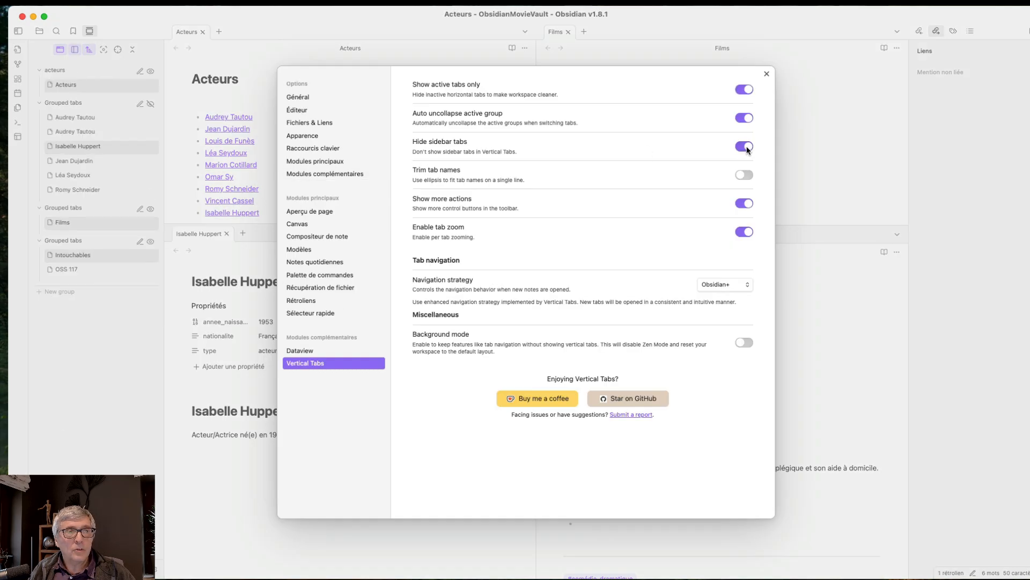
left_click(79, 426)
Toggle the sidebar tabs in the vertical list, leaving them shown, and turn off showing only active tabs
left_click(76, 50)
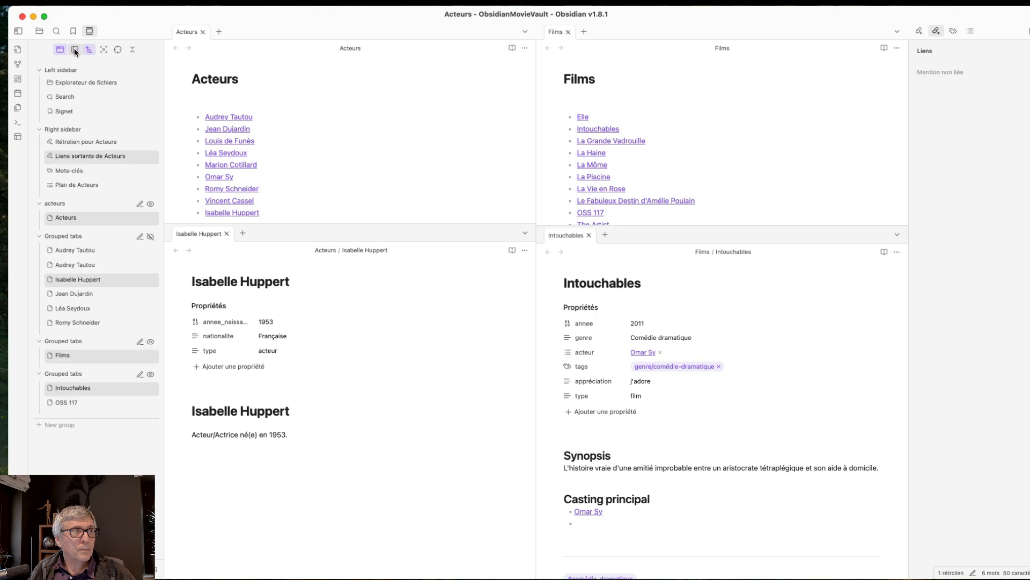
left_click(75, 50)
left_click(76, 50)
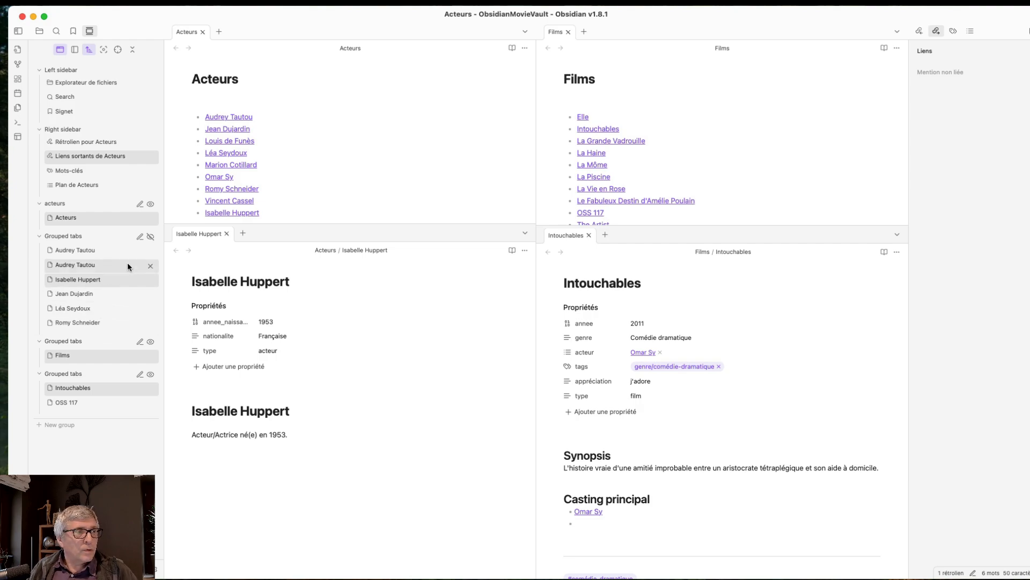
left_click(76, 49)
left_click(76, 49)
left_click(60, 50)
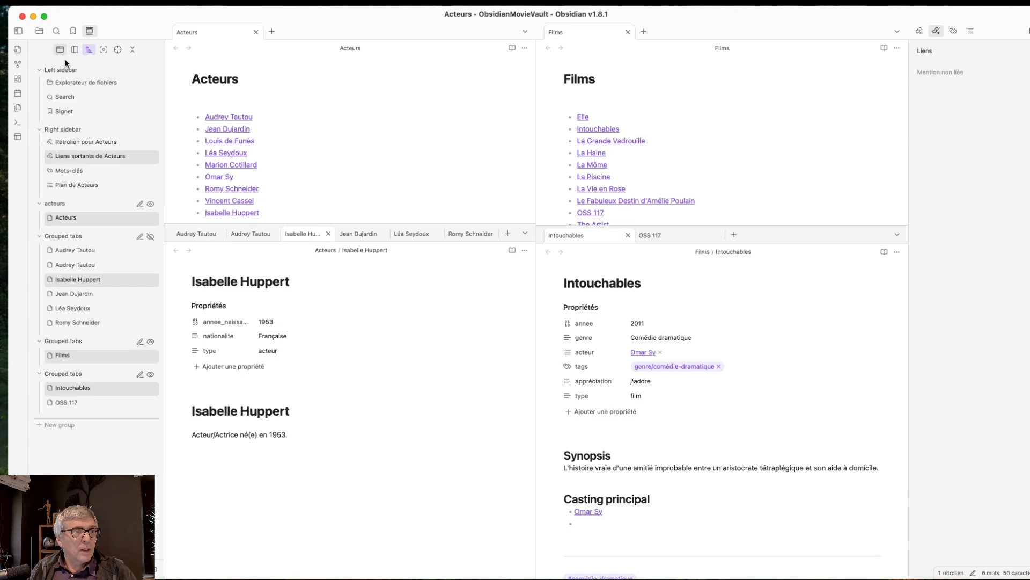
Close the Films, Intouchables, OSS 117 and Acteurs notes, keeping only the group of individual actor notes open
left_click(628, 32)
left_click(628, 31)
left_click(628, 32)
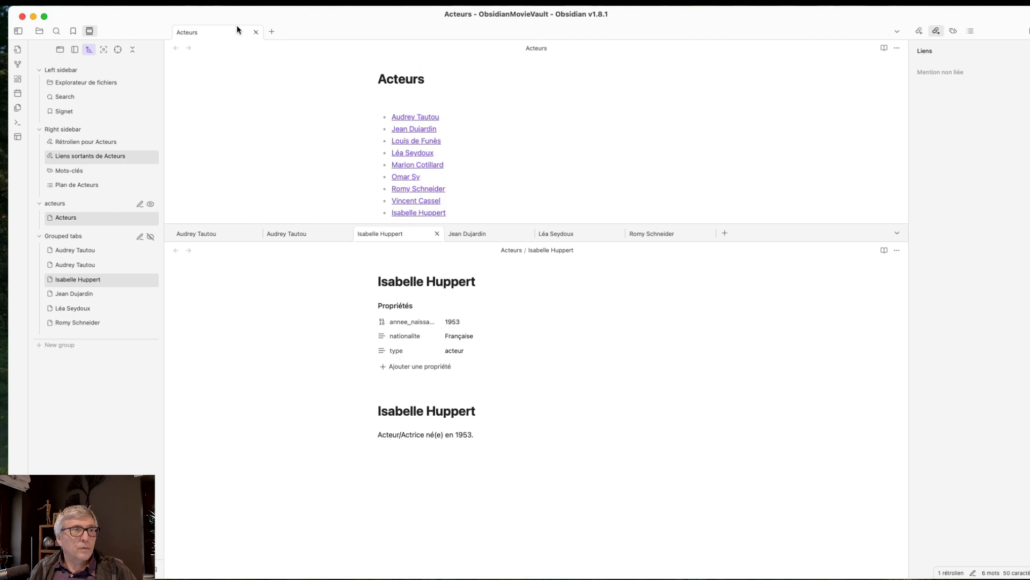
left_click(257, 32)
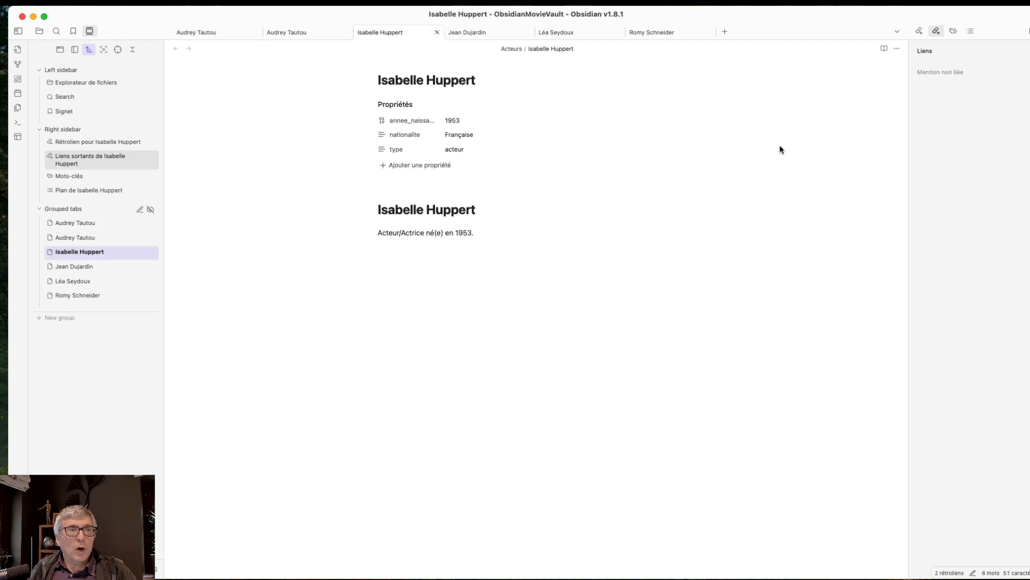
Stack the tabs of the actor group and bring the Jean Dujardin, Léa Seydoux and Romy Schneider notes forward
left_click(897, 32)
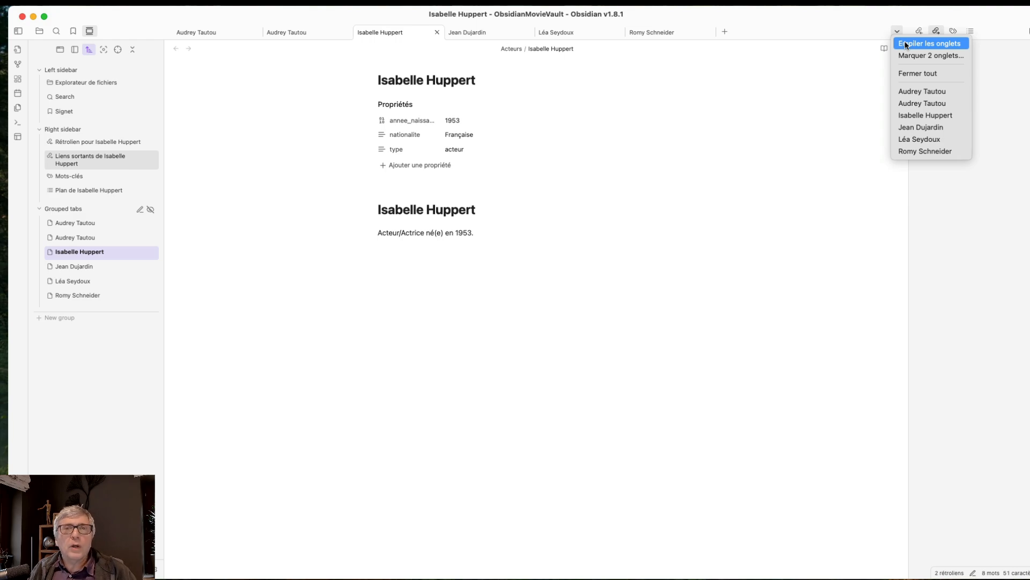
left_click(906, 44)
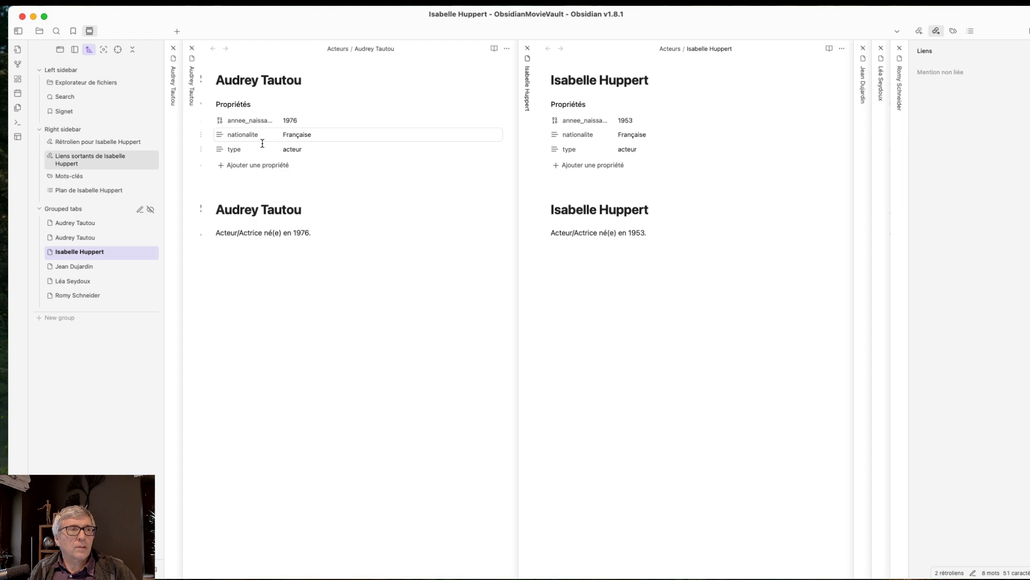
left_click(867, 211)
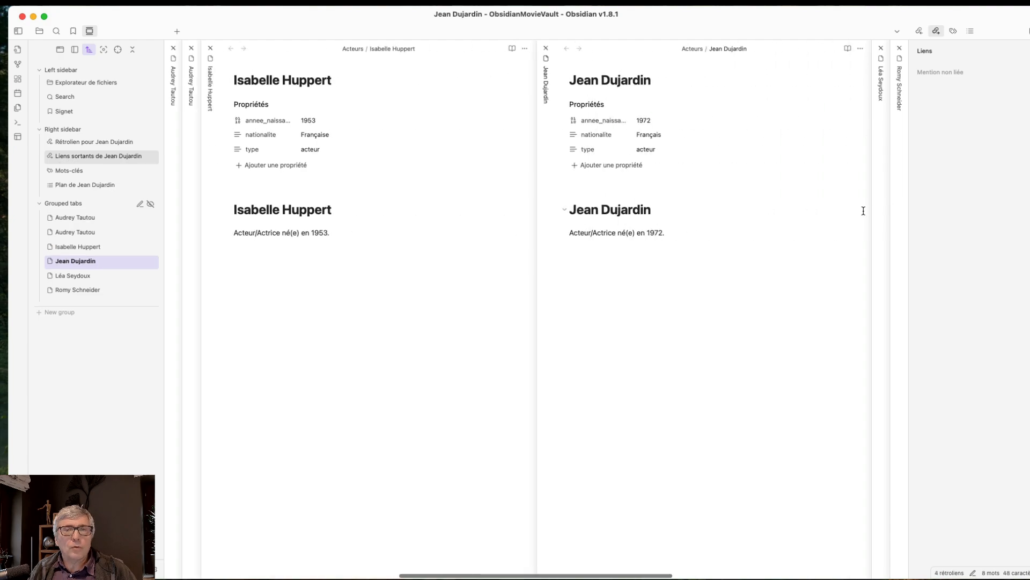
left_click(877, 209)
left_click(899, 214)
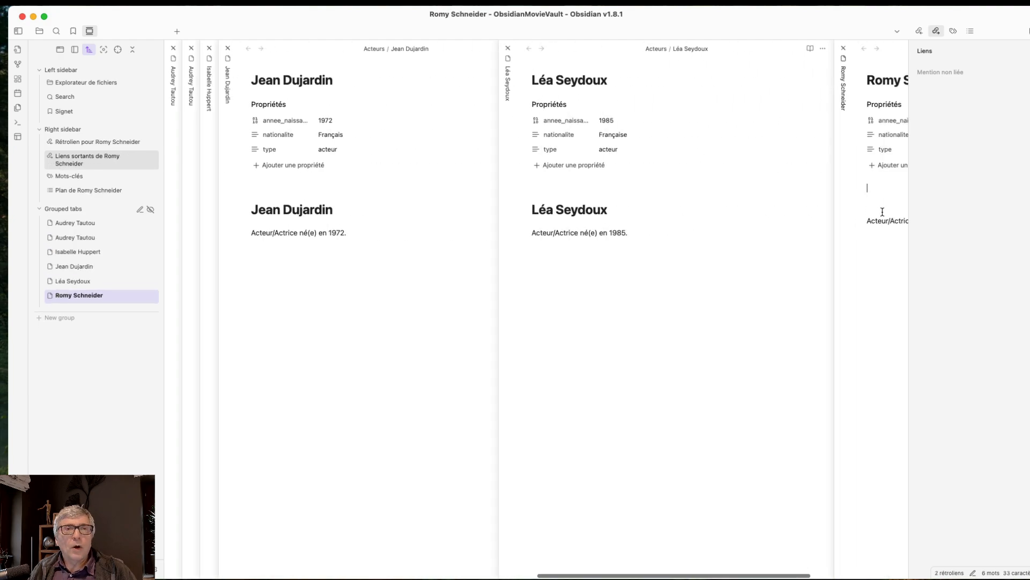
Browse the stacked notes back to the first Audrey Tautou note and forward again to Romy Schneider
left_click(228, 233)
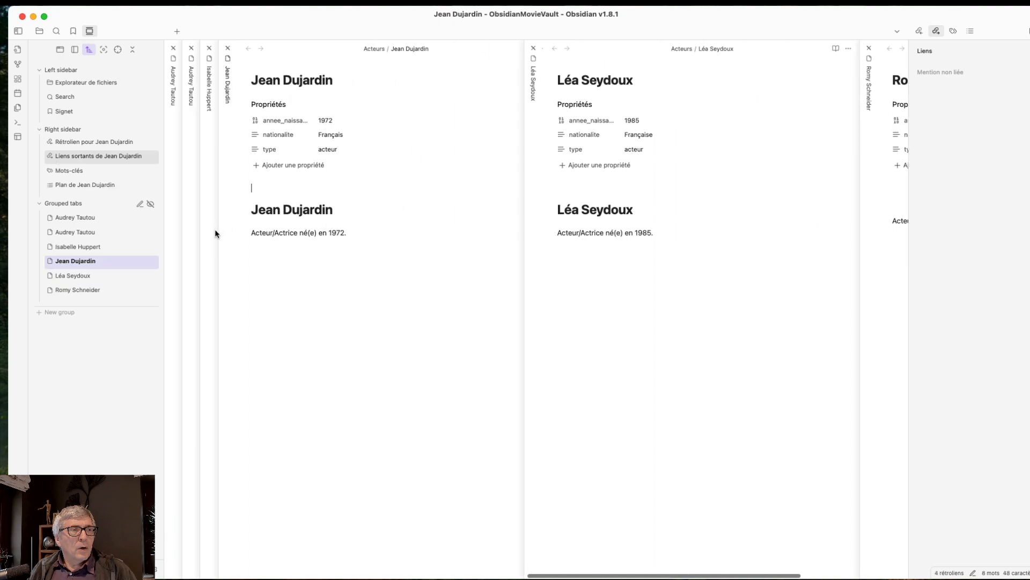
left_click(209, 231)
left_click(187, 237)
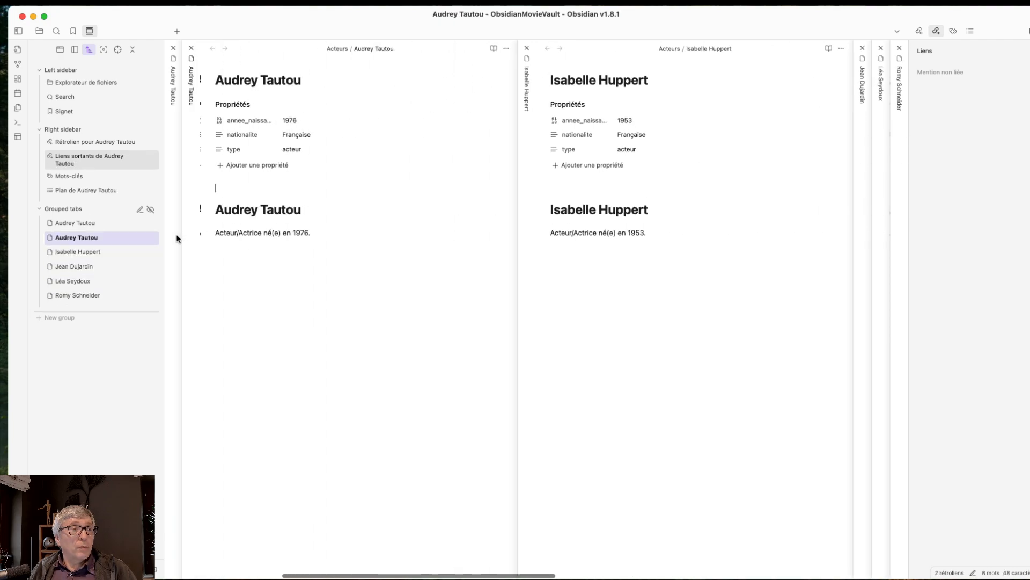
left_click(176, 238)
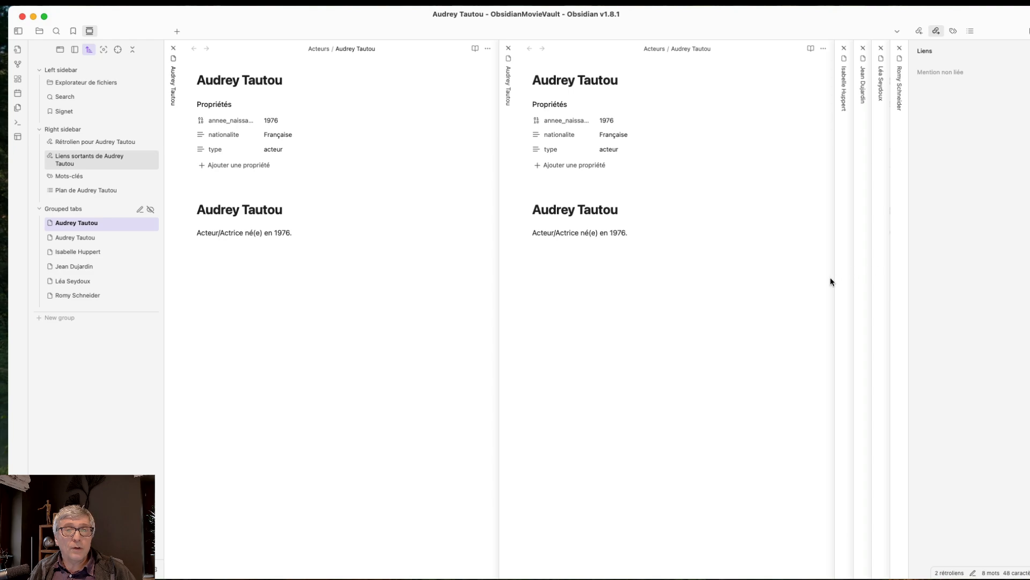
left_click(841, 286)
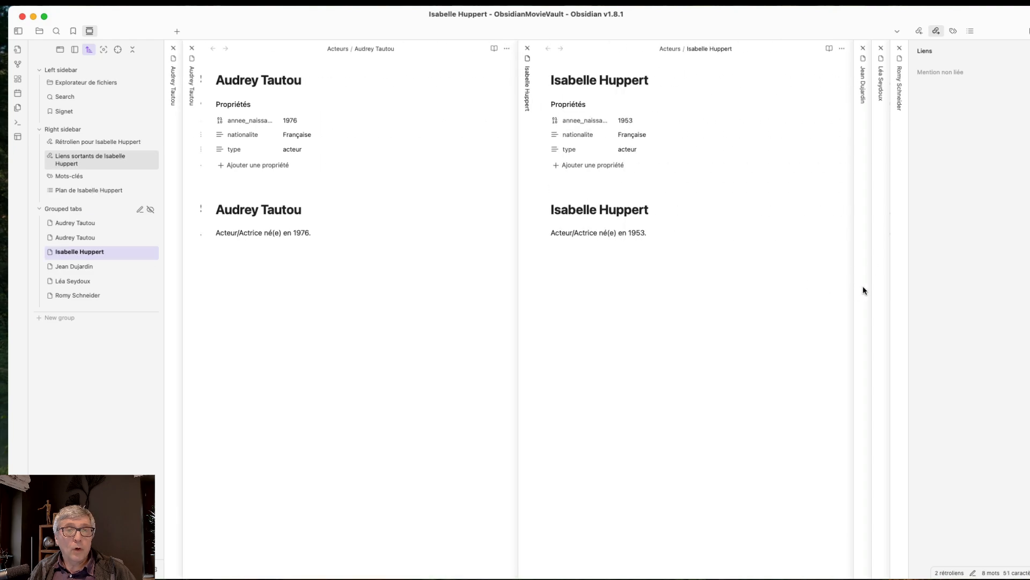
left_click(863, 288)
left_click(881, 286)
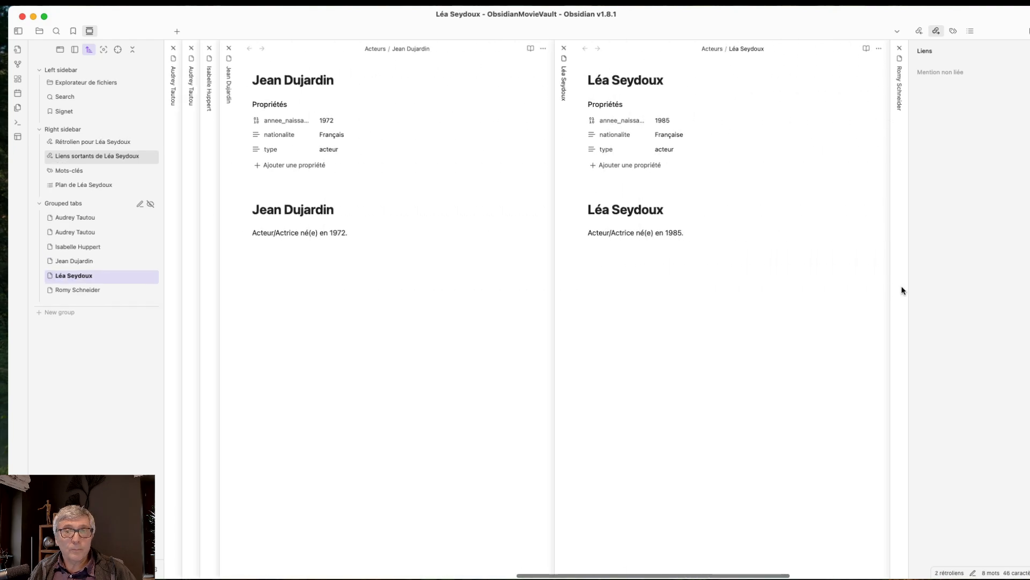
left_click(901, 287)
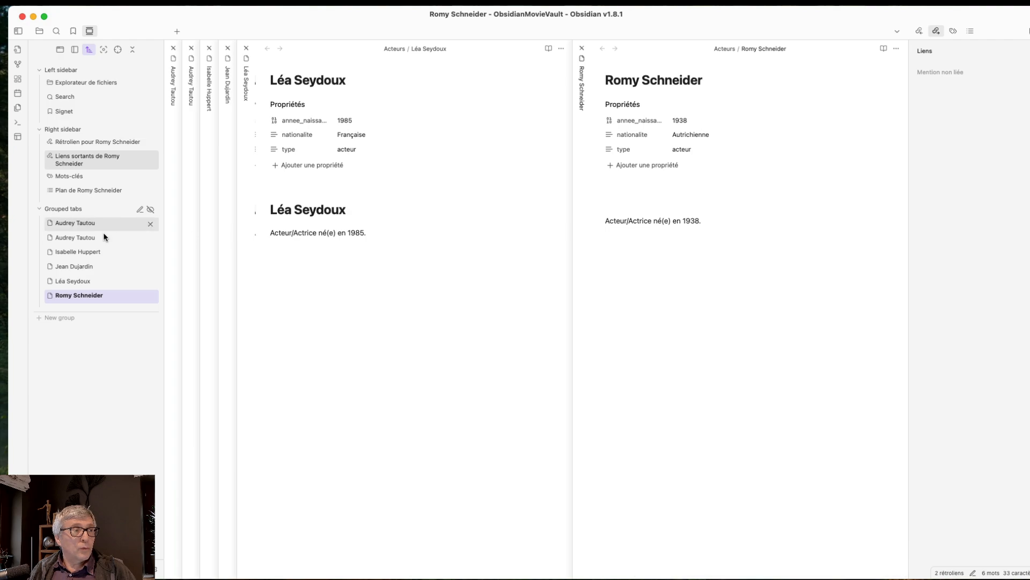
Move the Romy Schneider note from the tab group into the right sidebar, and from there into the left sidebar
left_click_drag(73, 296, 82, 173)
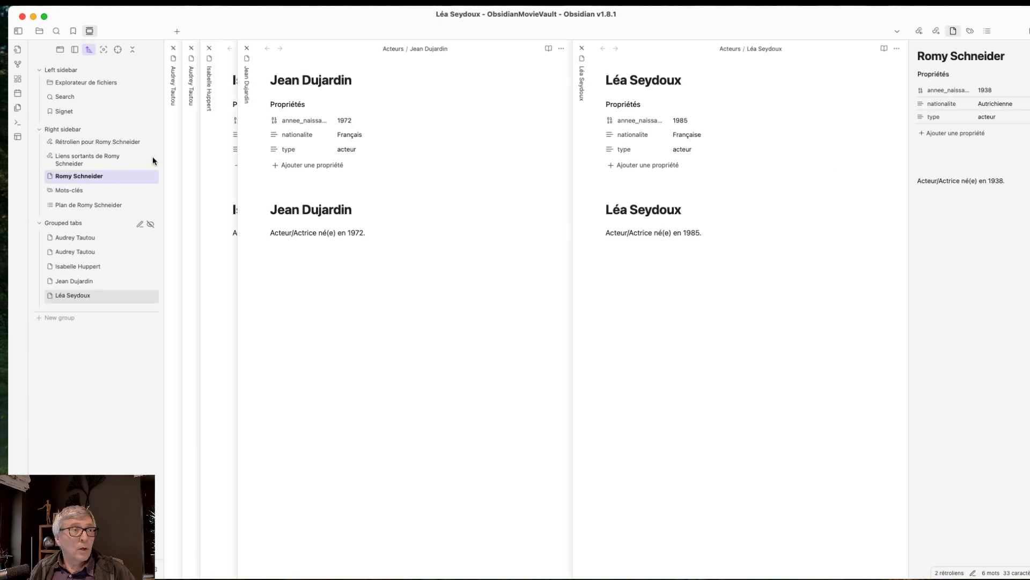
left_click_drag(75, 176, 75, 108)
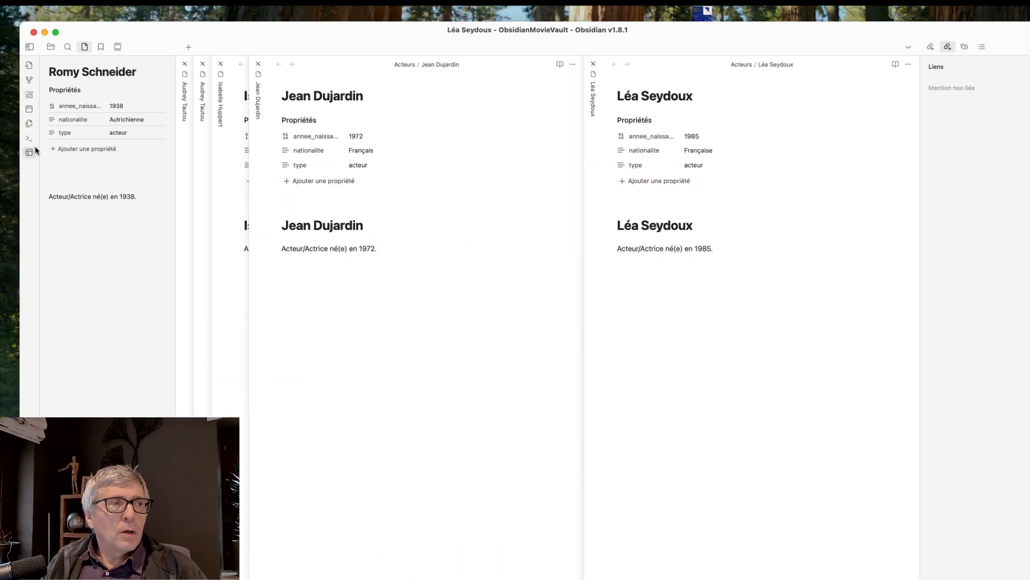
Load the saved workspace "films et acteurs 2x2" and reload it so all four panes show their notes
left_click(33, 152)
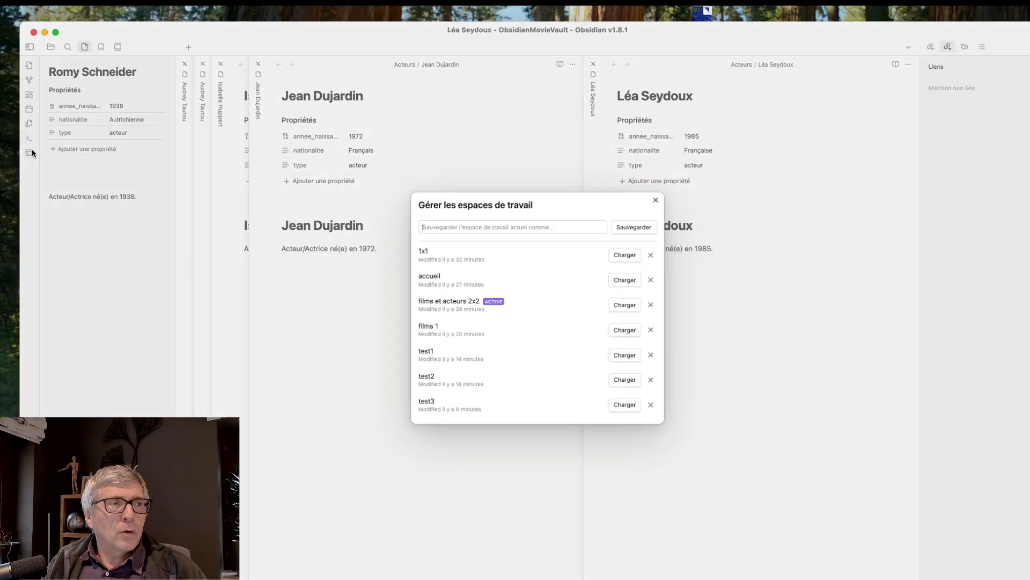
left_click(636, 305)
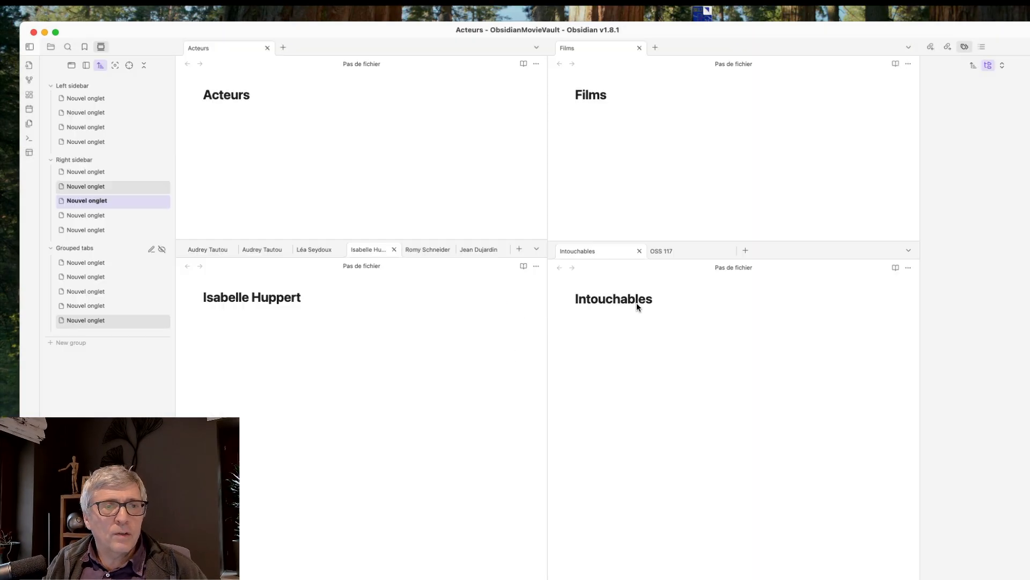
left_click(29, 153)
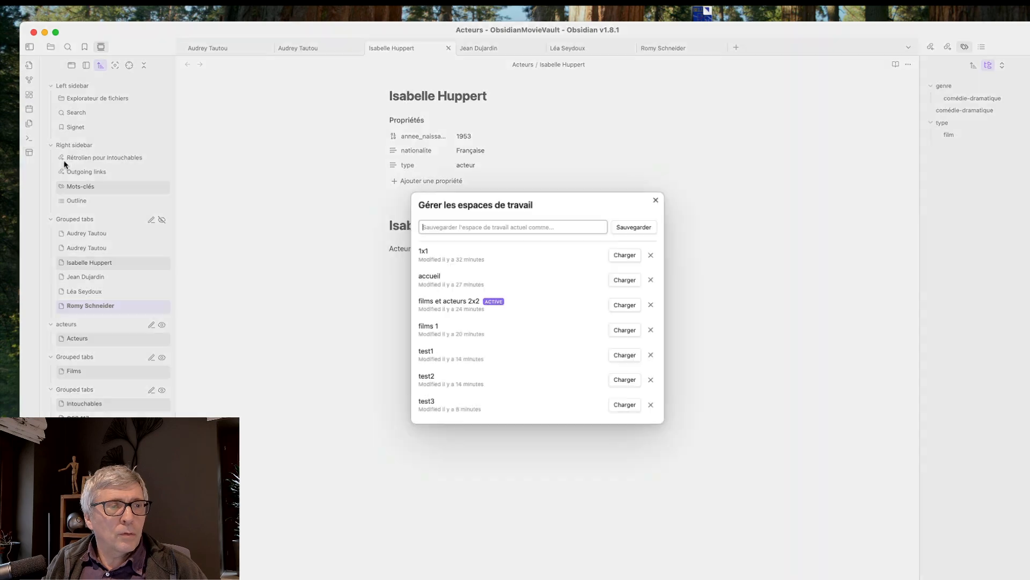
left_click(436, 327)
left_click(624, 305)
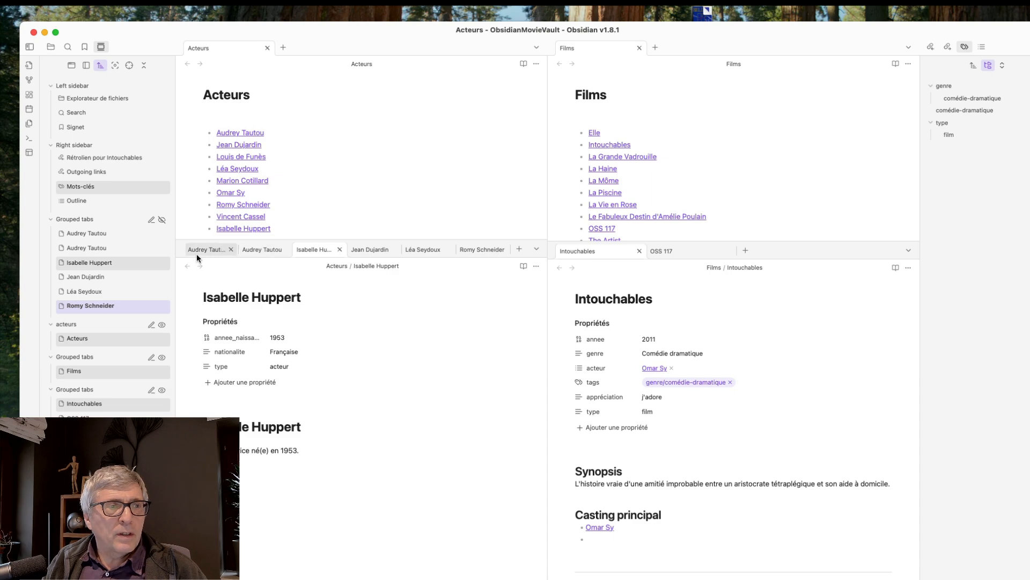
Show only the active tab in each tab group, and switch the single-group focus view on and back off
left_click(86, 66)
left_click(86, 65)
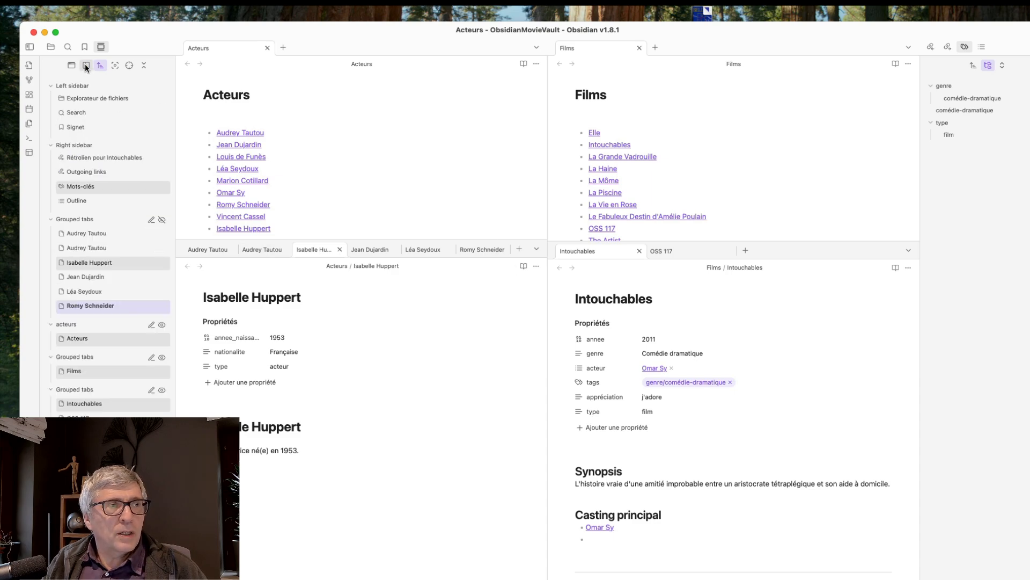
left_click(71, 66)
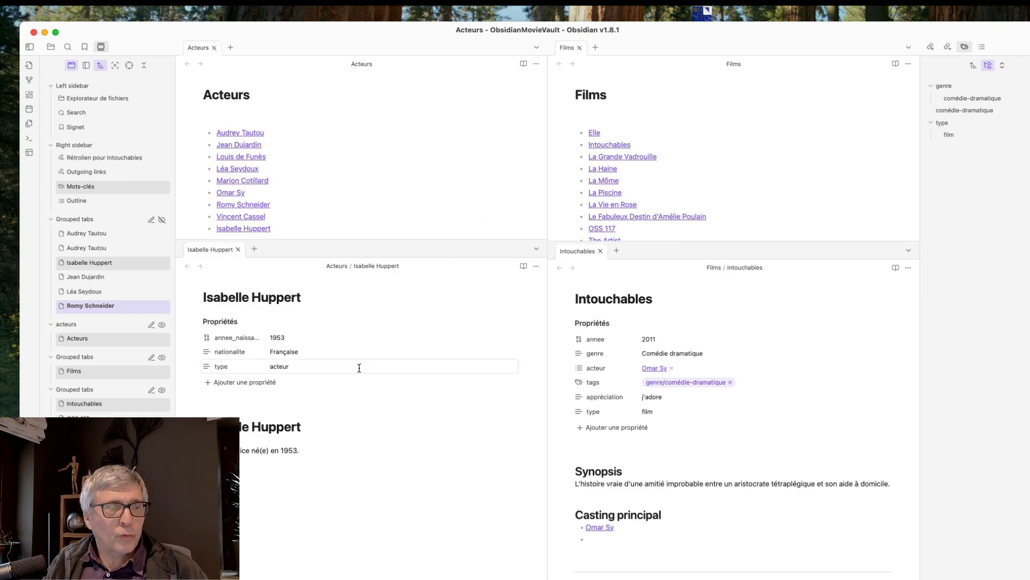
left_click(115, 65)
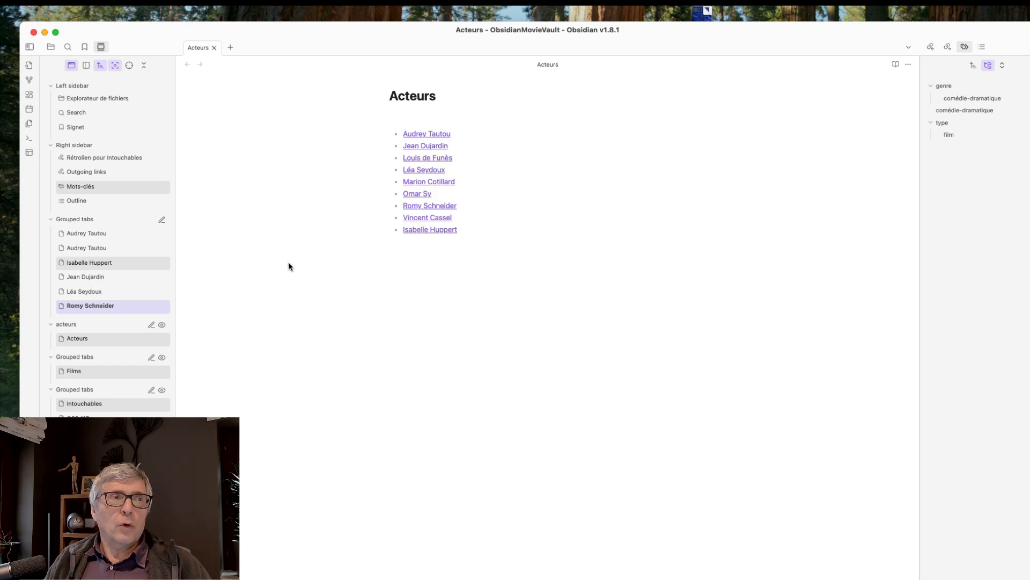
left_click(110, 63)
Enlarge the content of the Intouchables note by zooming in five levels in its own pane
left_click(755, 436)
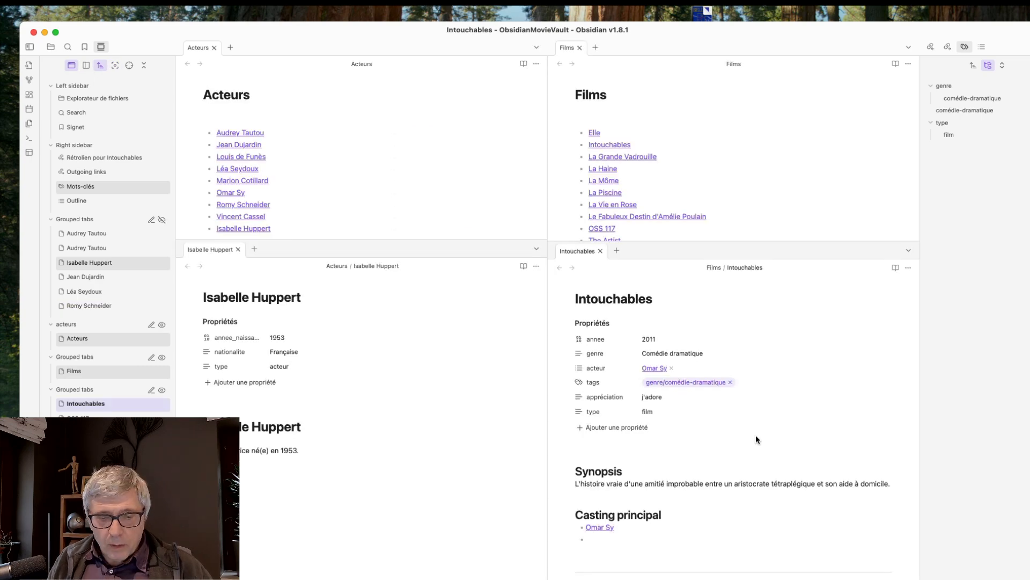
key("super+plus")
key("super+plus")
key("super+plus")
key("super+plus")
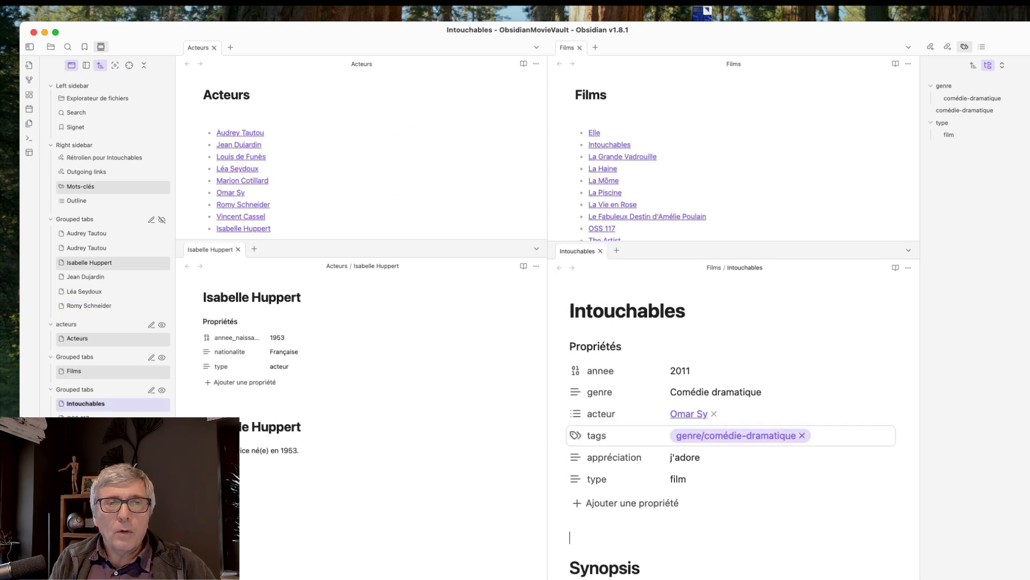
key("super+plus")
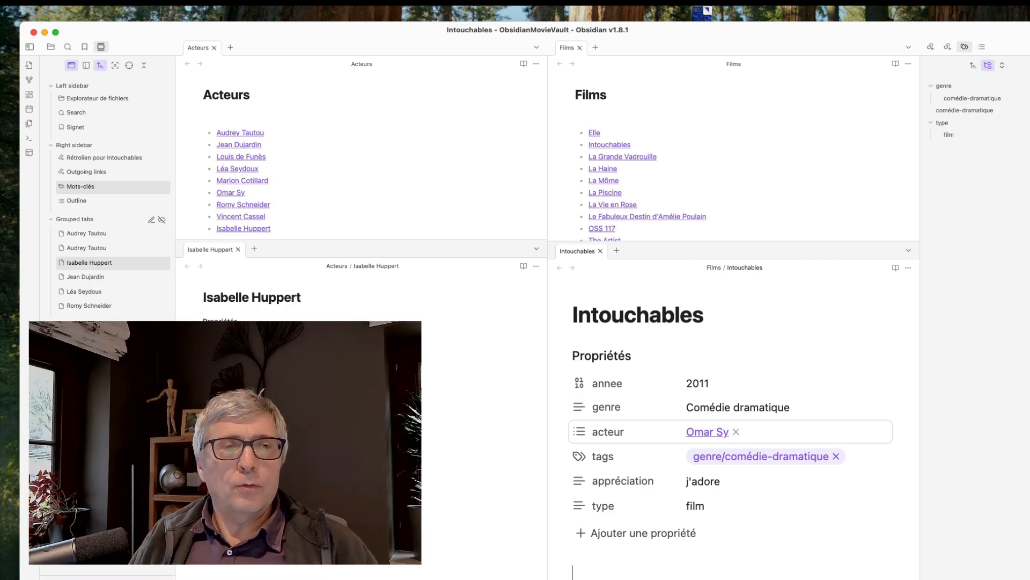